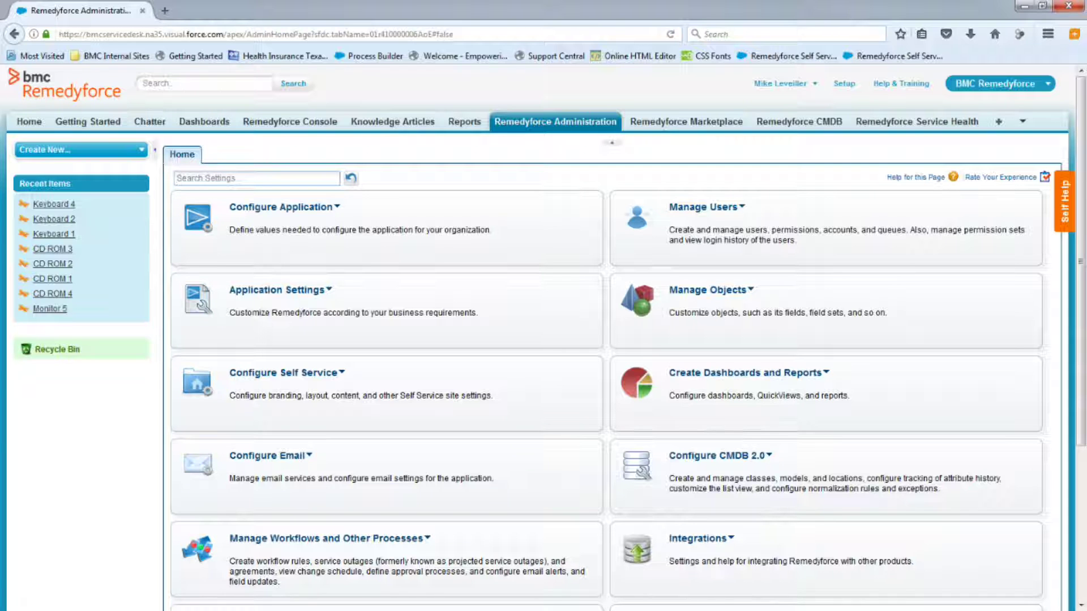
- Open Request Definitions from Remedyforce Administration and stop its guide being the landing tab
click(553, 125)
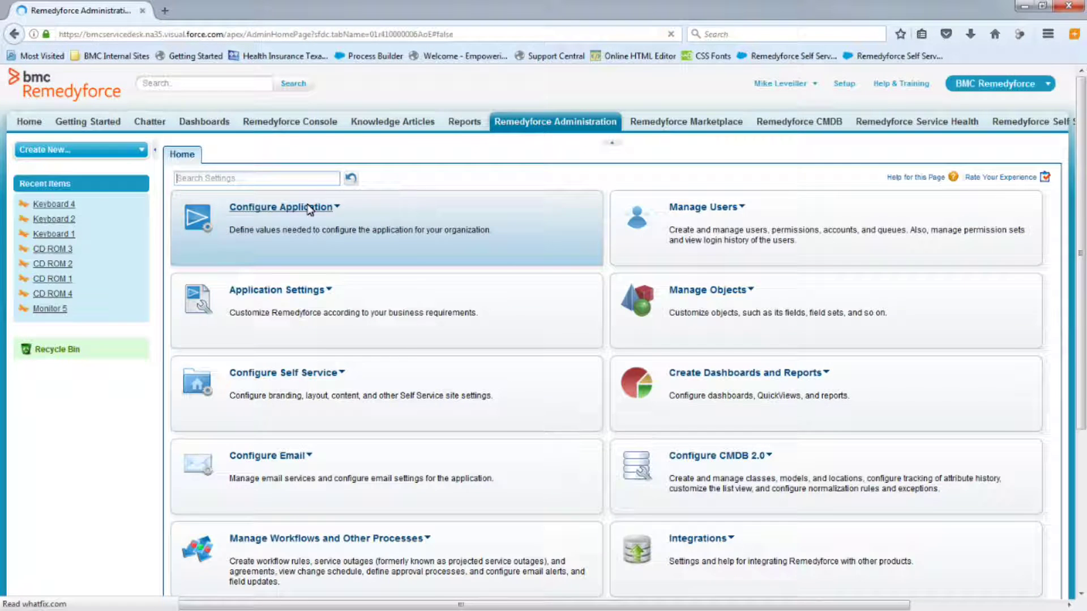
mouse_move(309, 209)
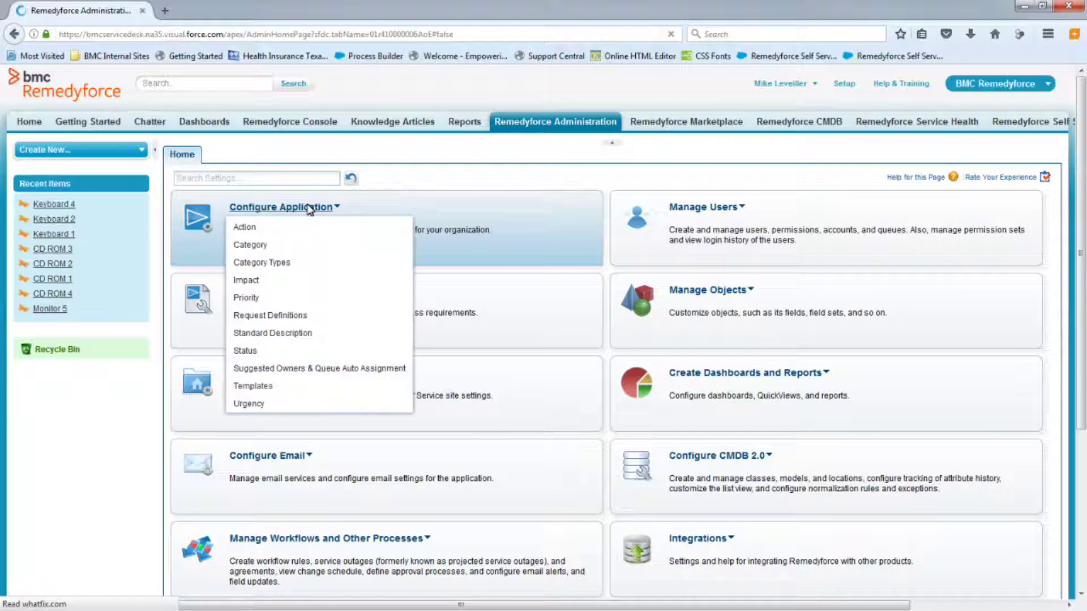
click(295, 316)
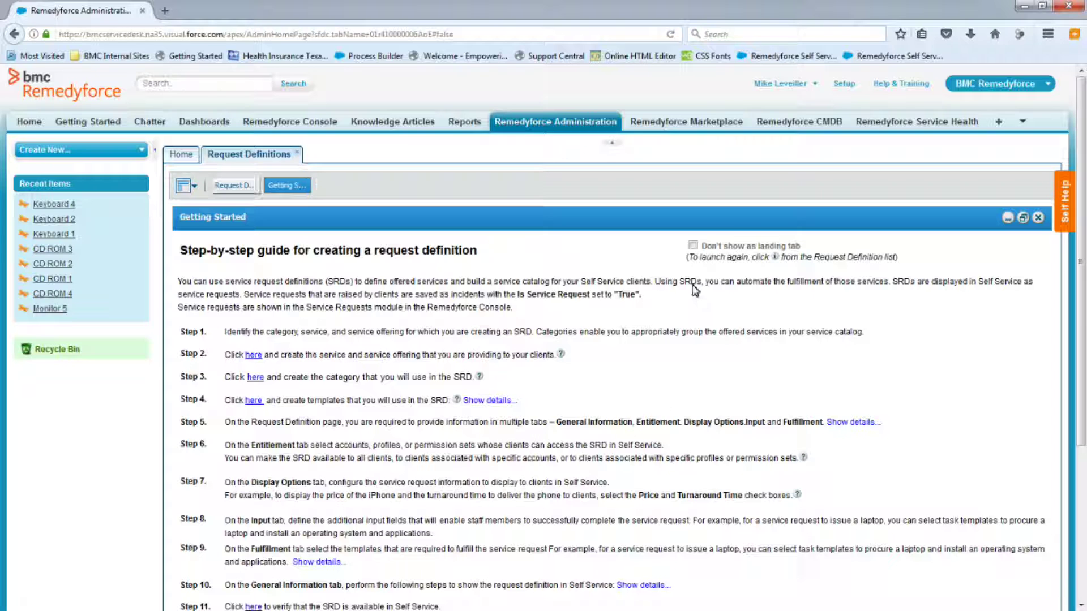
click(694, 247)
- Close and reopen the Getting Started guide, keep it as landing tab, then start a new request definition
click(1039, 218)
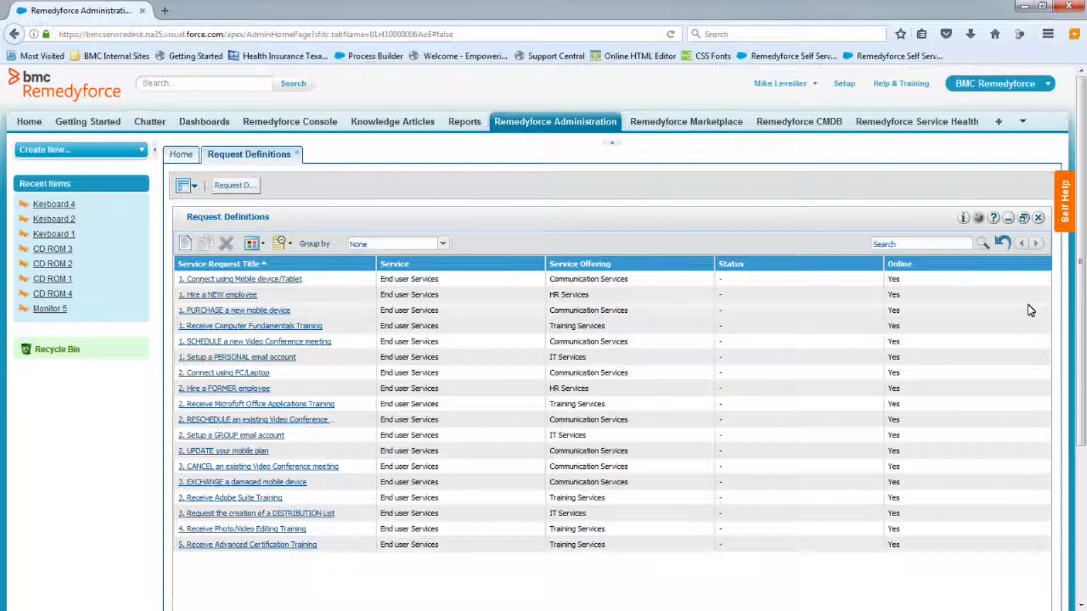
click(964, 219)
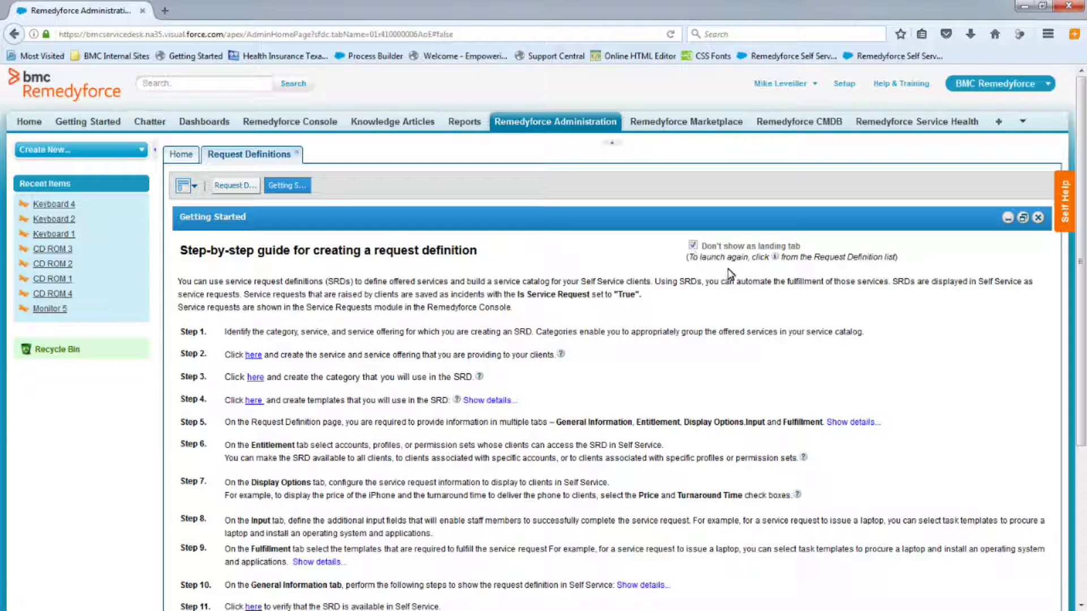
click(693, 245)
click(222, 187)
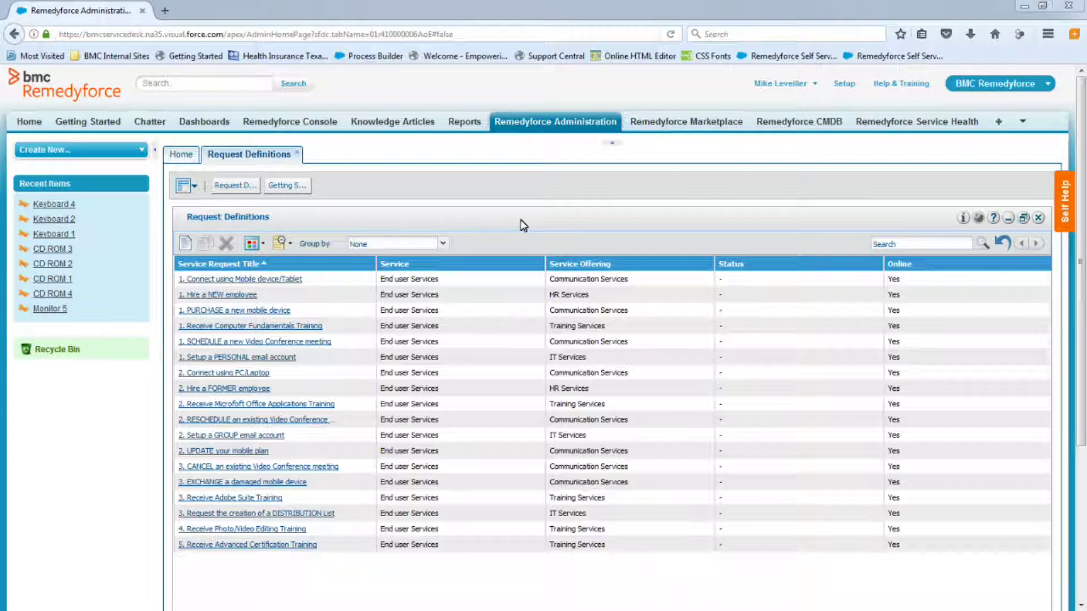
click(185, 247)
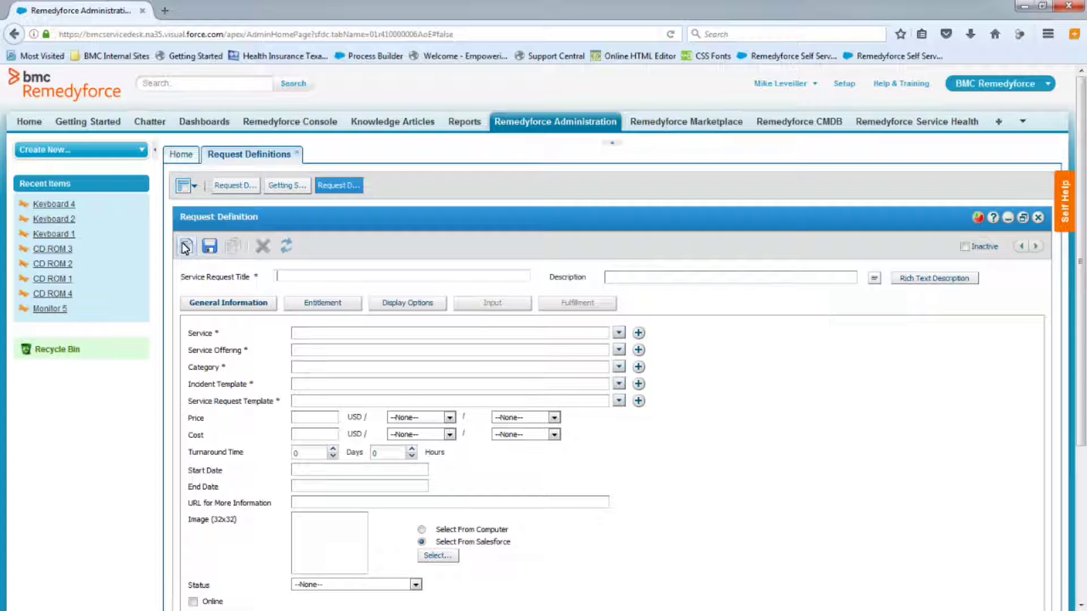
- Title the definition 'Hardware or Software Requests (Standard)', add the delivery-time description, and choose End user Services
text(Hardware or Software Requests (Standard))
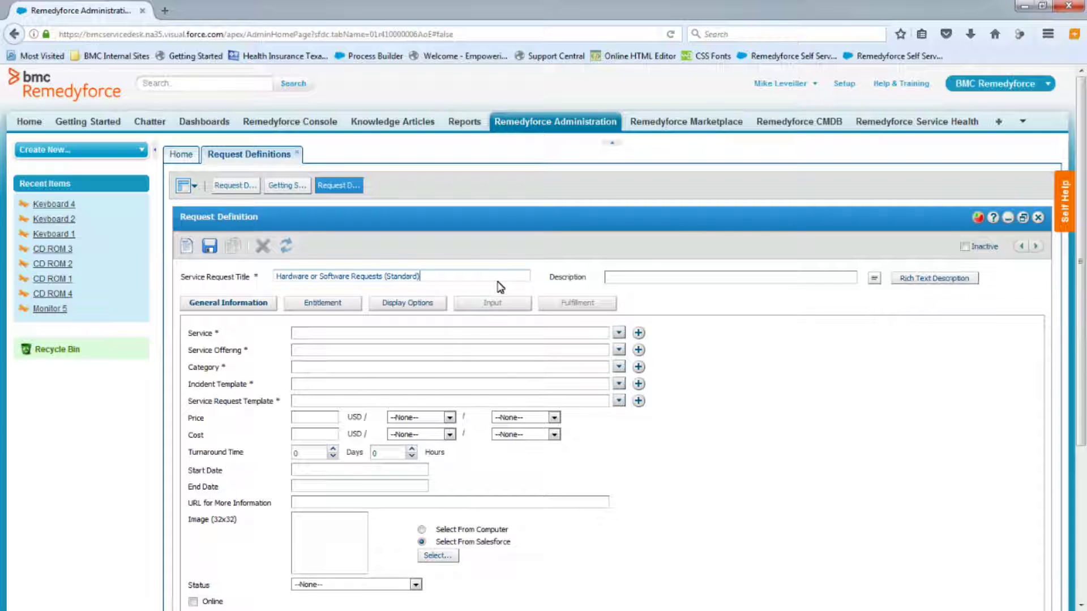
click(873, 279)
click(538, 355)
text(Order Hardware or Software and have it within 7 to 10 business days. No additional fee)
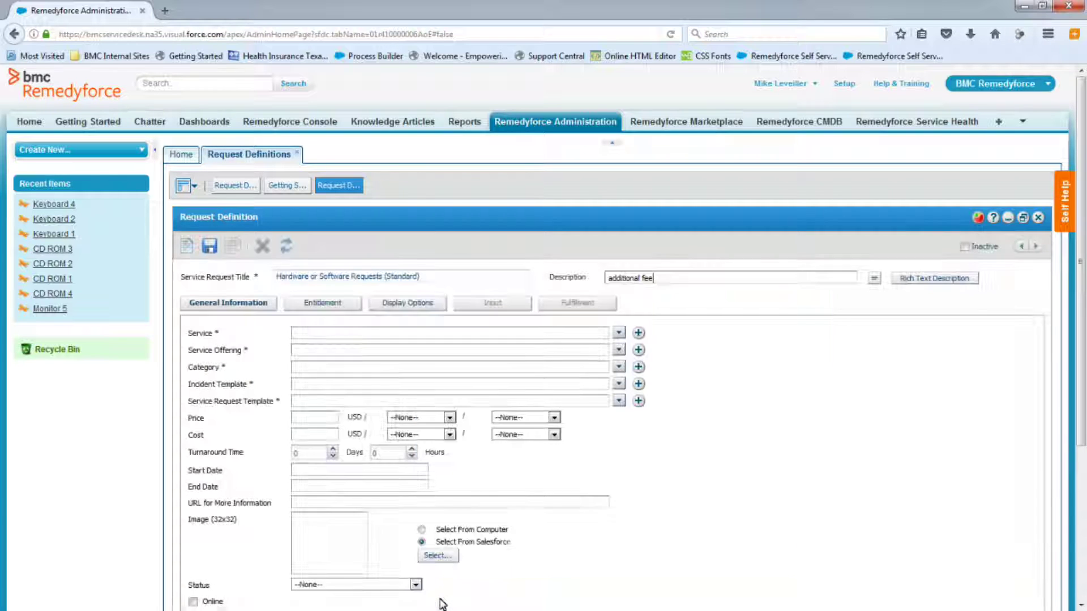
click(440, 597)
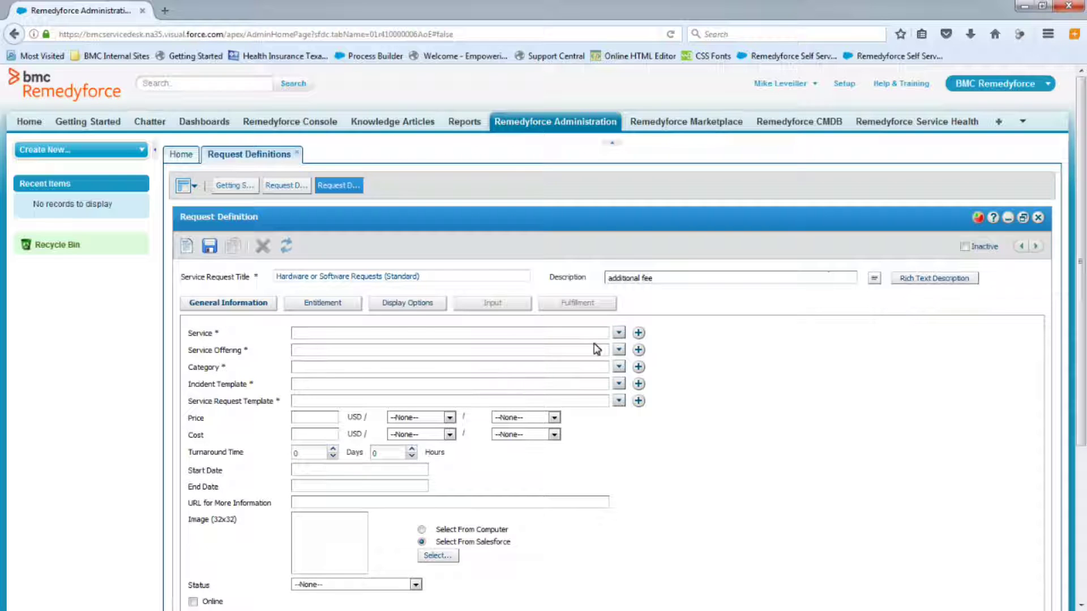
click(619, 334)
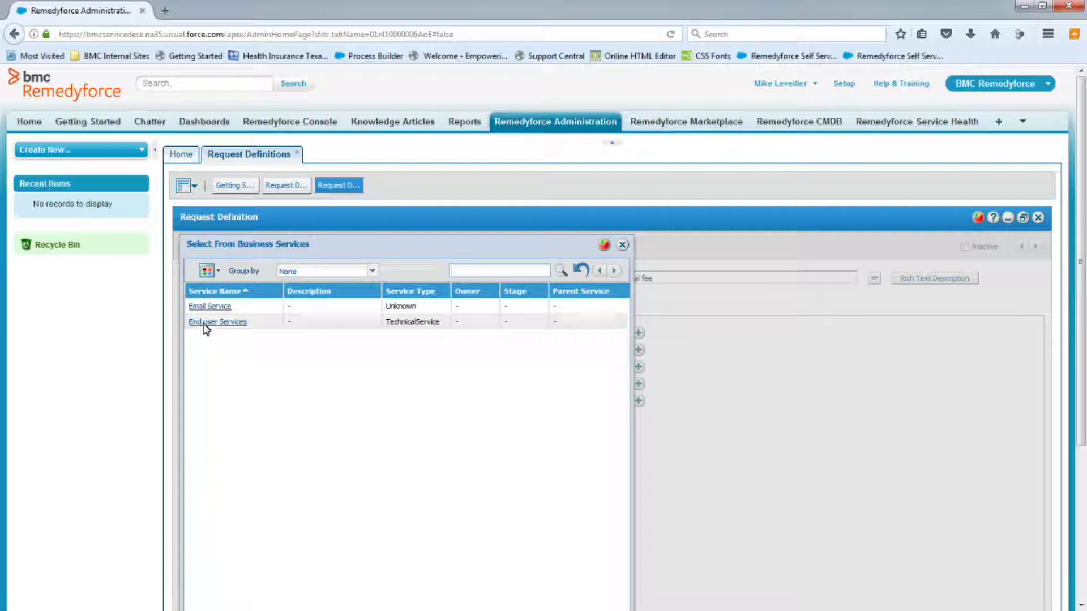
click(218, 322)
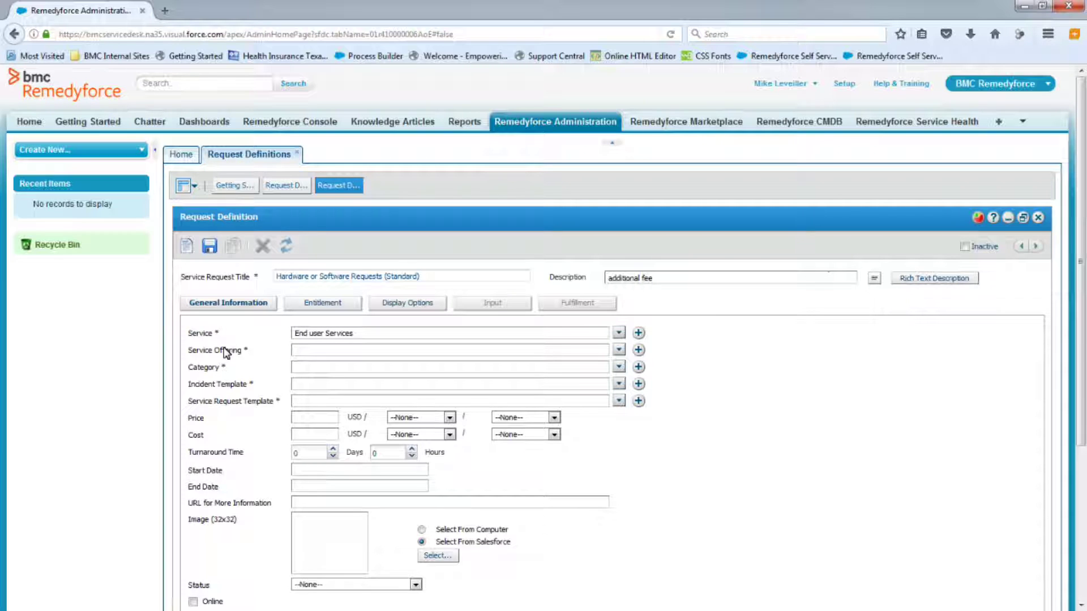
- Create a new service offering named Provisioning-Standard and set its service owner
click(638, 350)
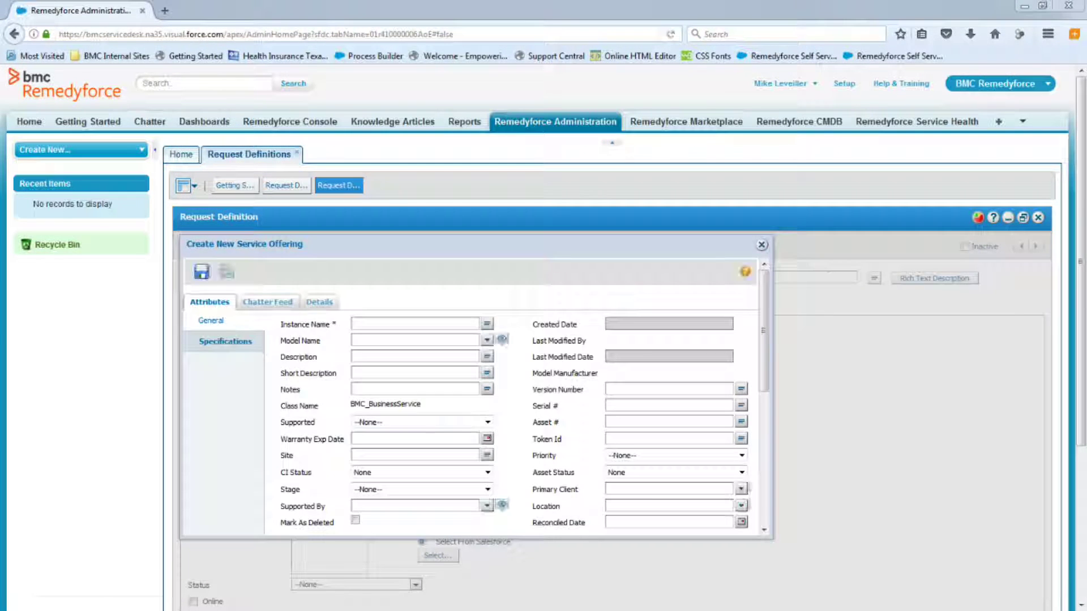
click(373, 331)
text(Provisioning-Standard)
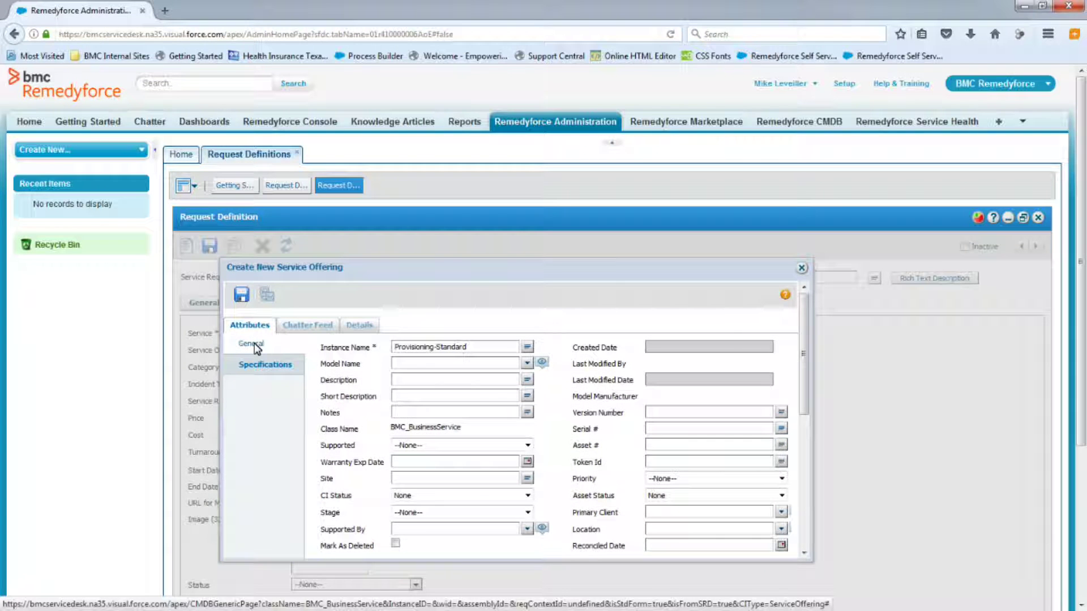
click(252, 344)
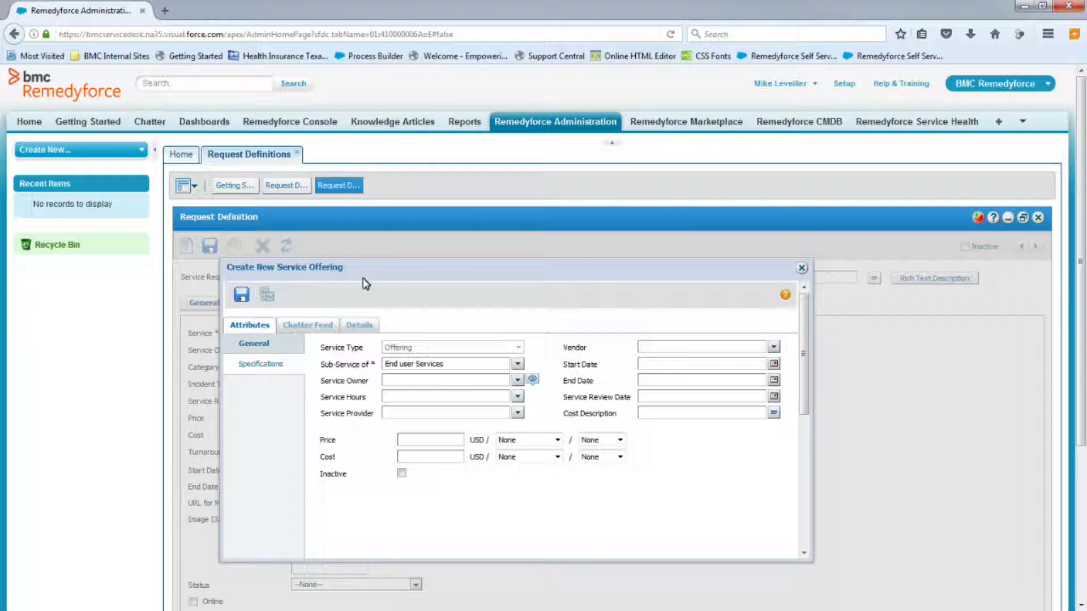
drag(406, 269, 528, 384)
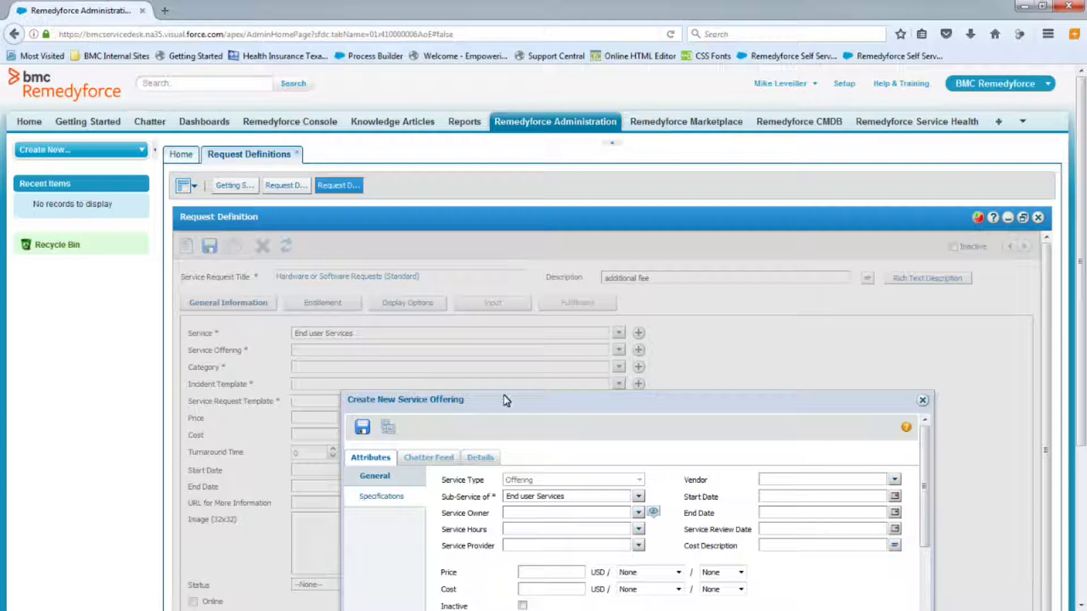
drag(508, 402, 406, 320)
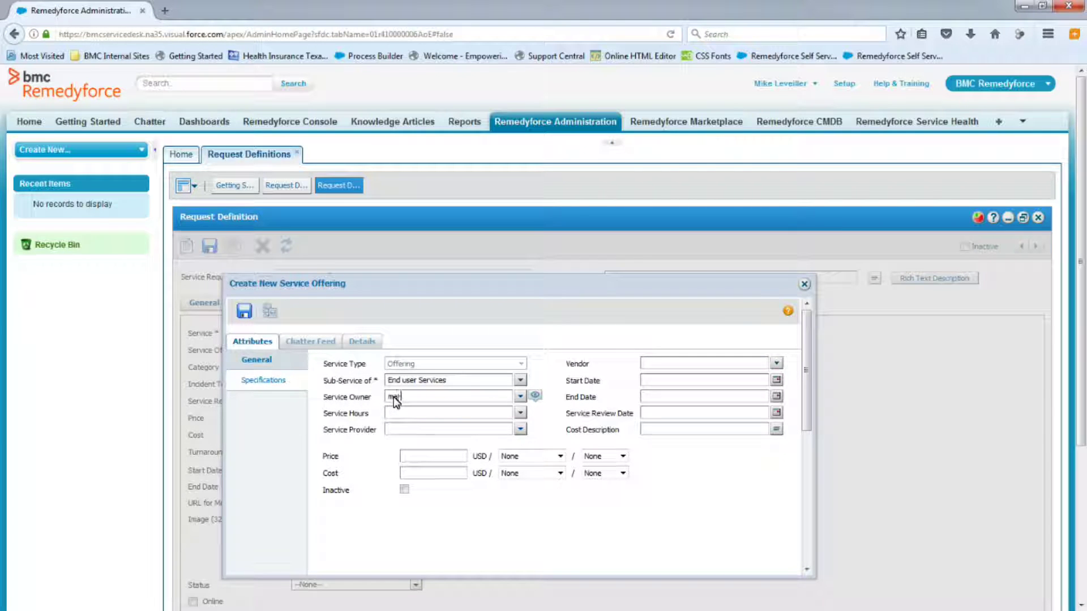
click(399, 417)
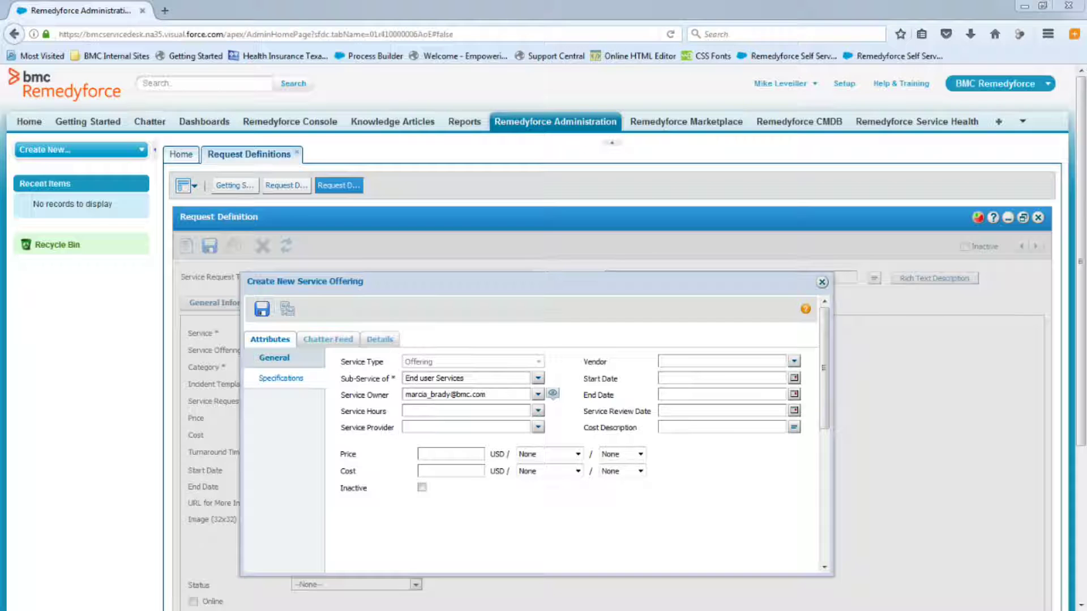
- Set the offering's dates to 2/11/2017 through 1/1/2020 and save it
click(795, 379)
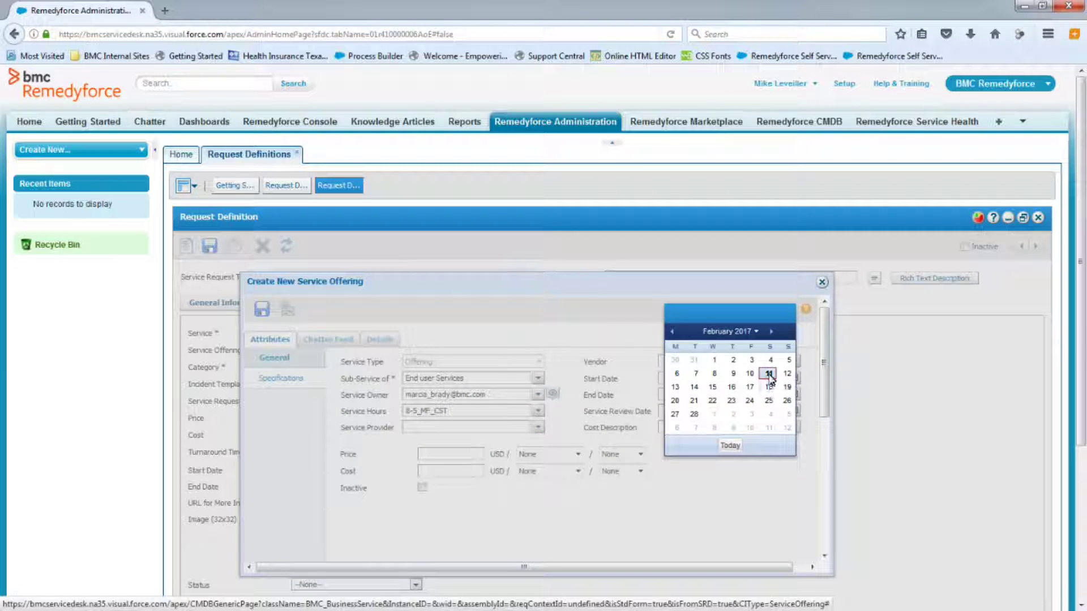
click(769, 374)
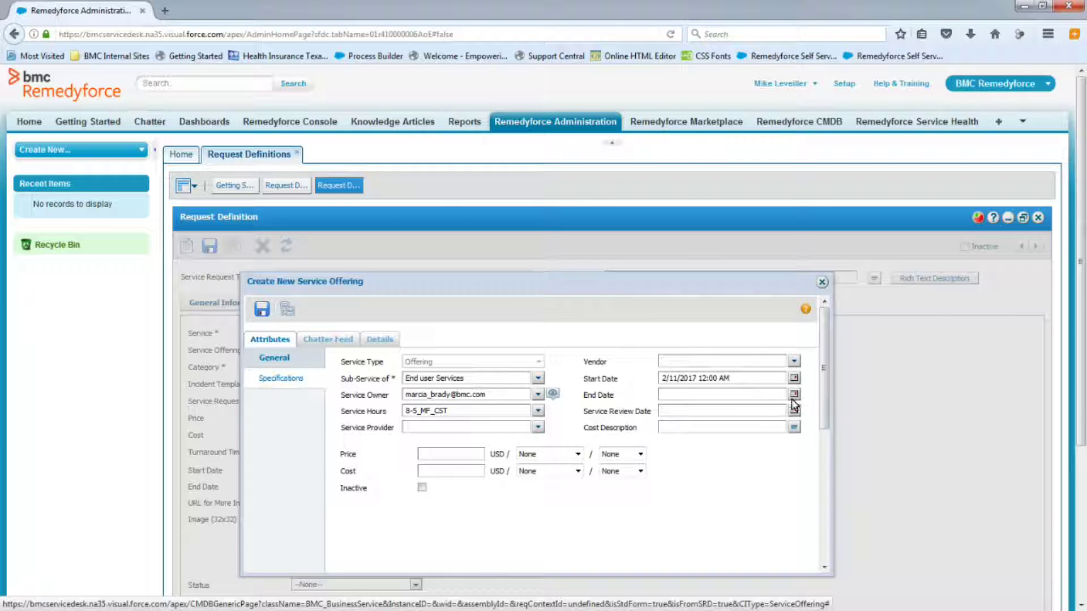
click(793, 396)
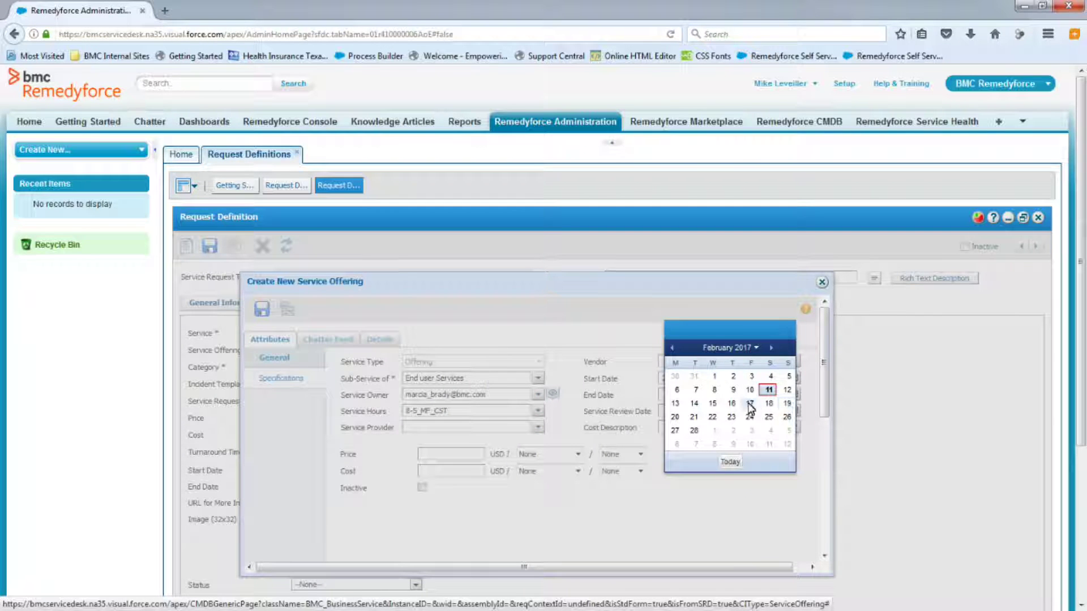
click(756, 348)
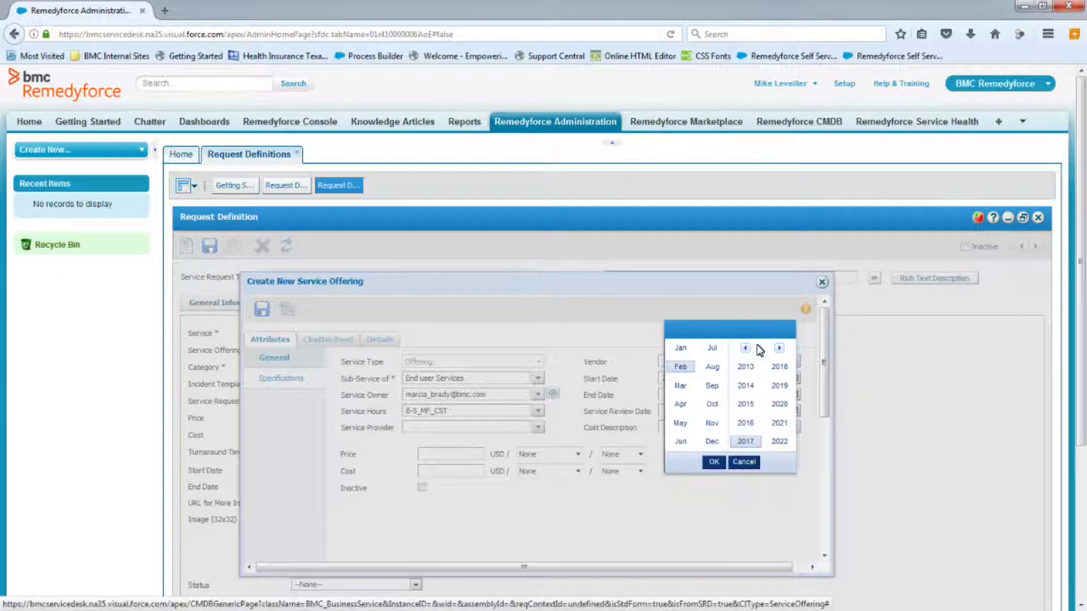
click(780, 404)
click(680, 347)
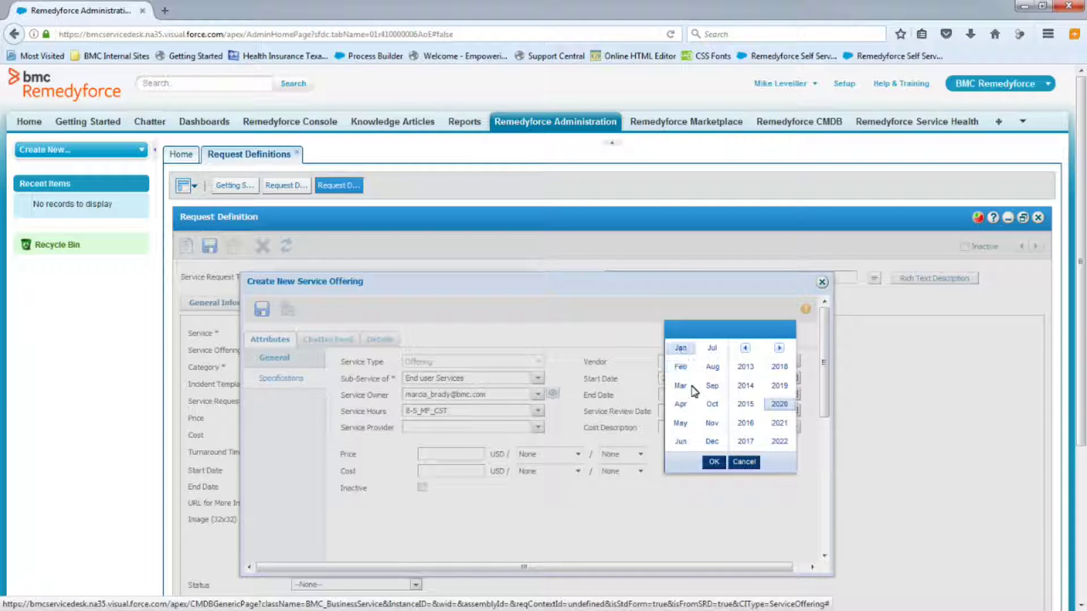
click(713, 462)
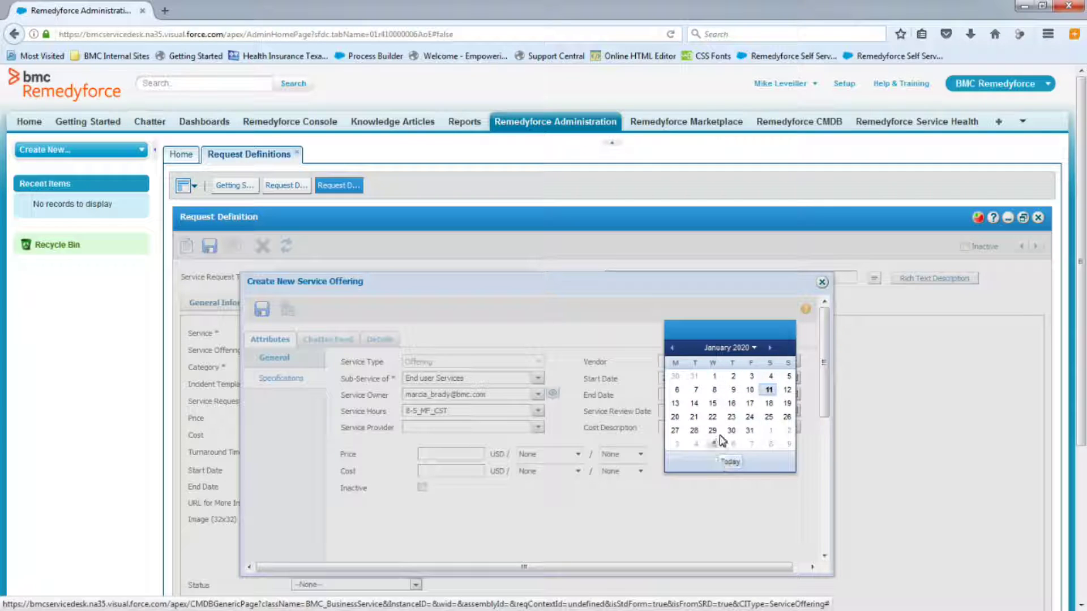
click(715, 376)
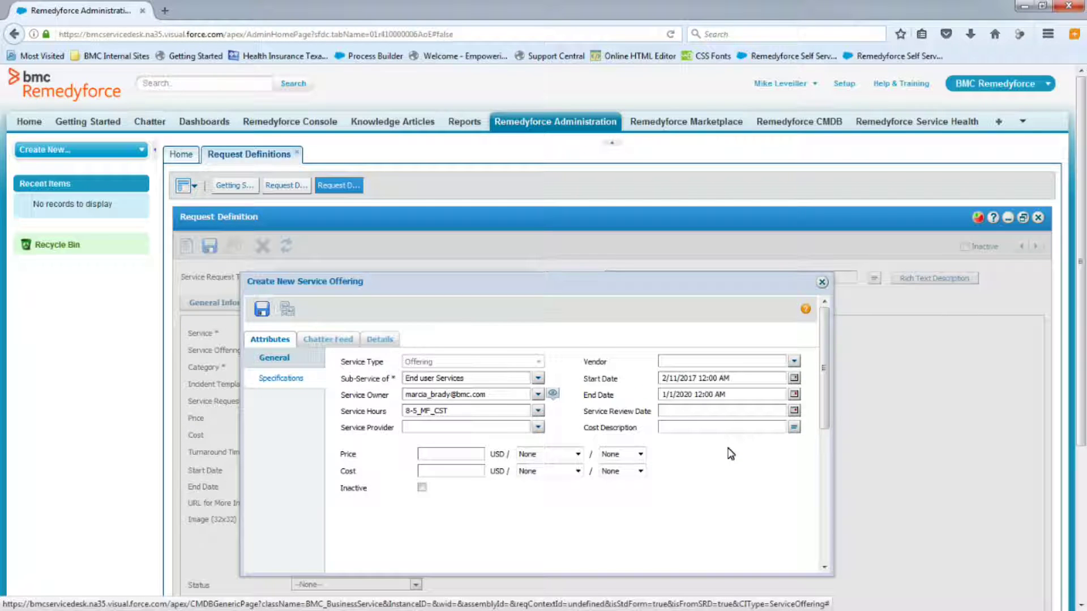
click(262, 308)
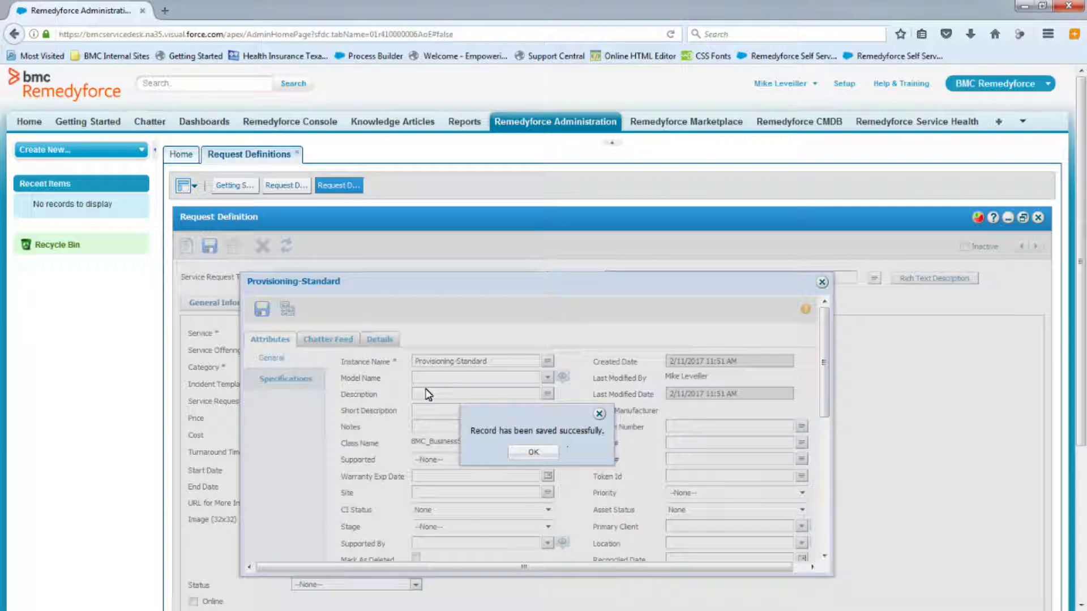
click(532, 452)
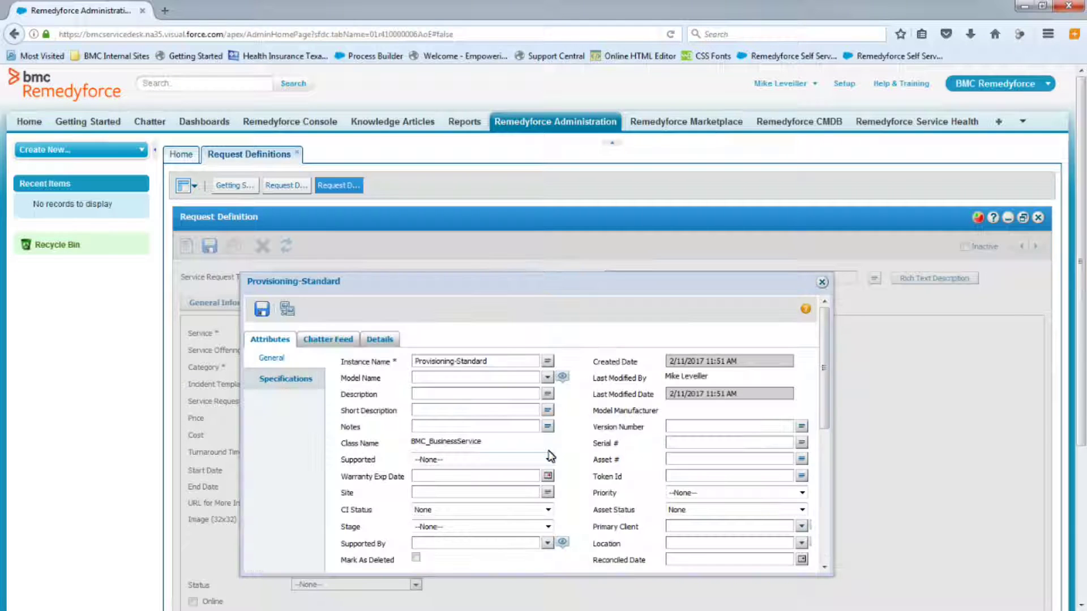
click(822, 282)
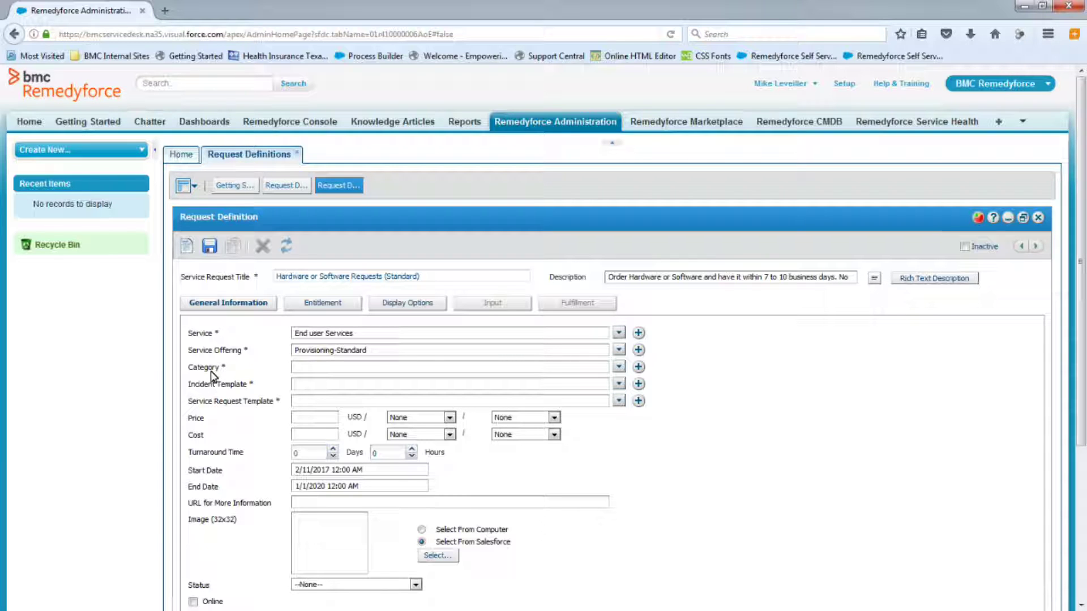
- Prefix the title with '1.' and add the Service Requests category '- Order Hardware or Software'
click(277, 276)
text(1.)
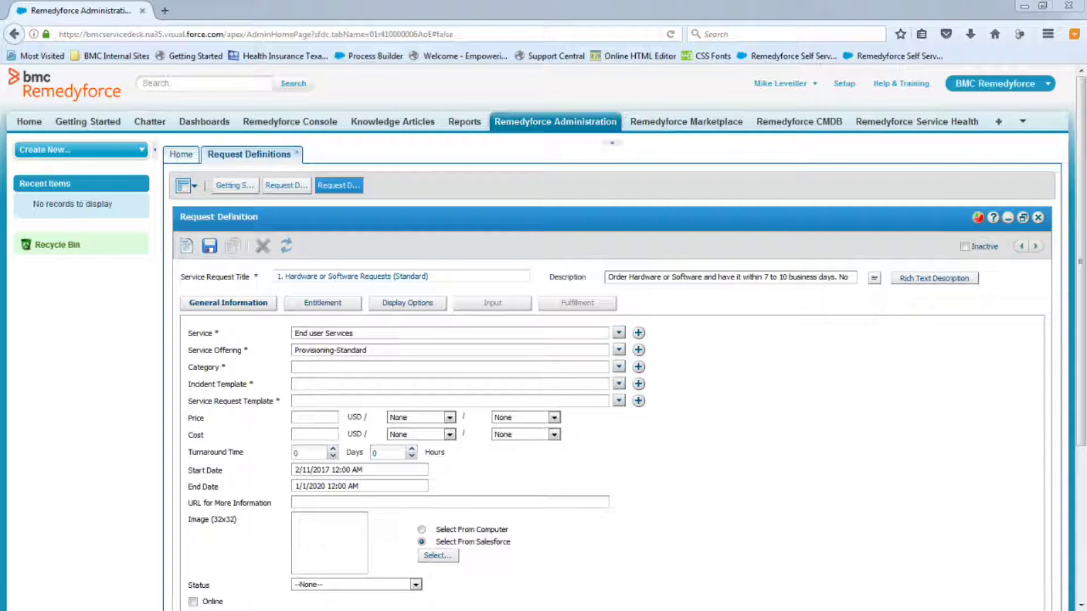
click(640, 368)
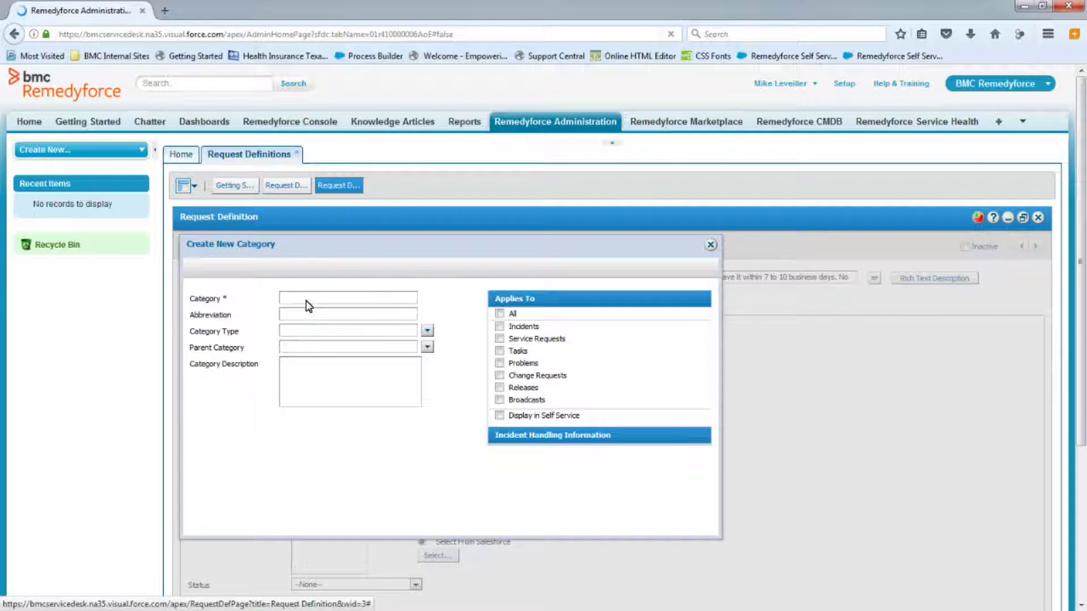
click(307, 304)
text(- Order Hardware or Software)
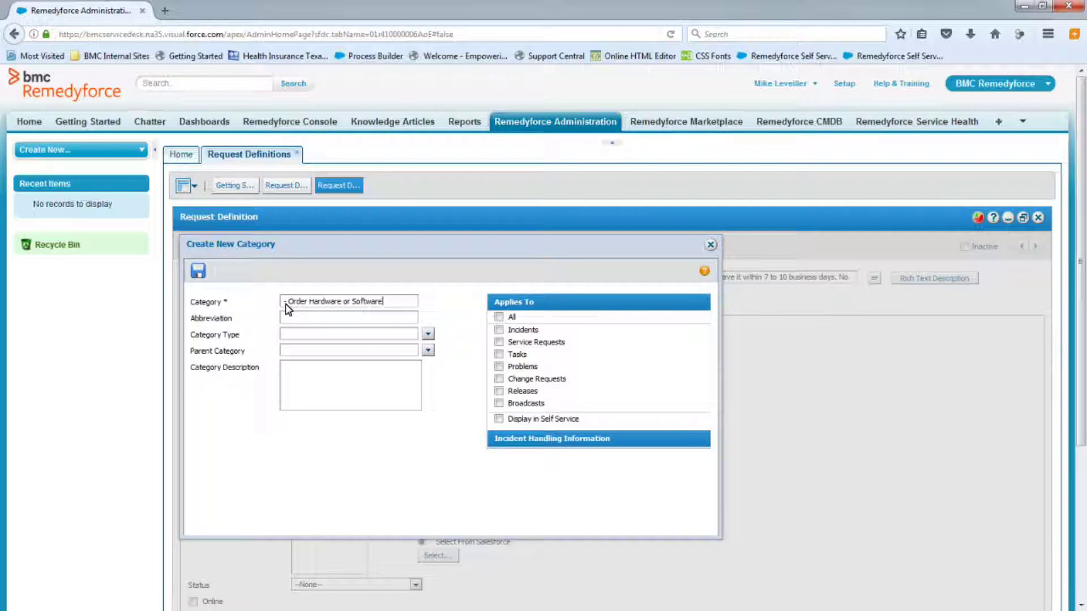
click(499, 342)
click(198, 272)
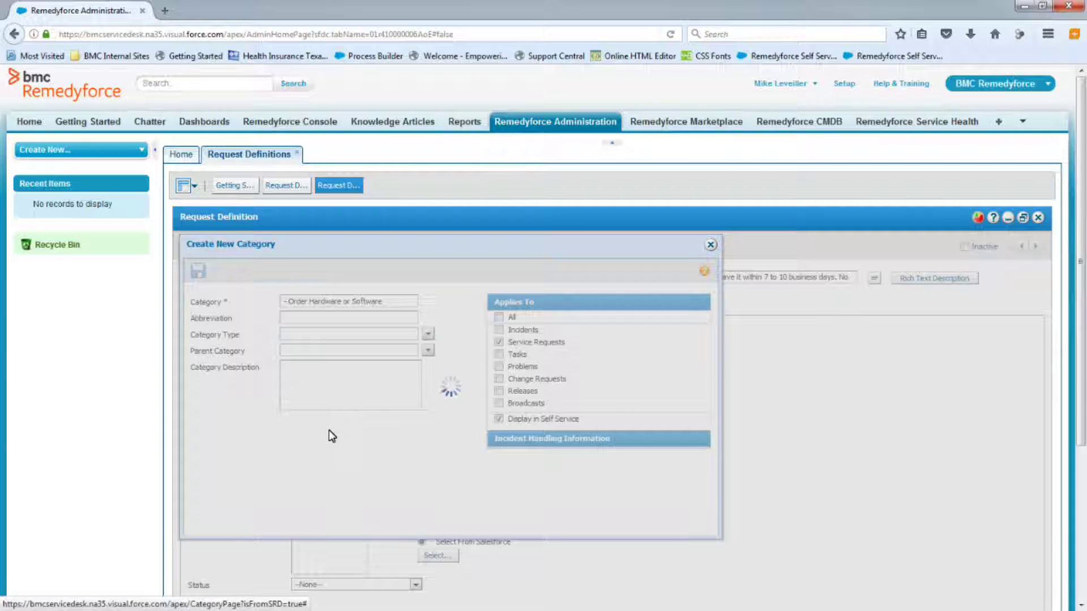
click(445, 415)
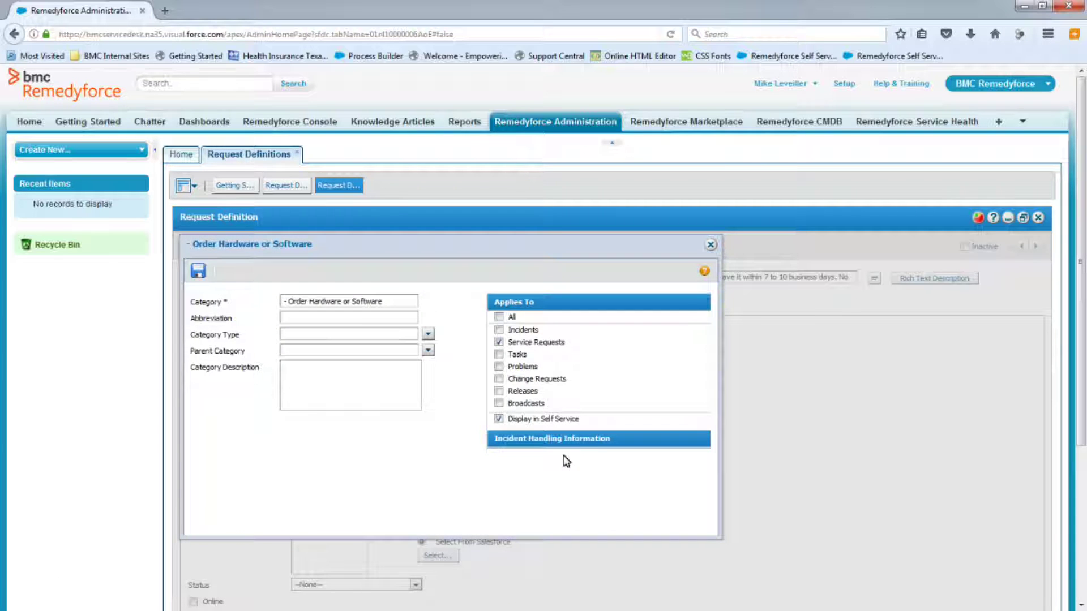
click(711, 244)
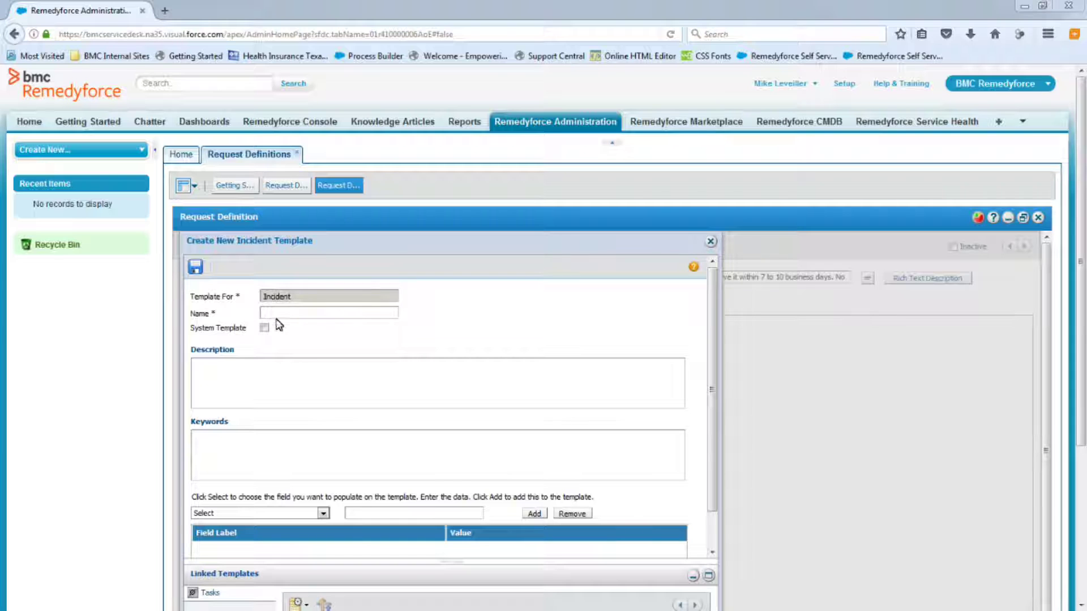
- Name the system incident template 'Provisioning - Hardware or Software' and add its provisioning-form description
text(Provisioning - Hardware or Software)
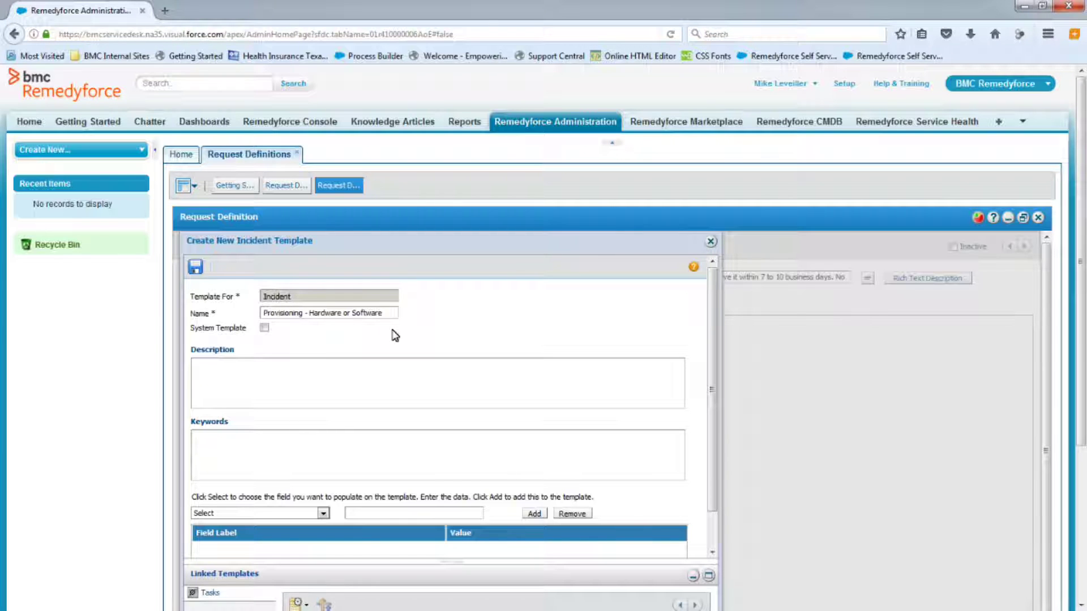
click(264, 329)
text(Template to be used for the Provisioning Hardware or Software Request form)
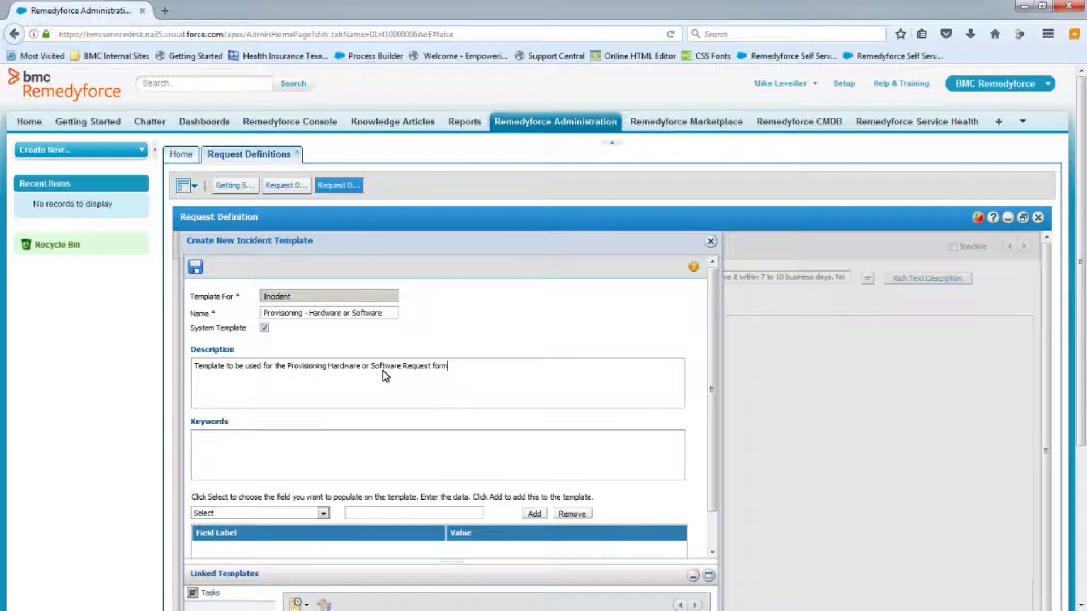
scroll(406, 428, down, 1)
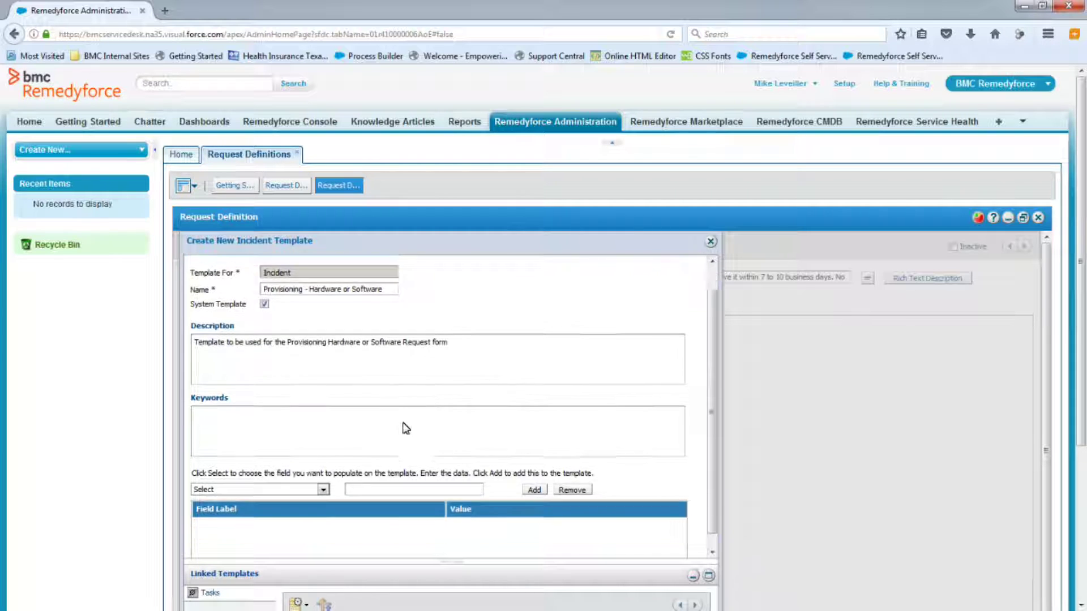
scroll(406, 428, down, 1)
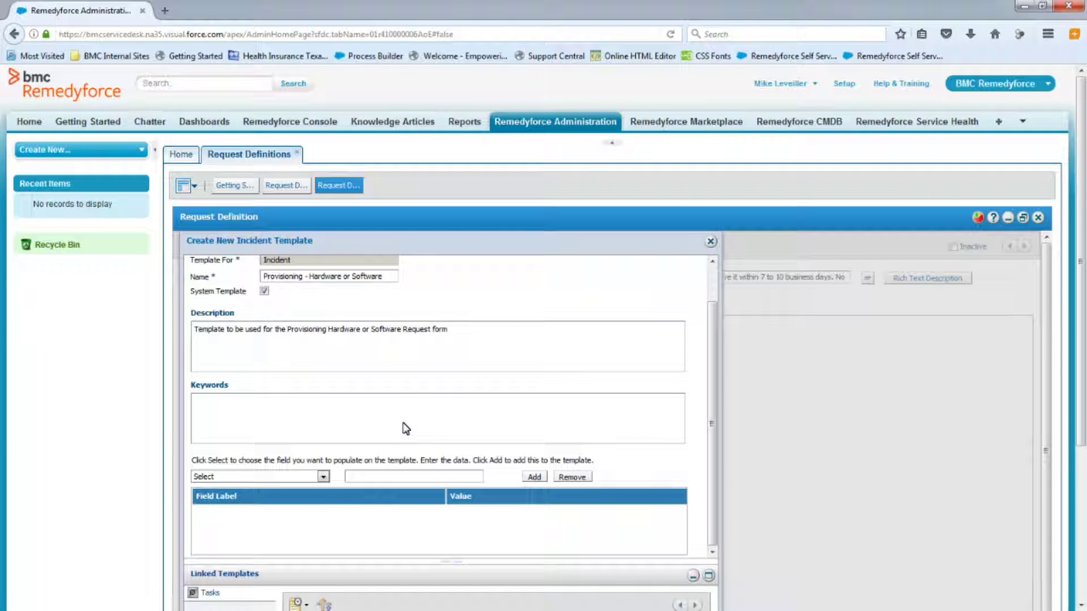
- Choose Owner ID as the template field and look up a queue for its value
click(323, 477)
key(o)
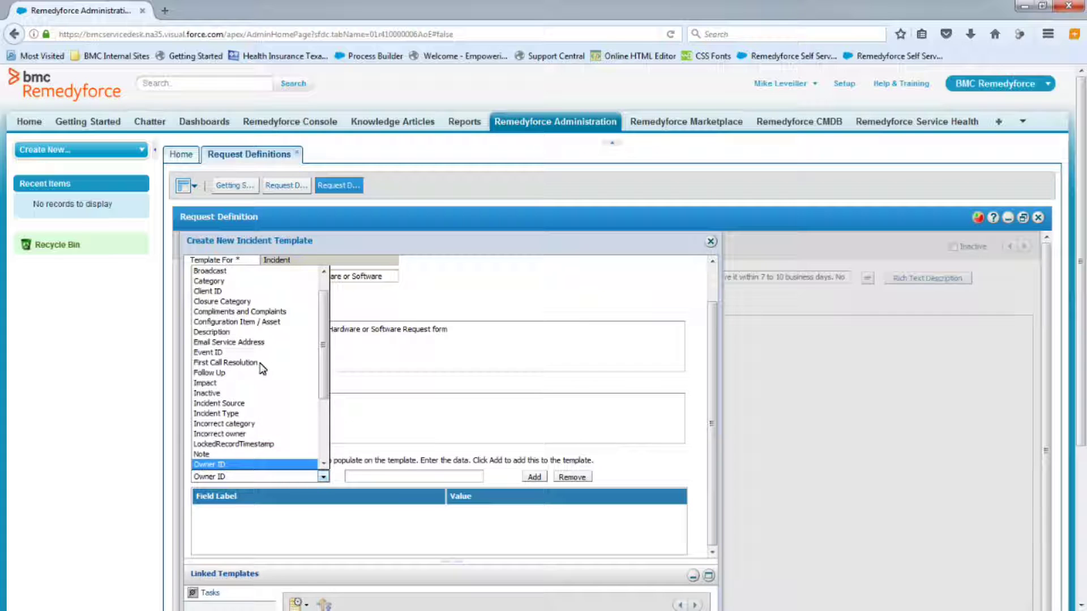
click(294, 465)
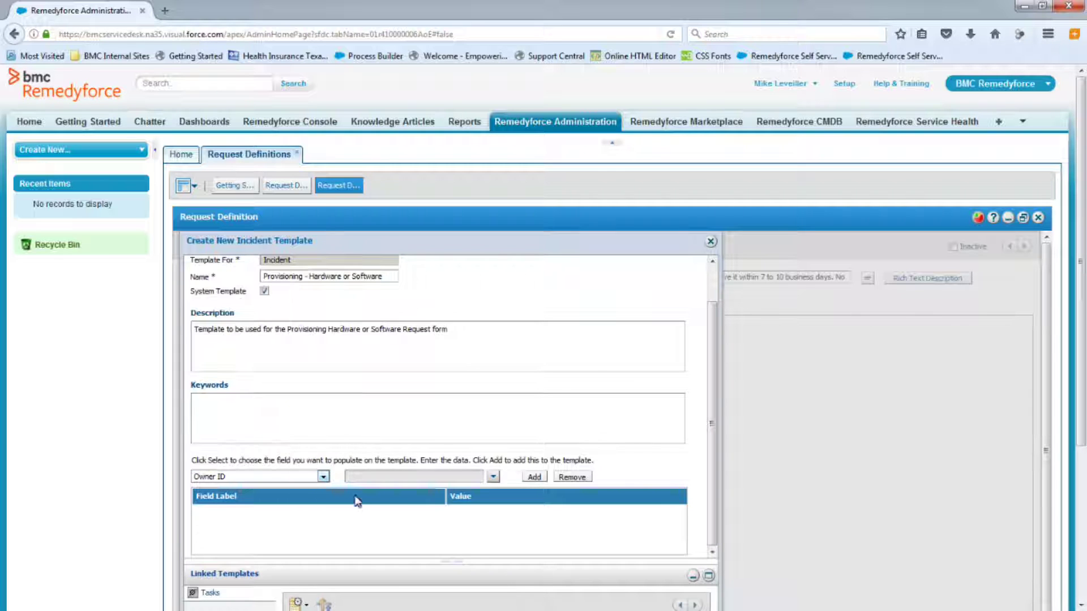
click(494, 479)
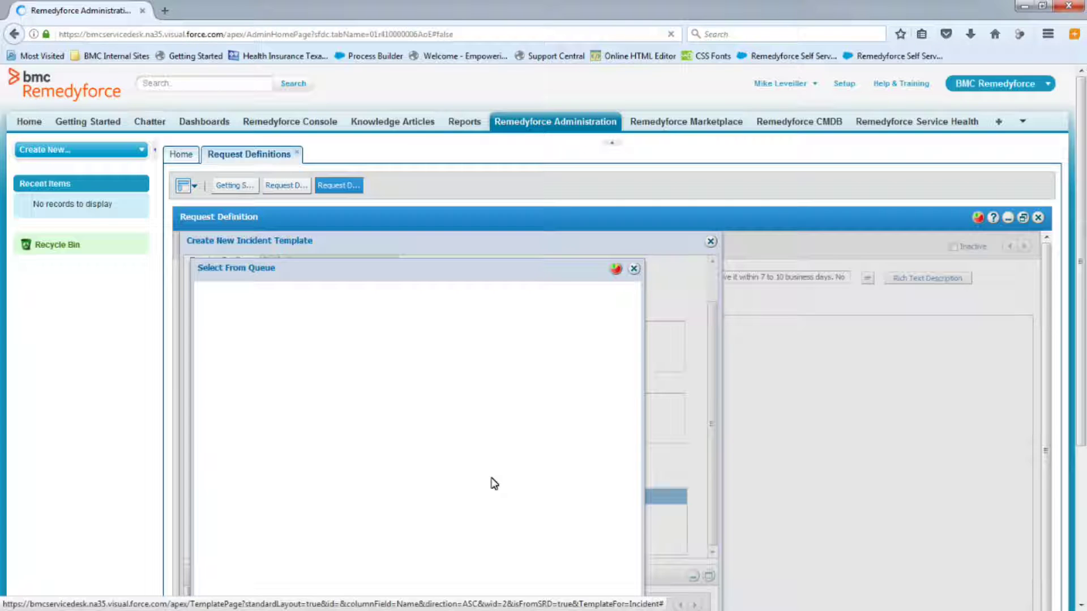
- Add Owner ID = Pending Approval queue, Impact = LOW and Urgency = LOW to the template
click(245, 376)
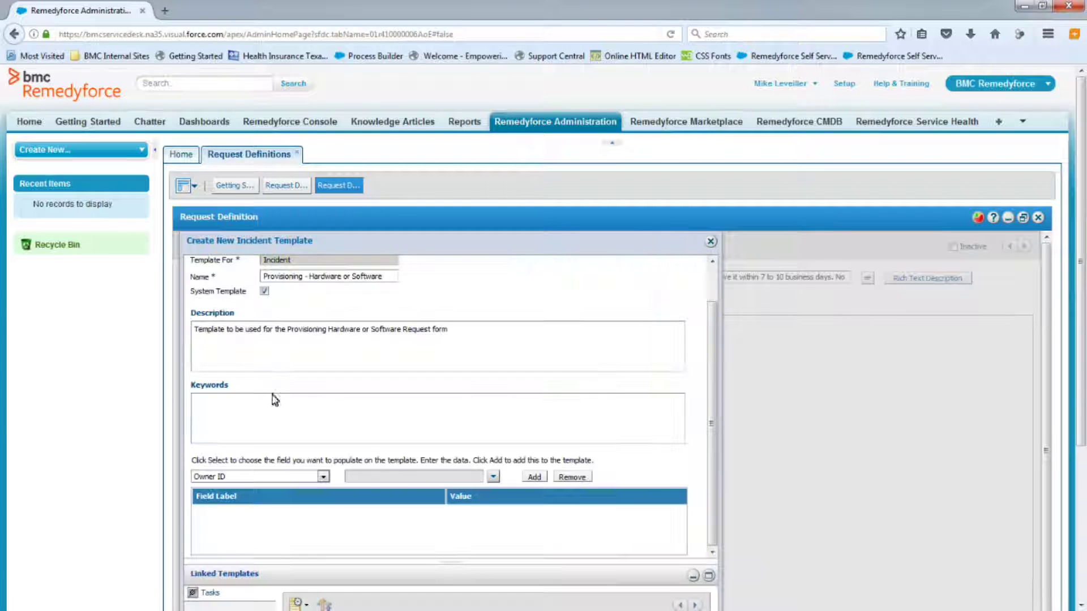
click(534, 478)
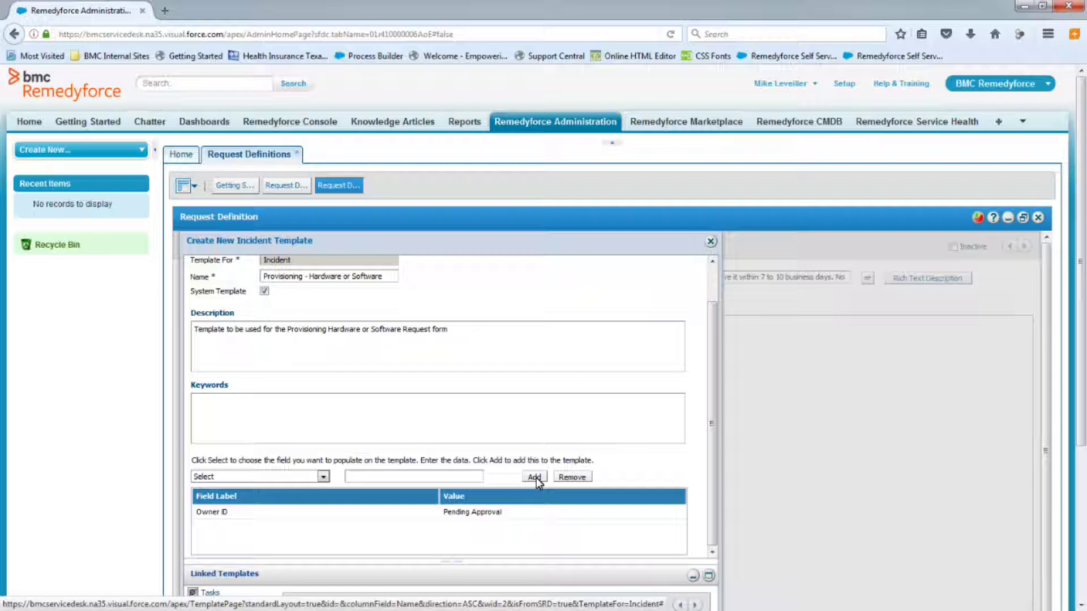
click(322, 478)
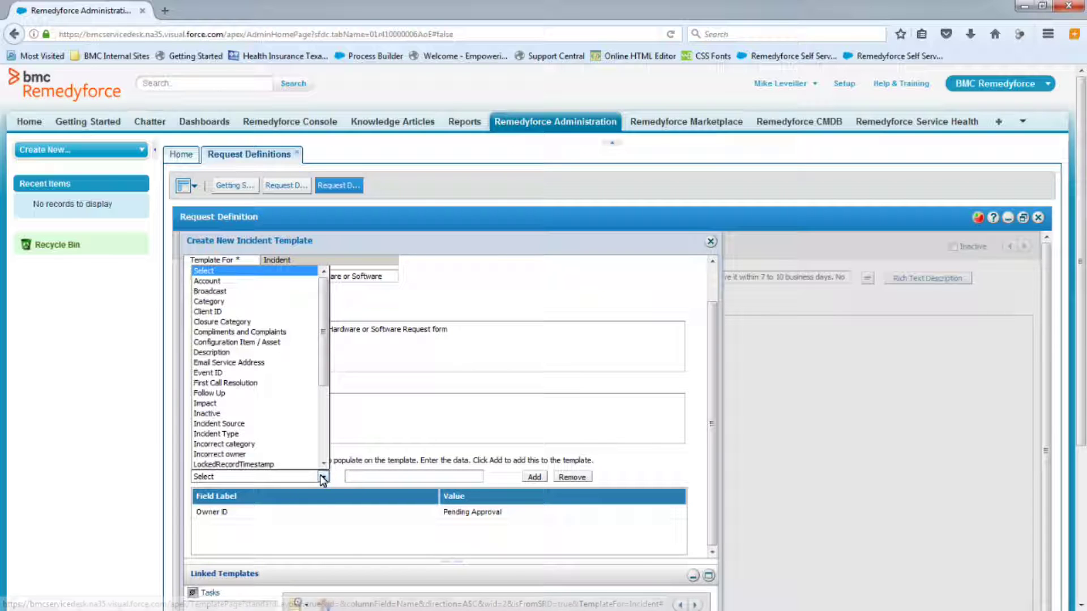
click(234, 404)
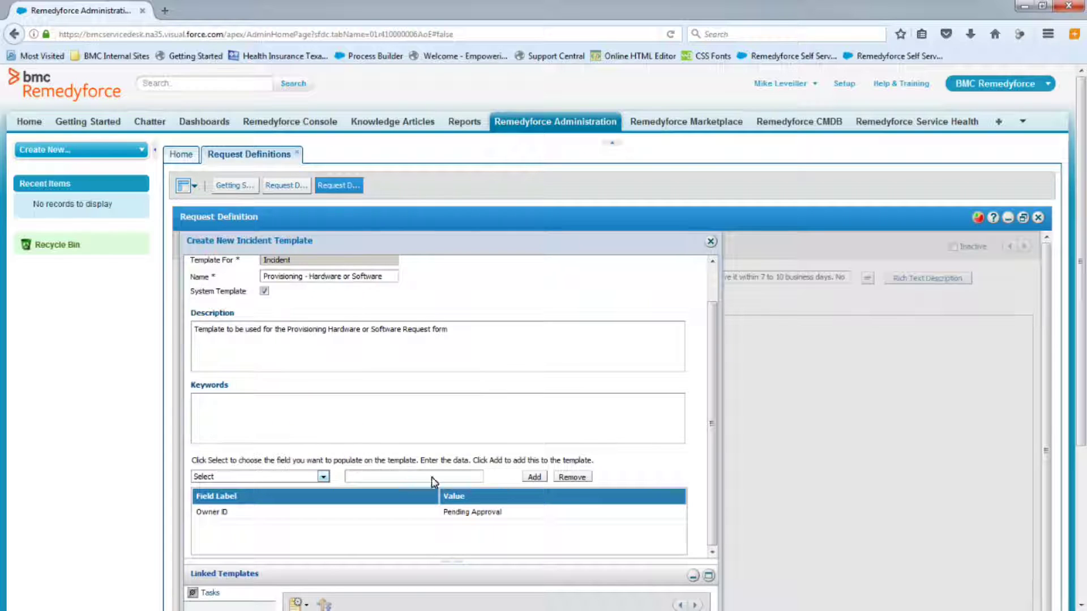
click(493, 477)
click(207, 346)
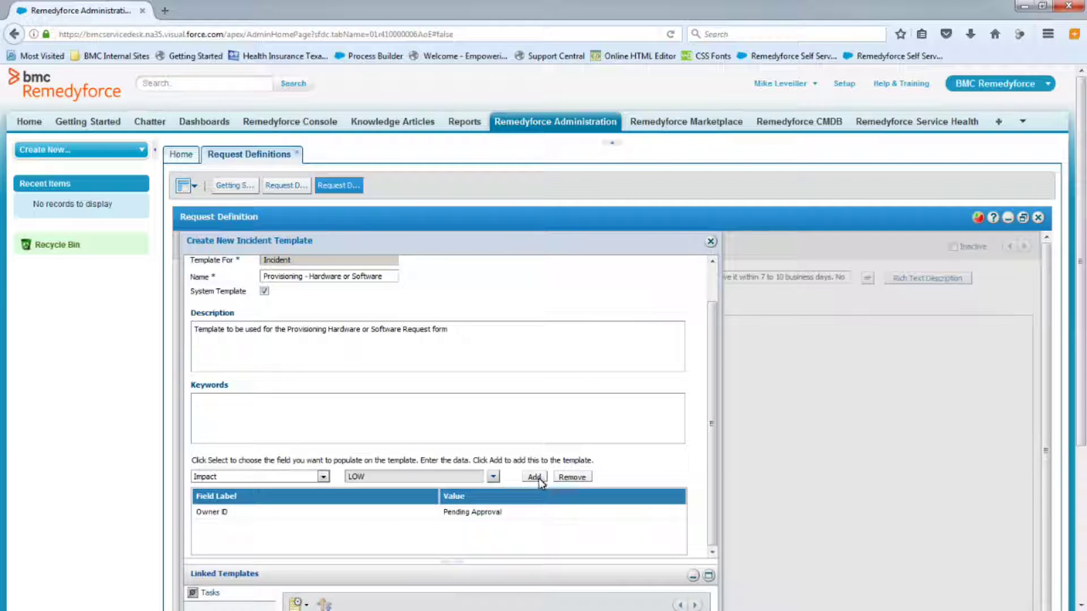
click(534, 477)
click(322, 478)
click(317, 464)
click(493, 477)
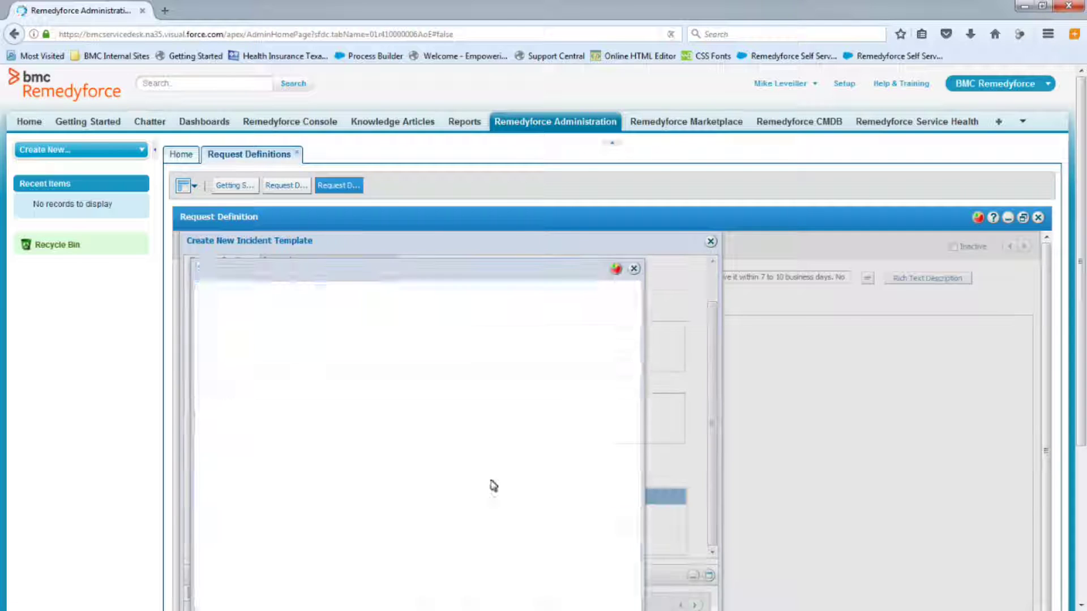
click(207, 347)
click(533, 478)
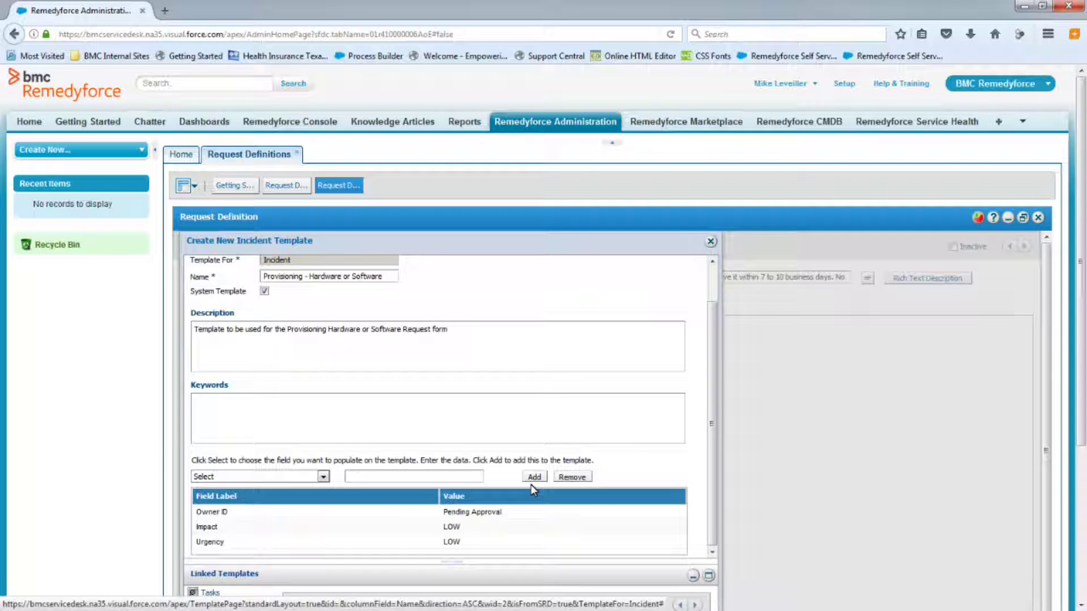
- Add Category = HW/SW Provisioning, found by searching 'hw', to the template fields
click(320, 478)
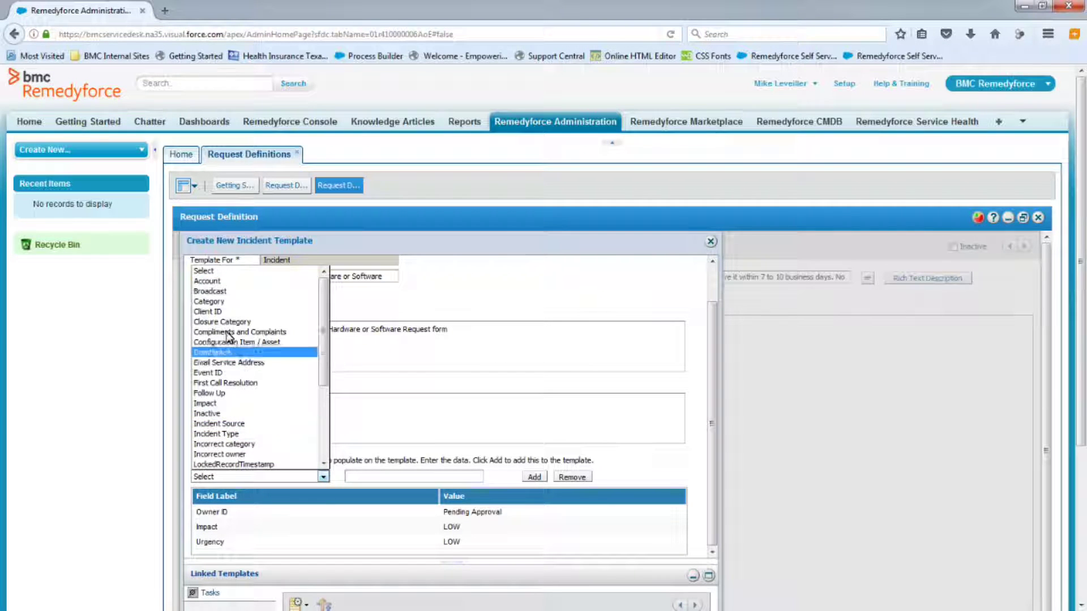
click(221, 312)
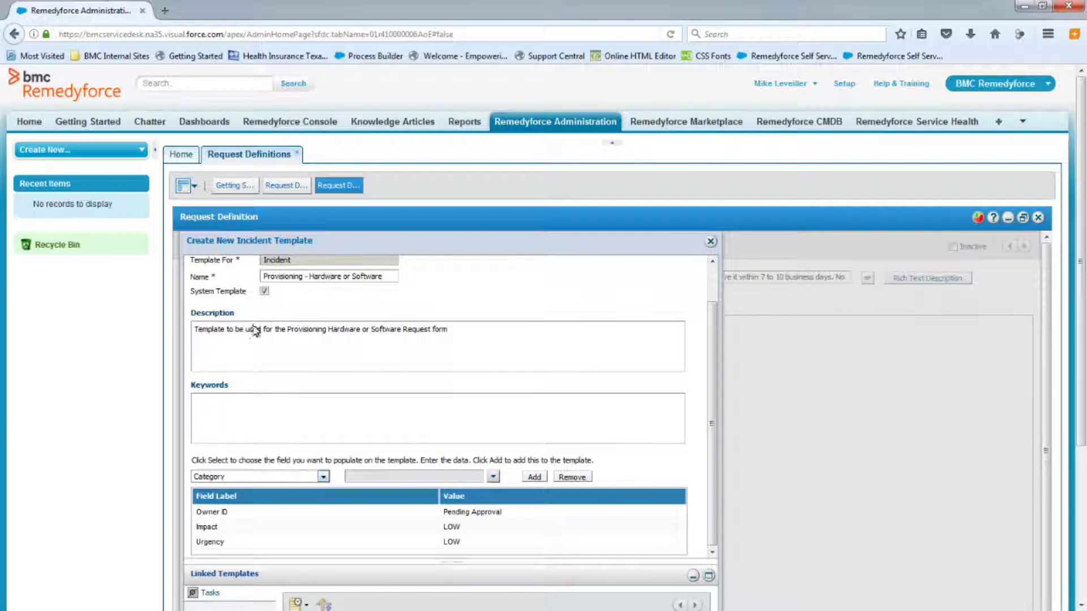
click(493, 482)
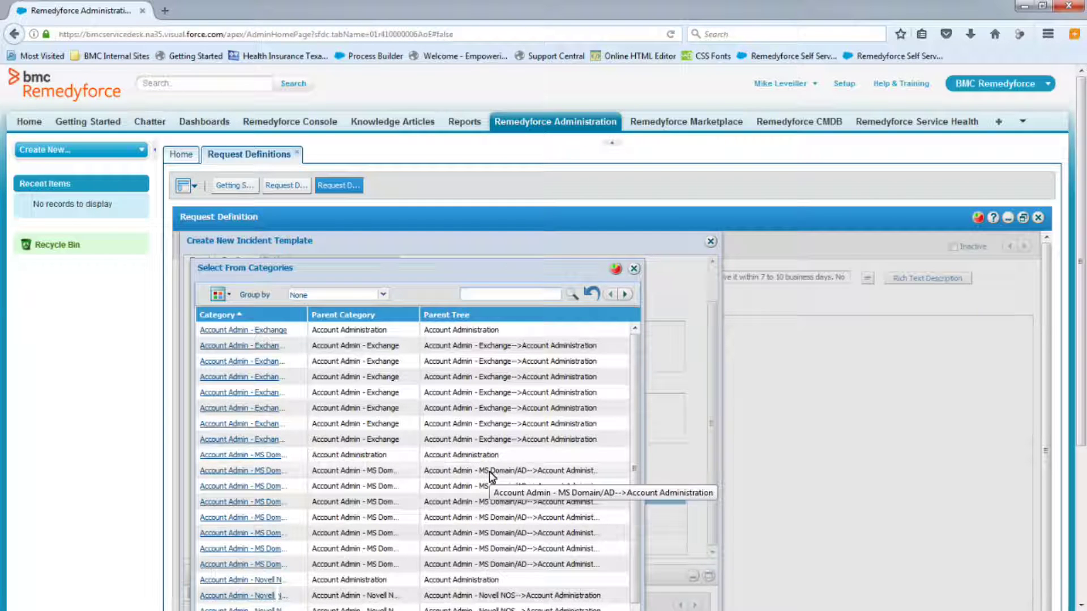
text(hw)
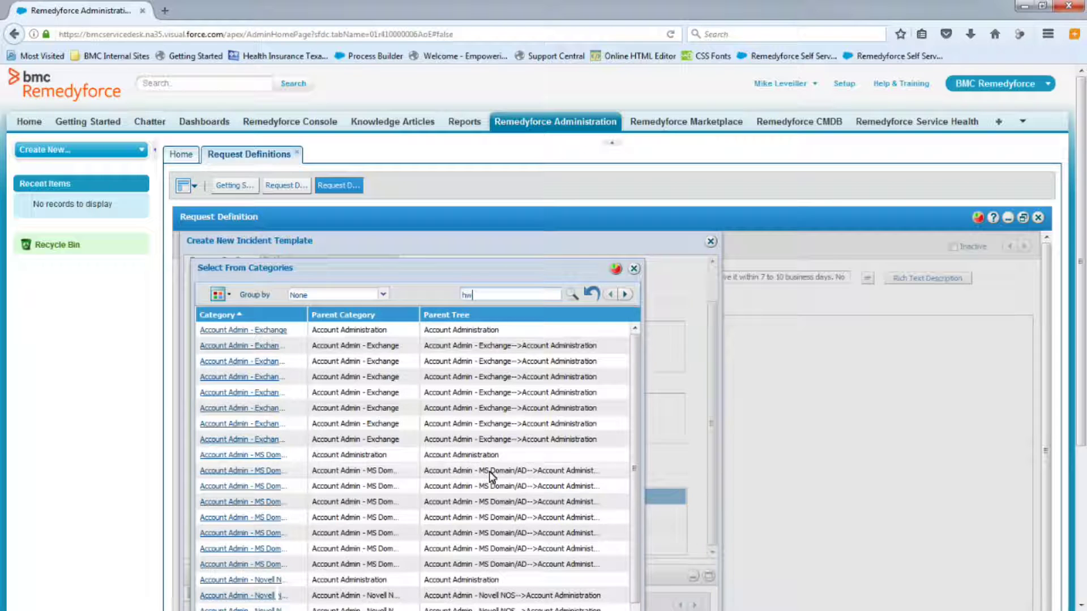
click(573, 297)
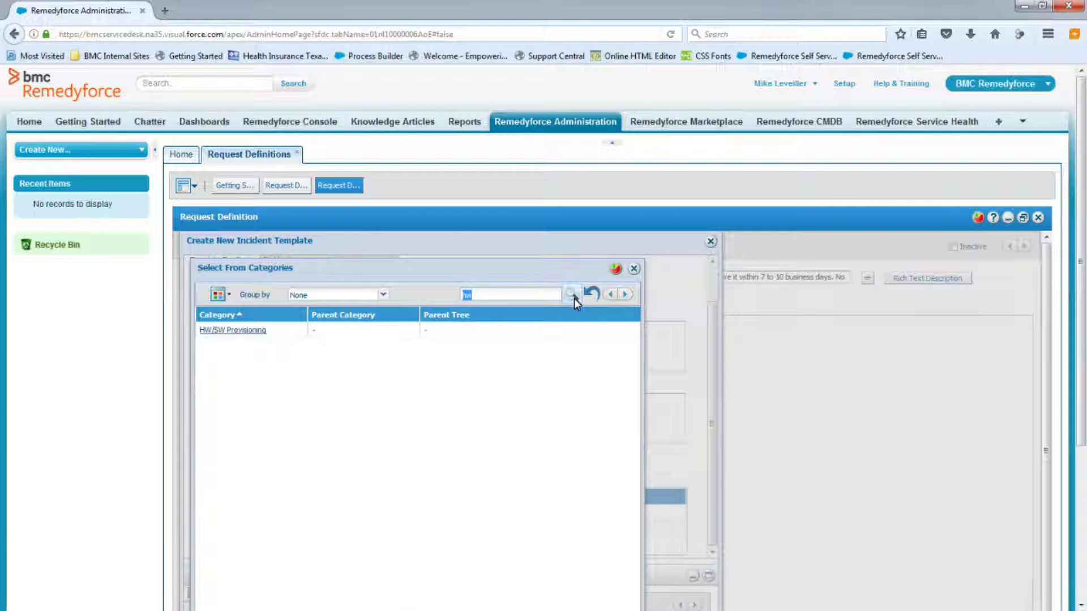
double_click(249, 332)
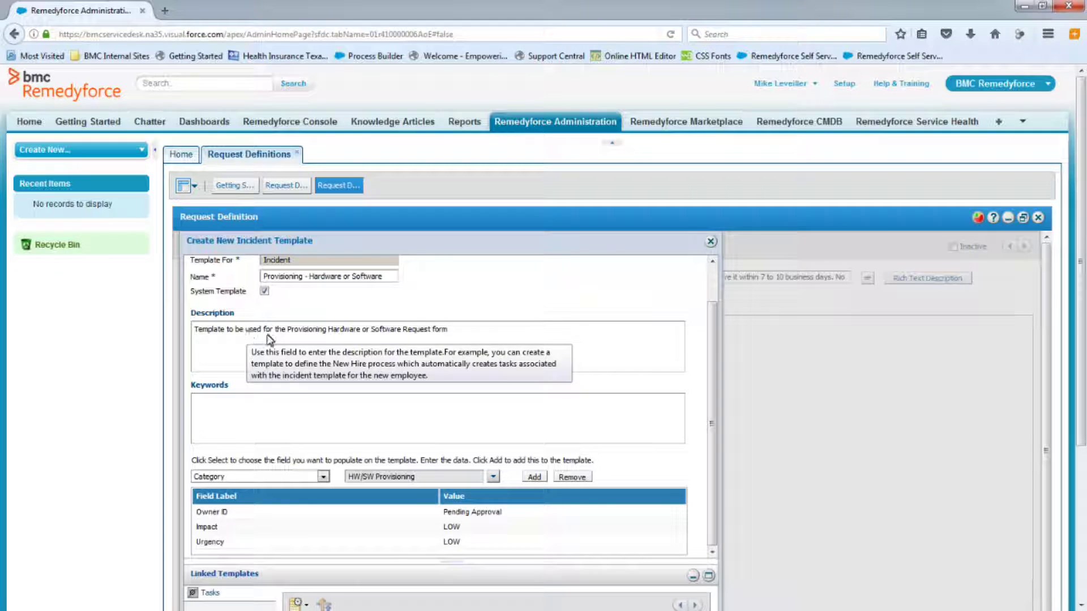
click(534, 477)
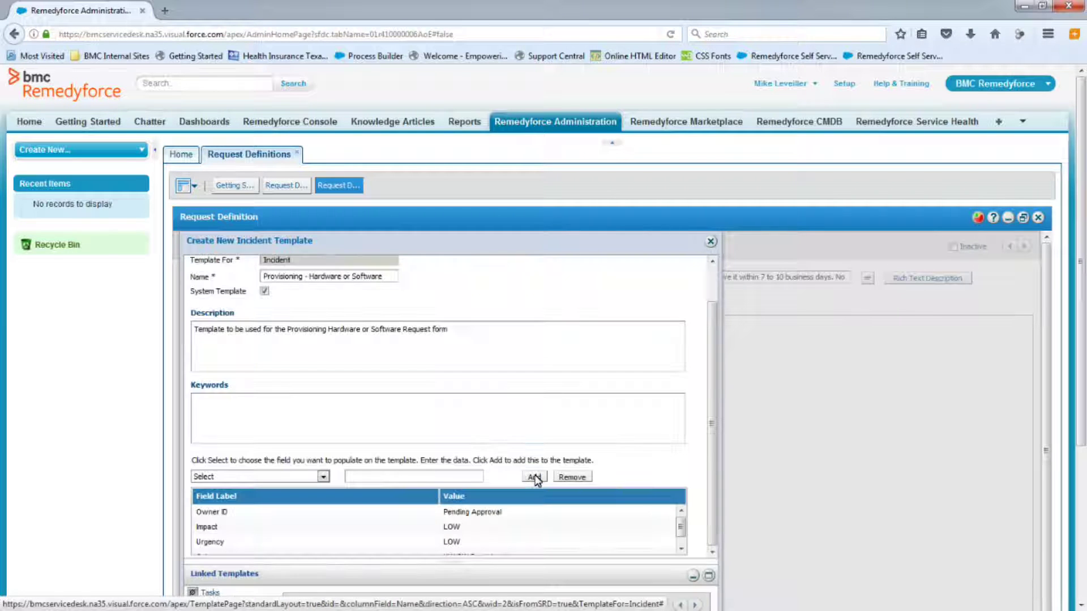
- Add Status = PENDING APPROVAL to the template's field values
click(323, 477)
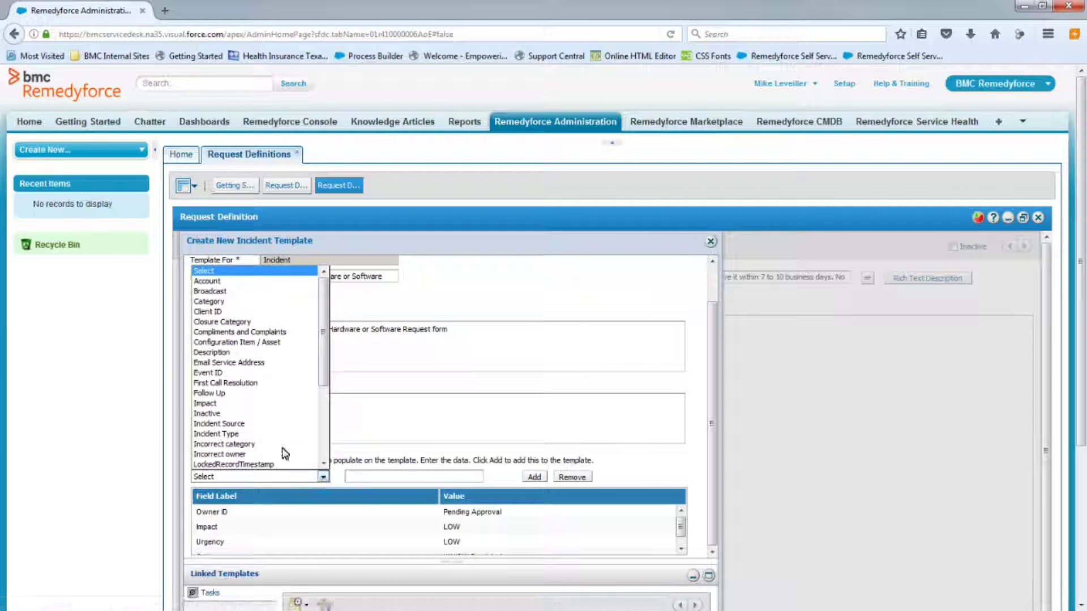
scroll(243, 443, down, 4)
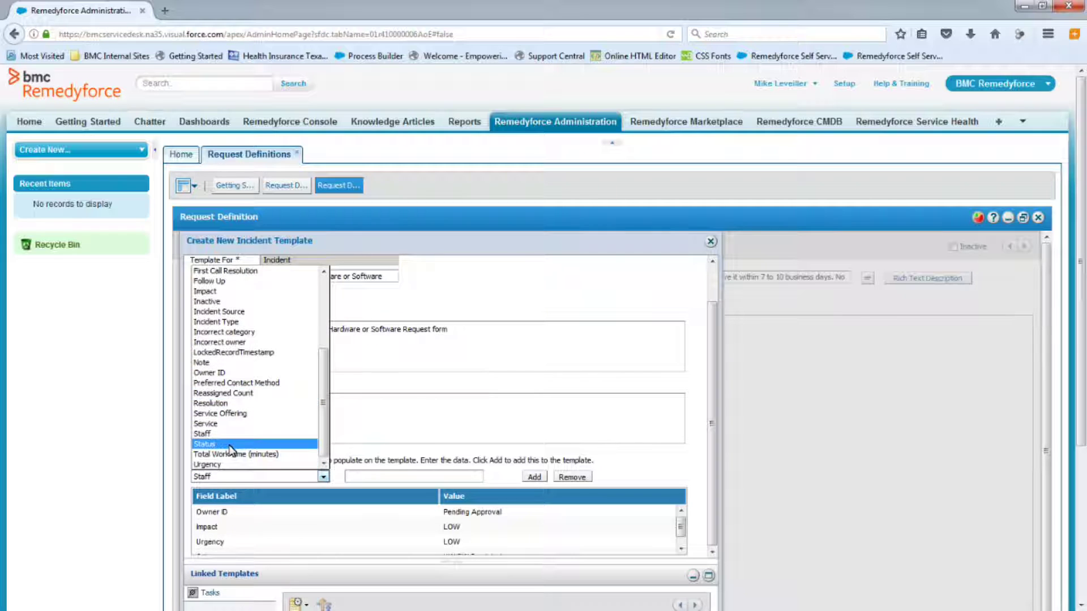
click(243, 444)
click(493, 479)
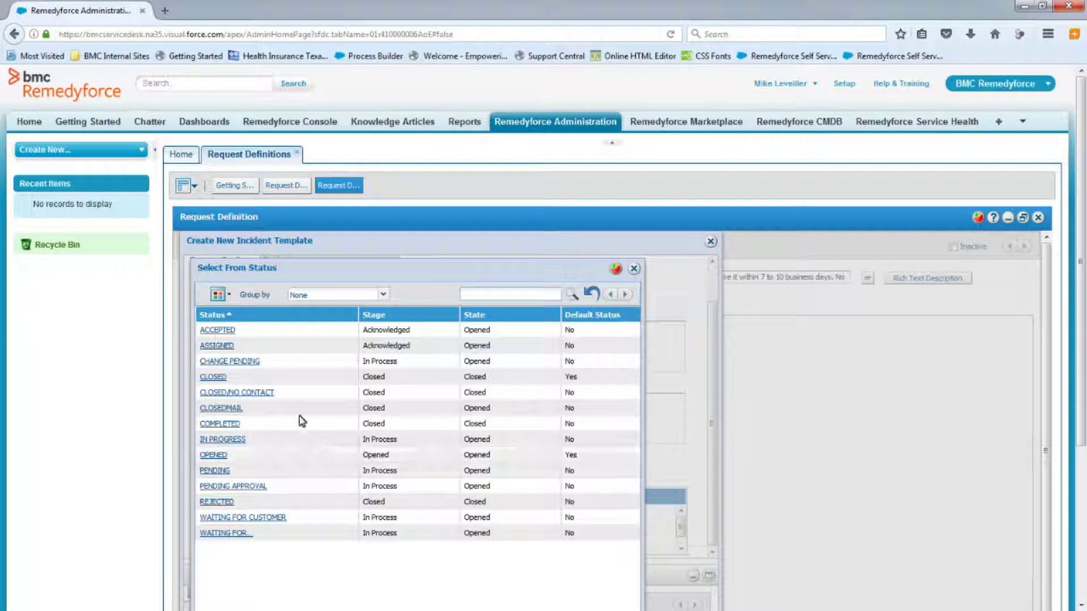
click(239, 487)
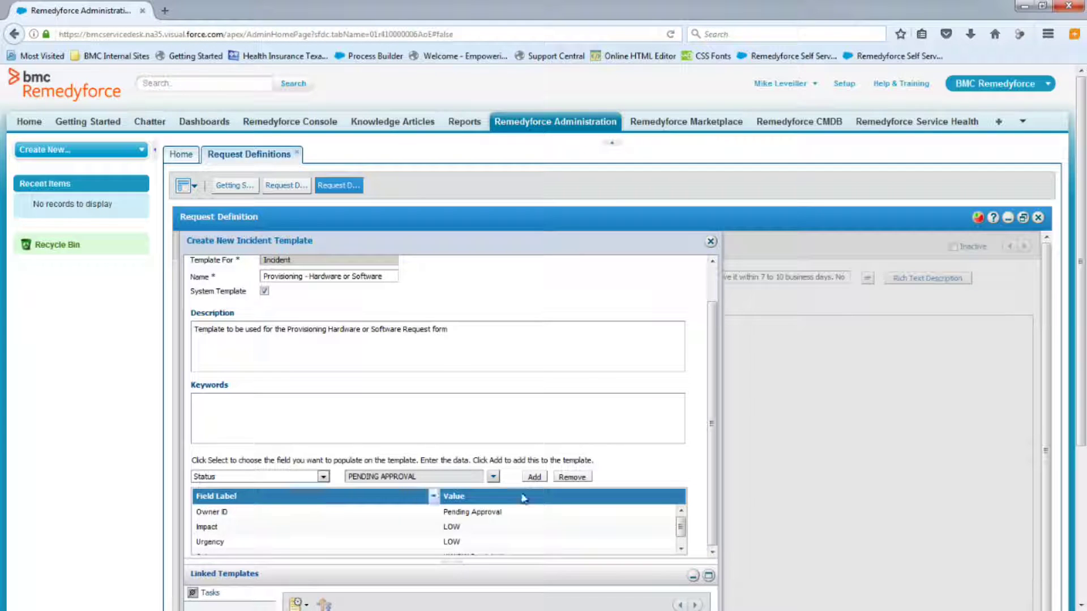
click(535, 477)
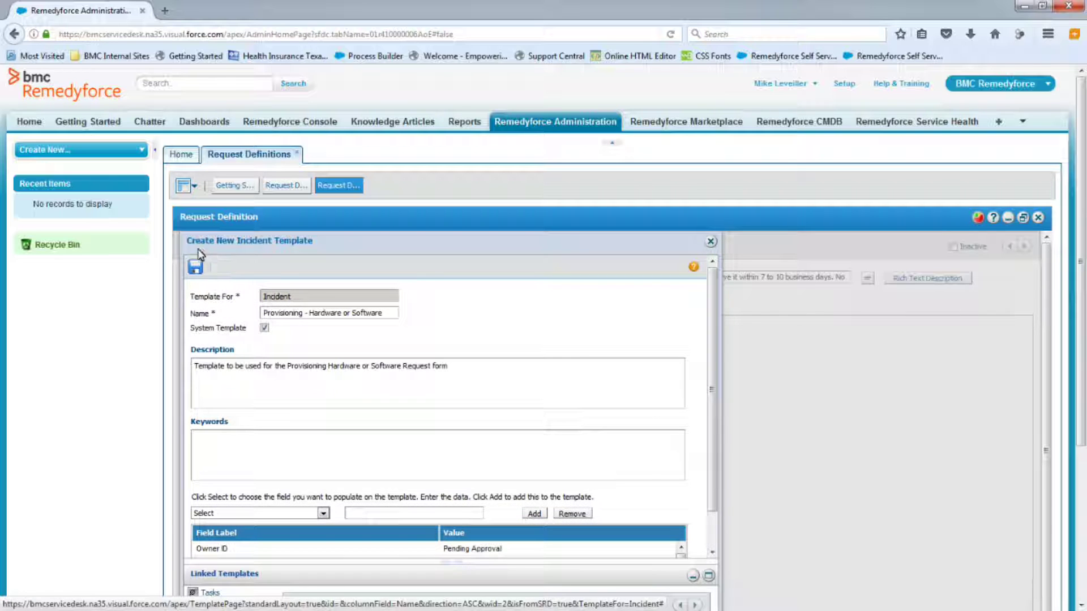
- Save and close the Provisioning - Hardware or Software incident template
click(198, 270)
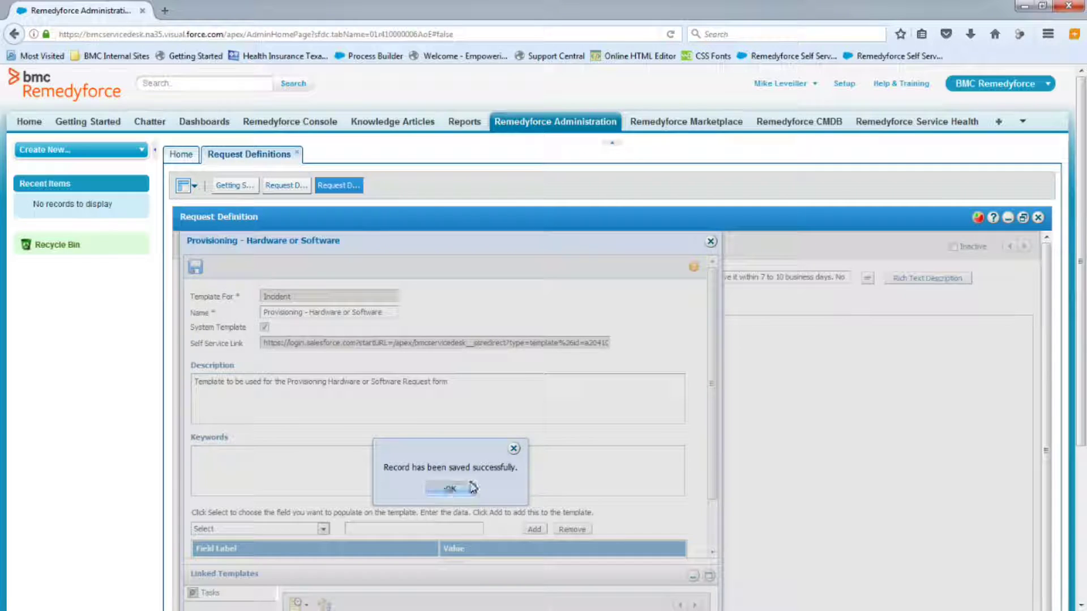
click(449, 488)
click(711, 241)
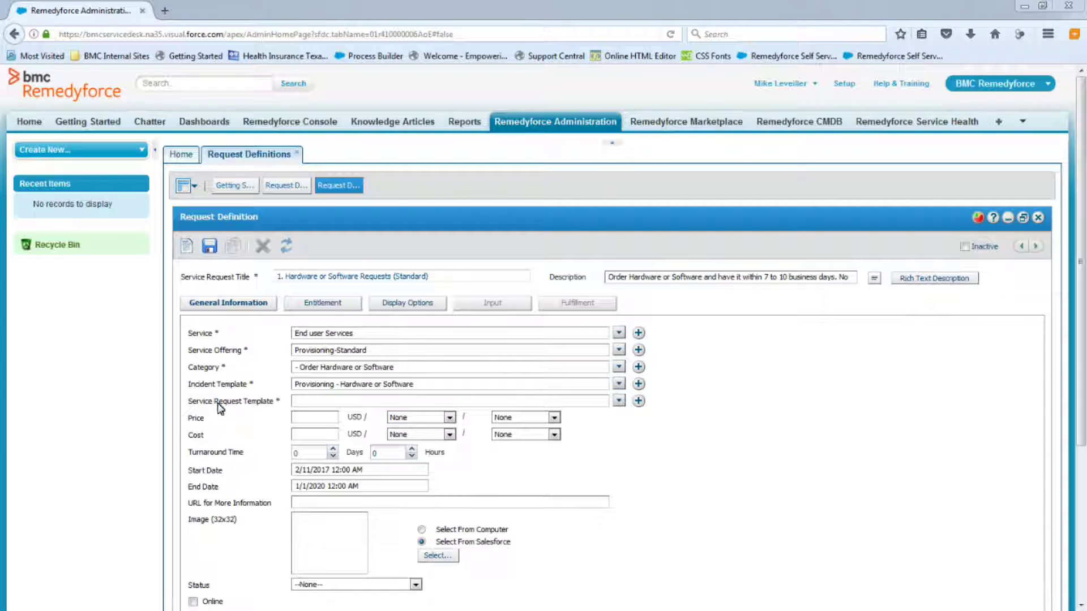
- Create and save the request detail template 'Provisioning - Hardware or Software RD'
click(642, 402)
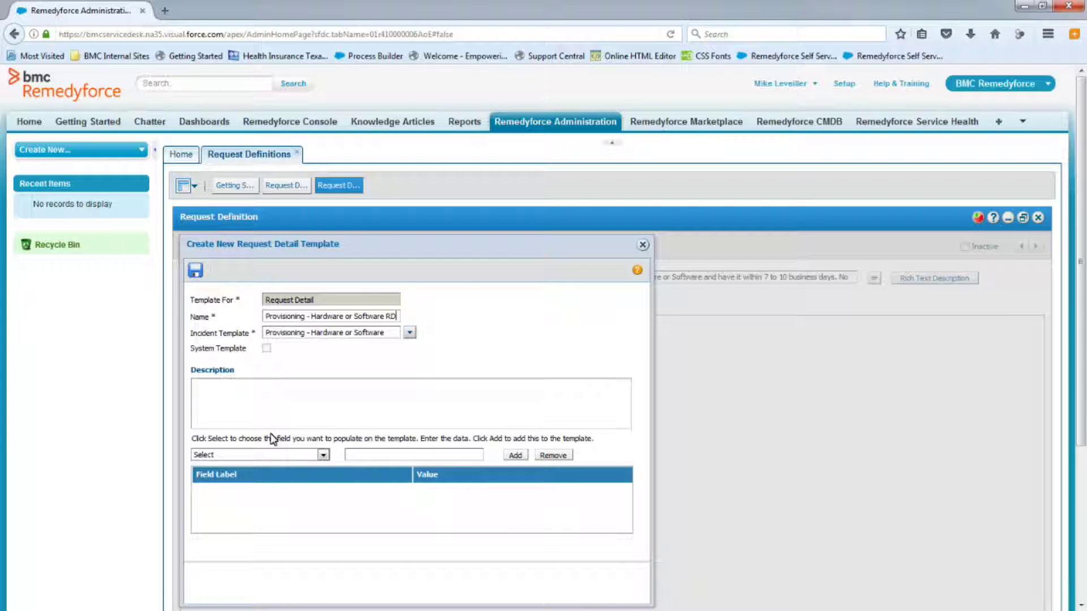
click(195, 270)
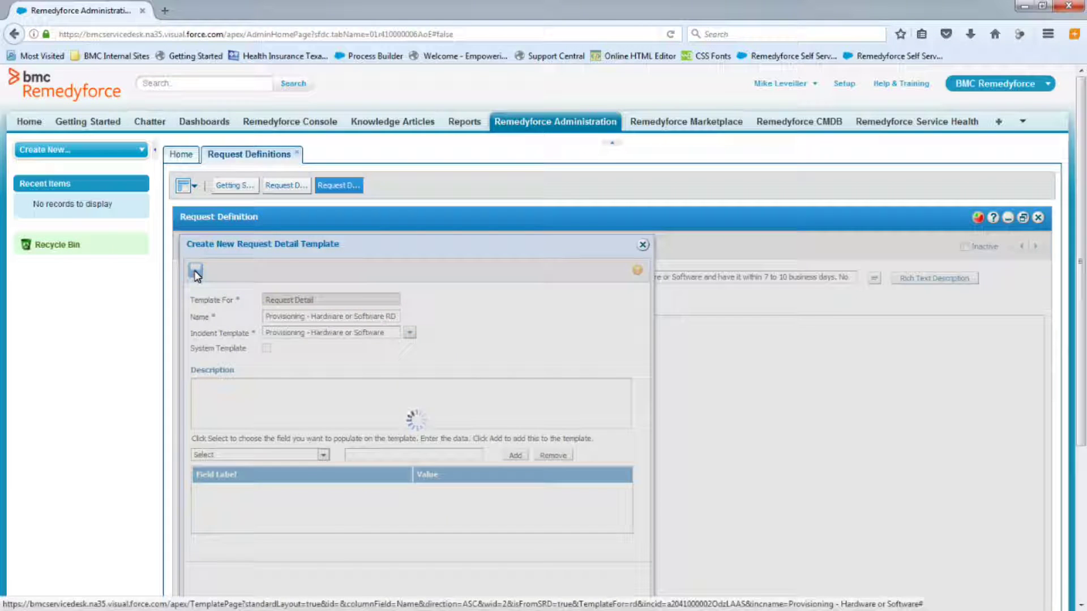
click(398, 452)
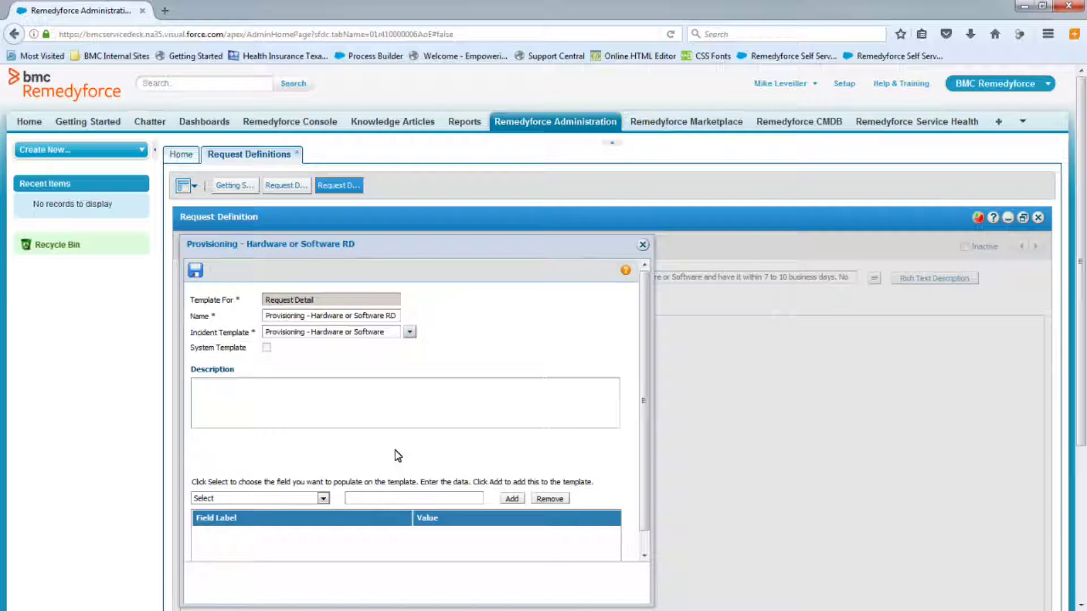
click(643, 245)
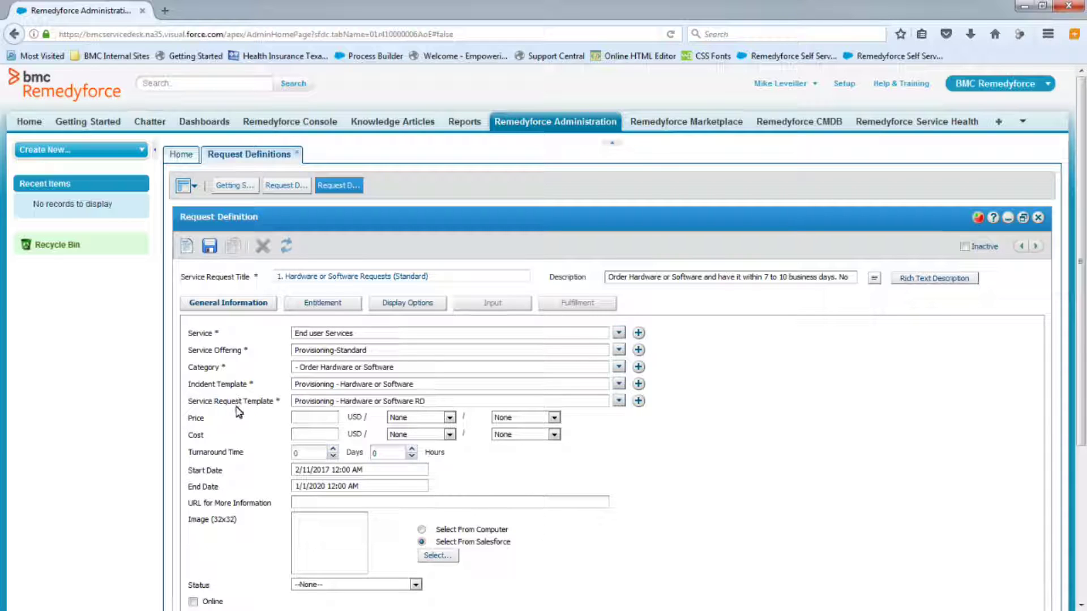
- Save the '1. Hardware or Software Requests (Standard)' request definition and acknowledge the confirmation
click(210, 247)
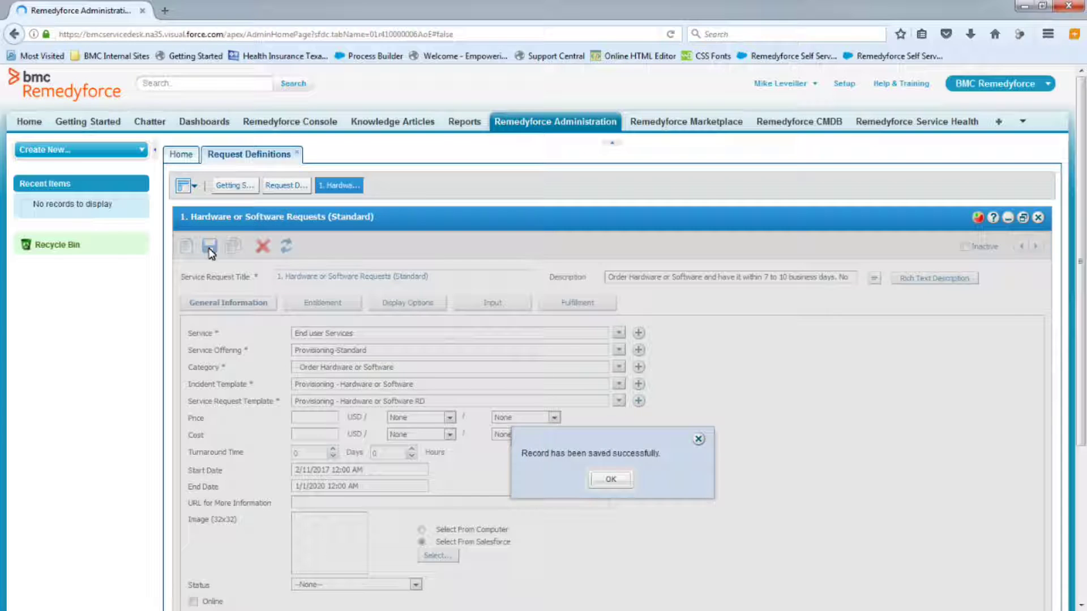
click(616, 483)
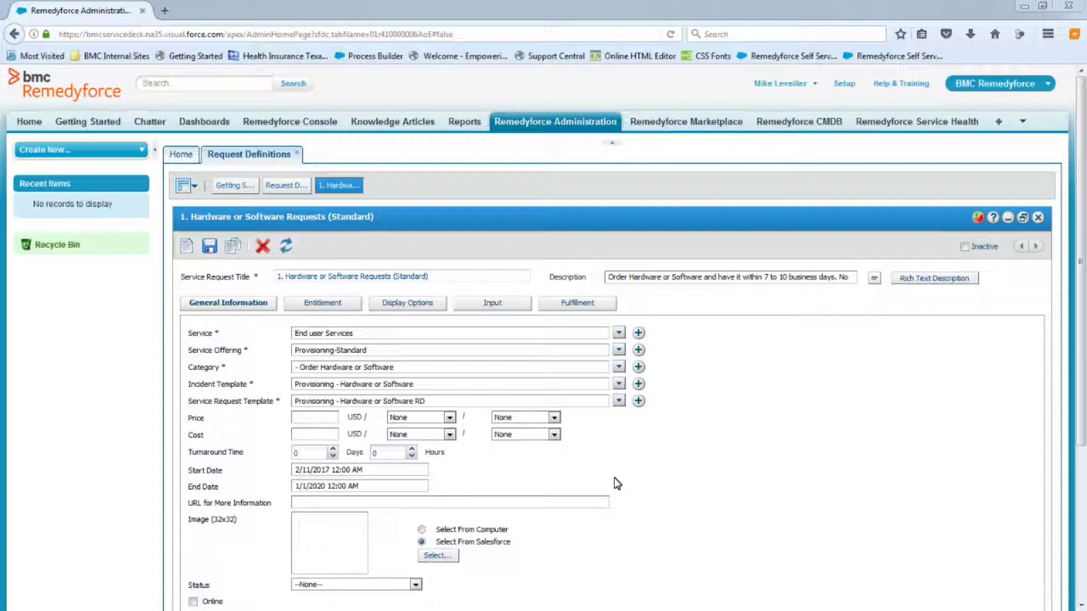
- Go to Configure Application > Templates from the admin home and start a new template
click(182, 156)
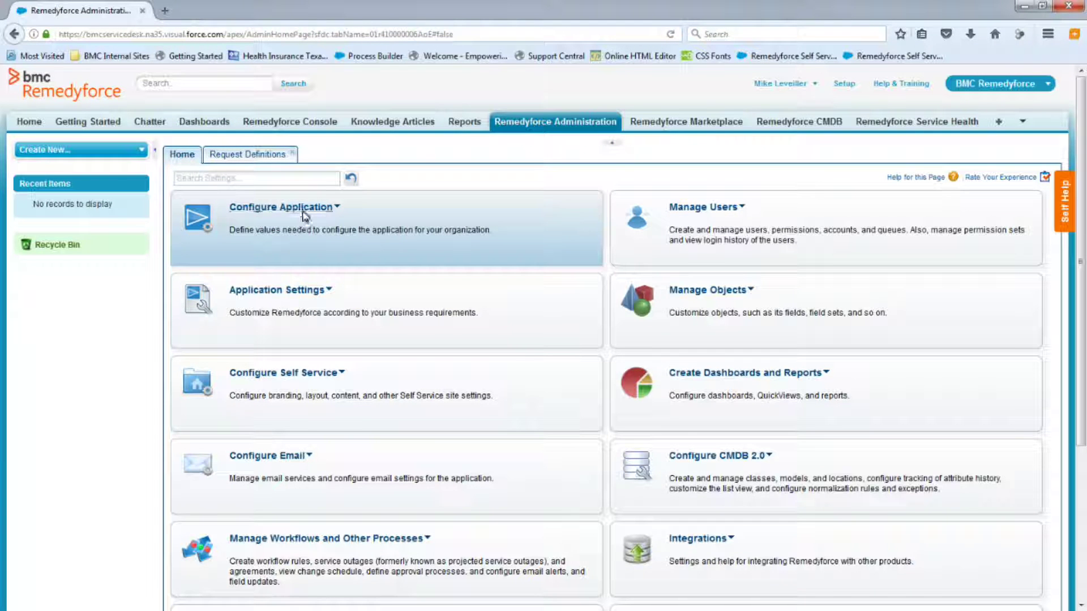
click(301, 207)
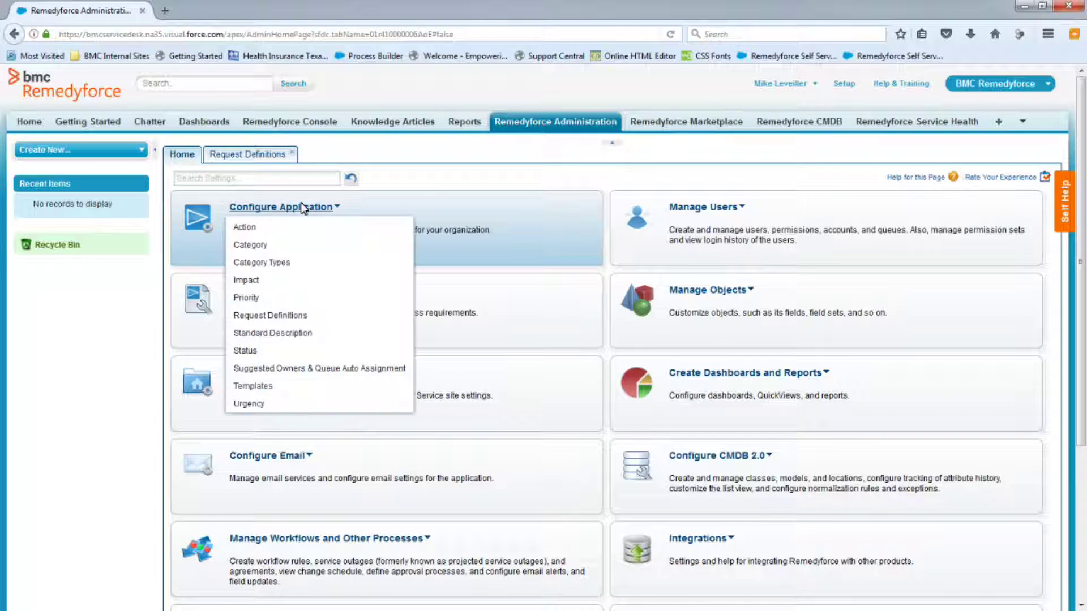
click(264, 387)
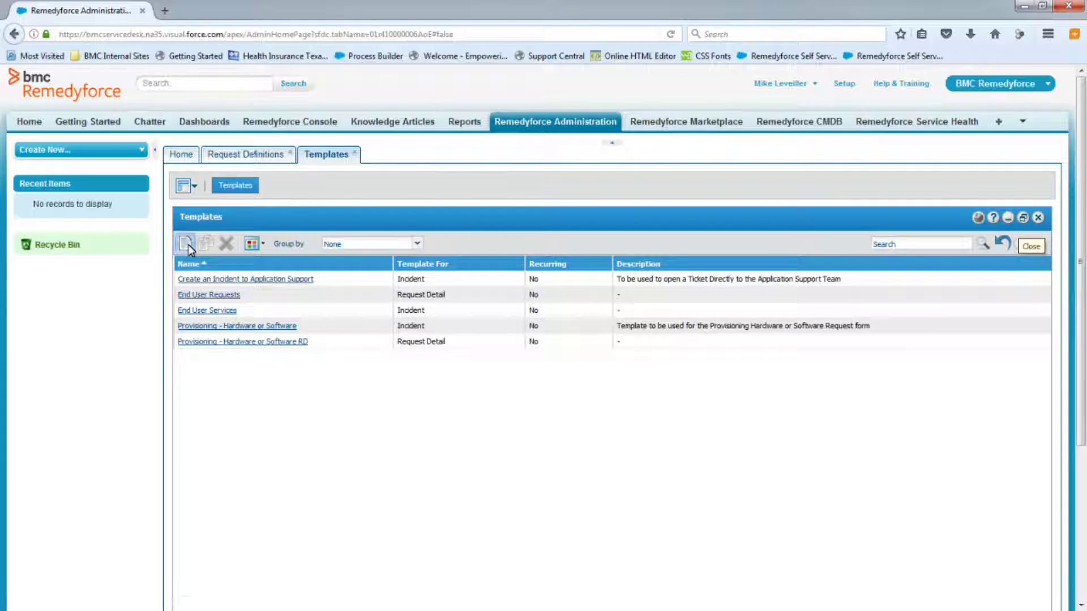
click(186, 244)
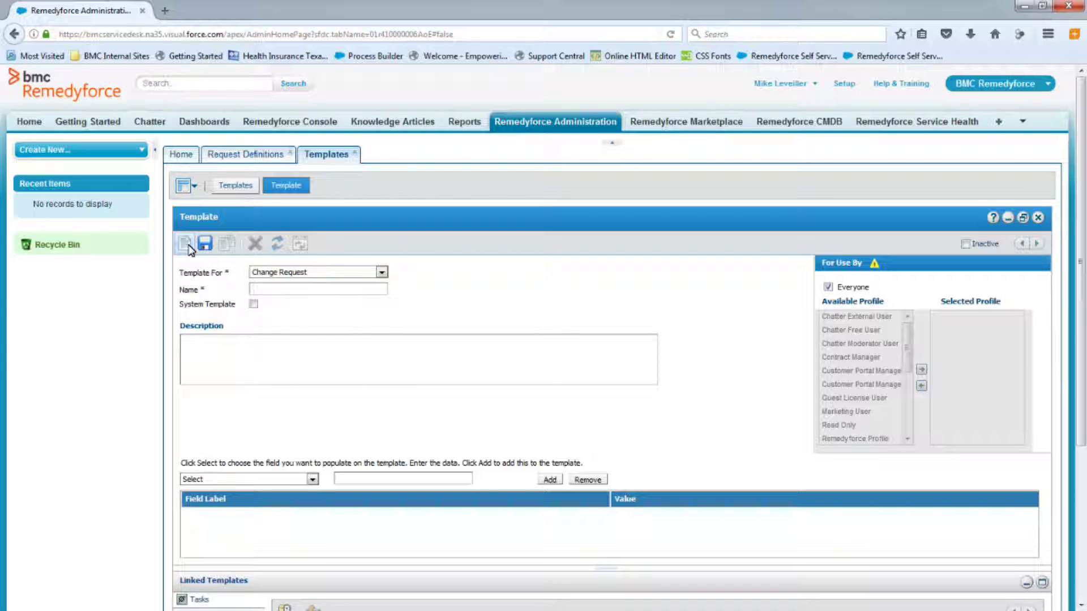
- Make it a system Task template named 'Provisioning - Hardware - Task' with its form-usage description
click(382, 272)
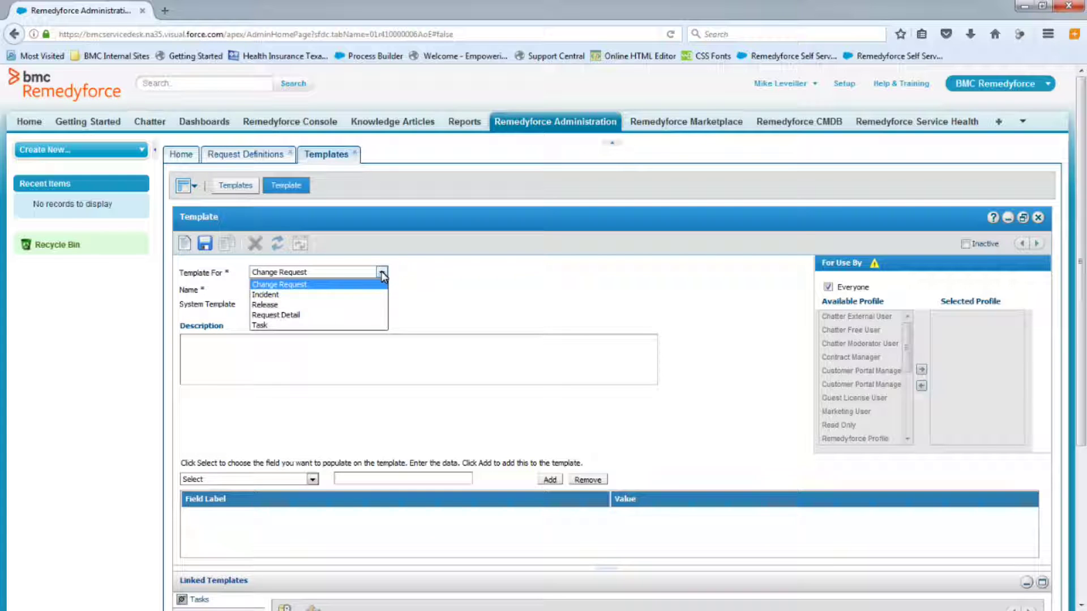
click(281, 327)
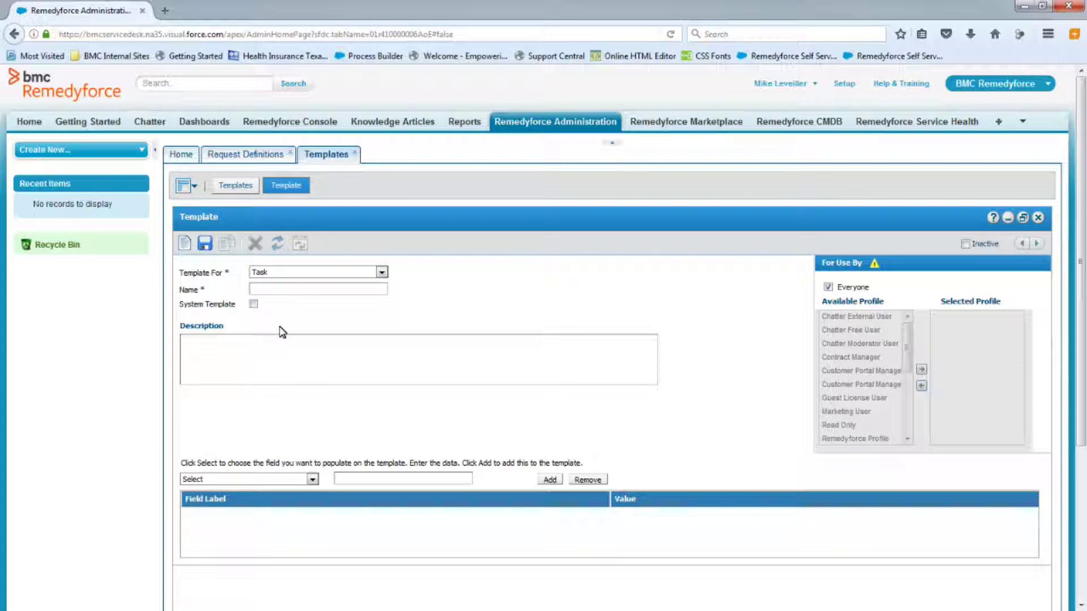
click(352, 292)
text(Provisioning - Hardware - Task)
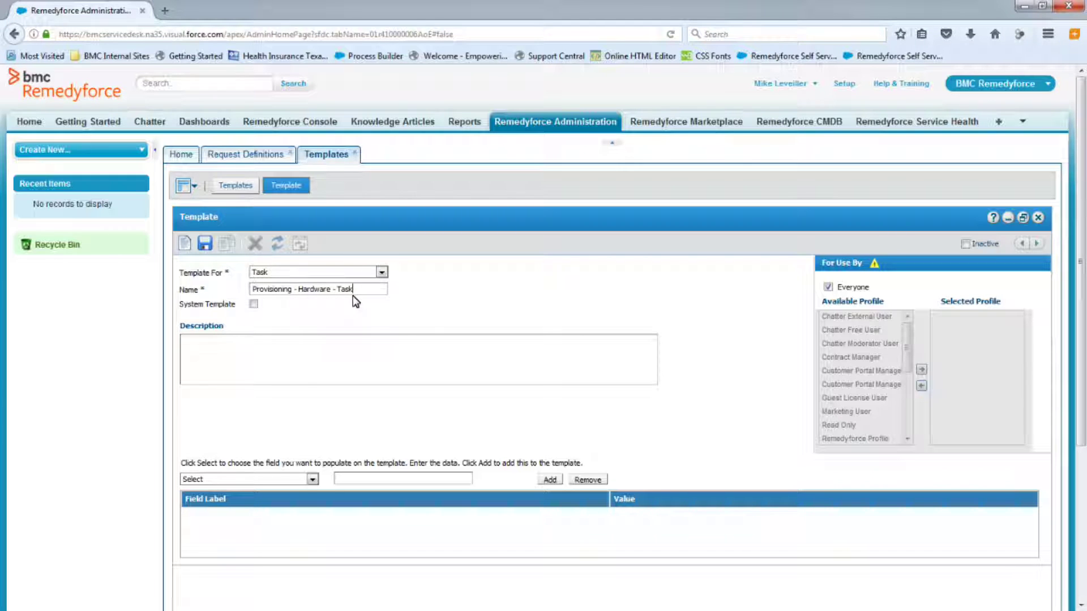
click(254, 304)
click(233, 351)
text(Template to be used for the "Provisioning Hardware or Software Request" form)
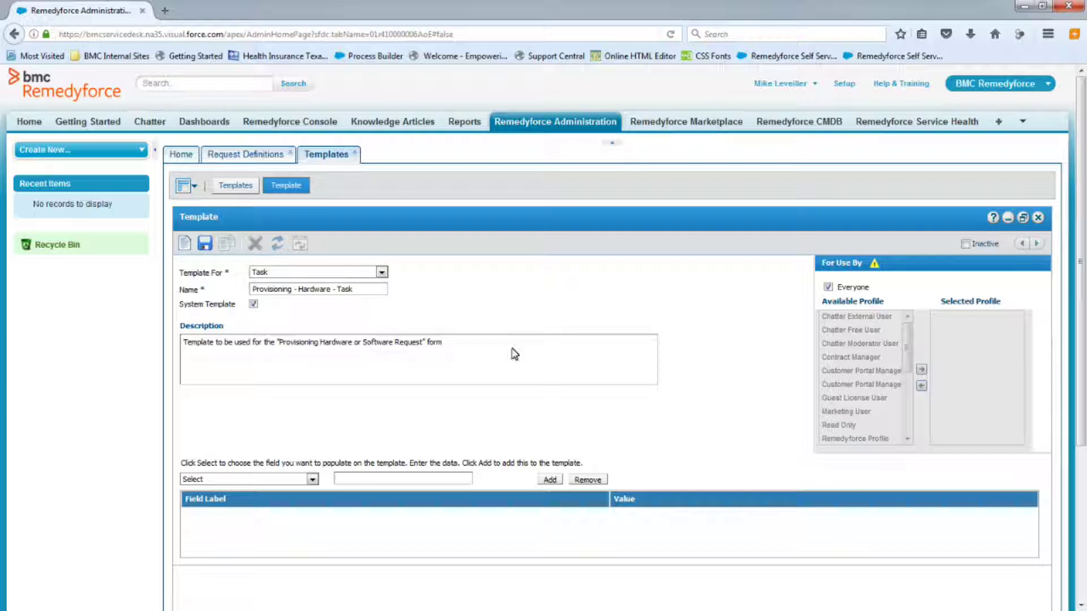
scroll(743, 382, down, 2)
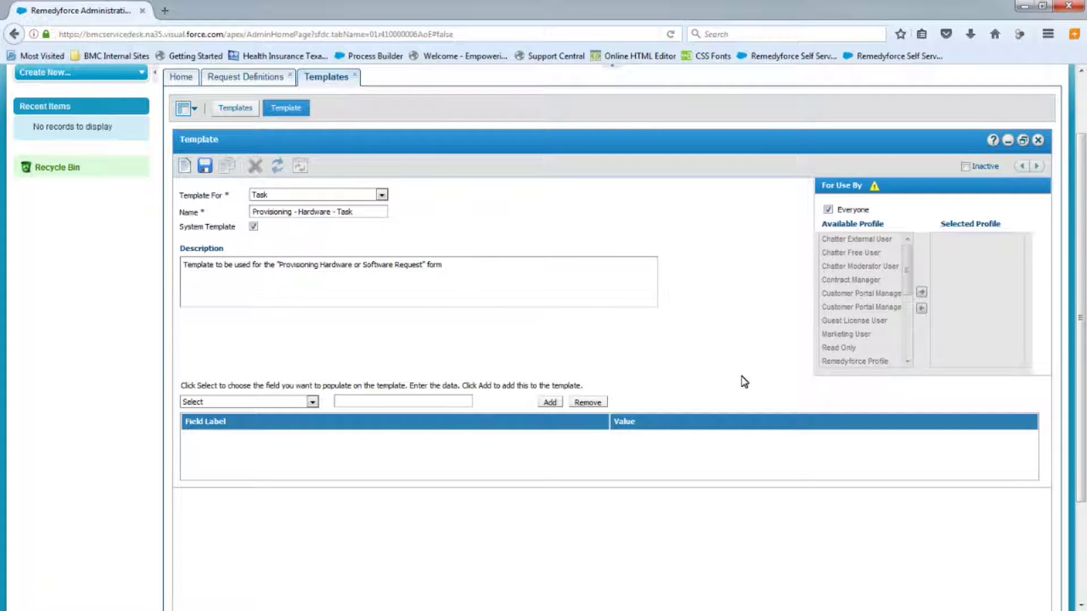
- Have the template set Owner ID to the Provisioning queue
click(311, 402)
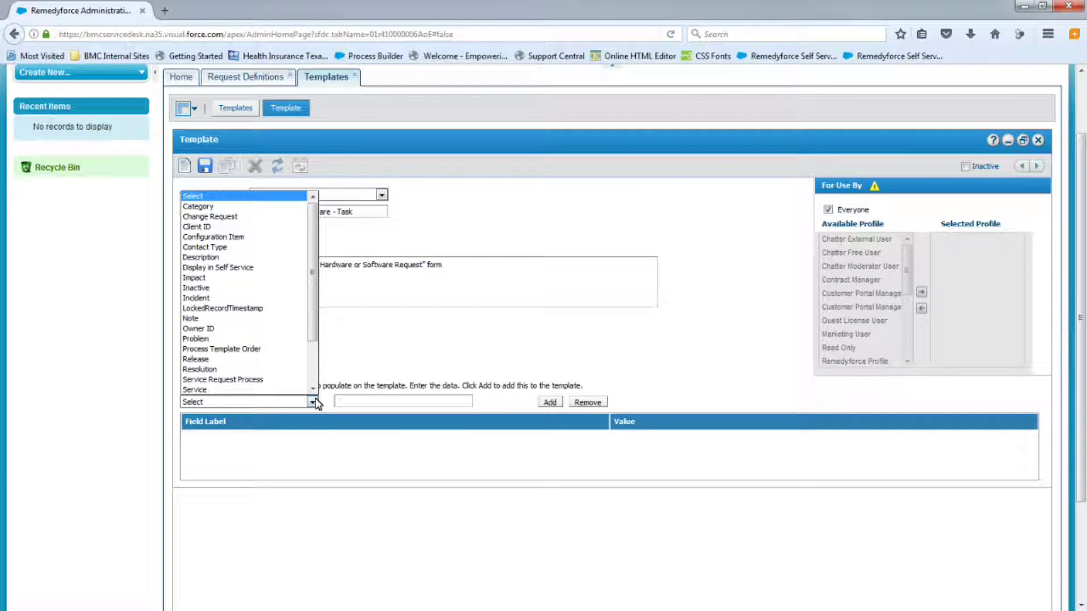
scroll(318, 331, down, 2)
scroll(318, 329, up, 2)
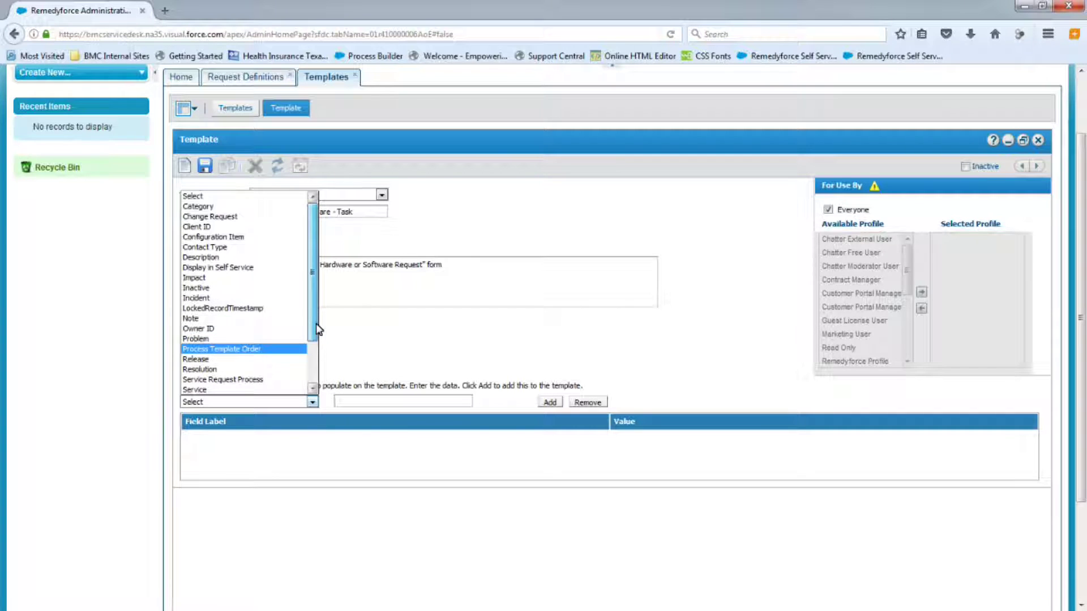
click(199, 329)
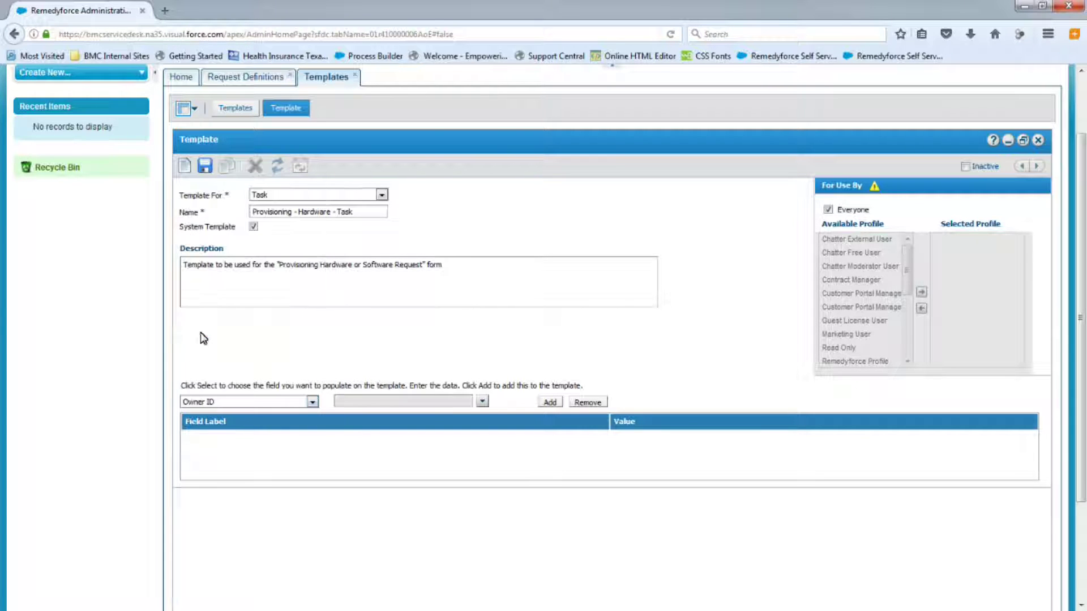
click(482, 402)
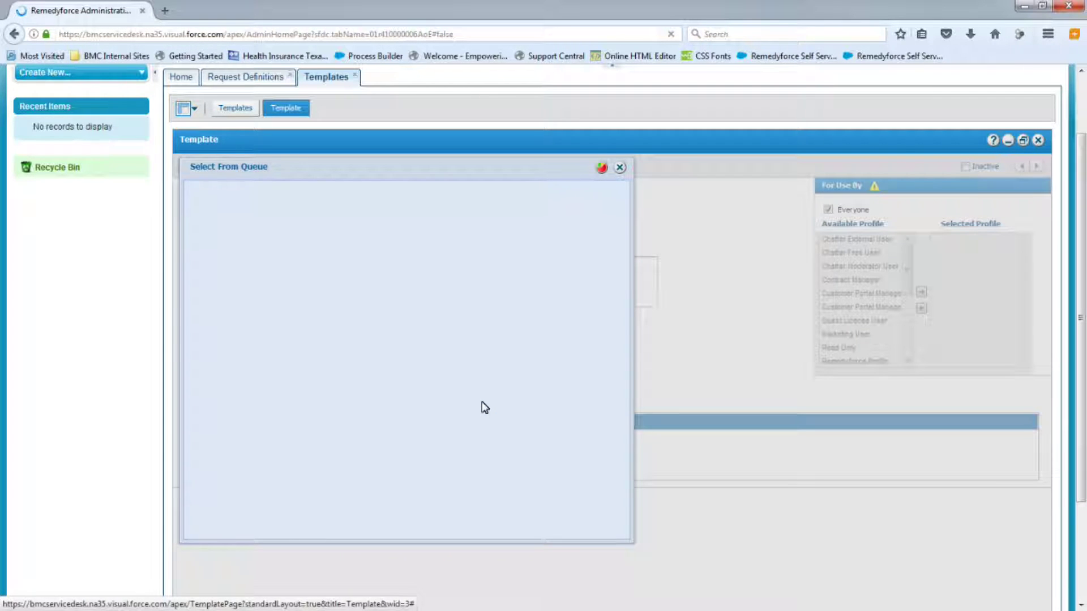
click(209, 276)
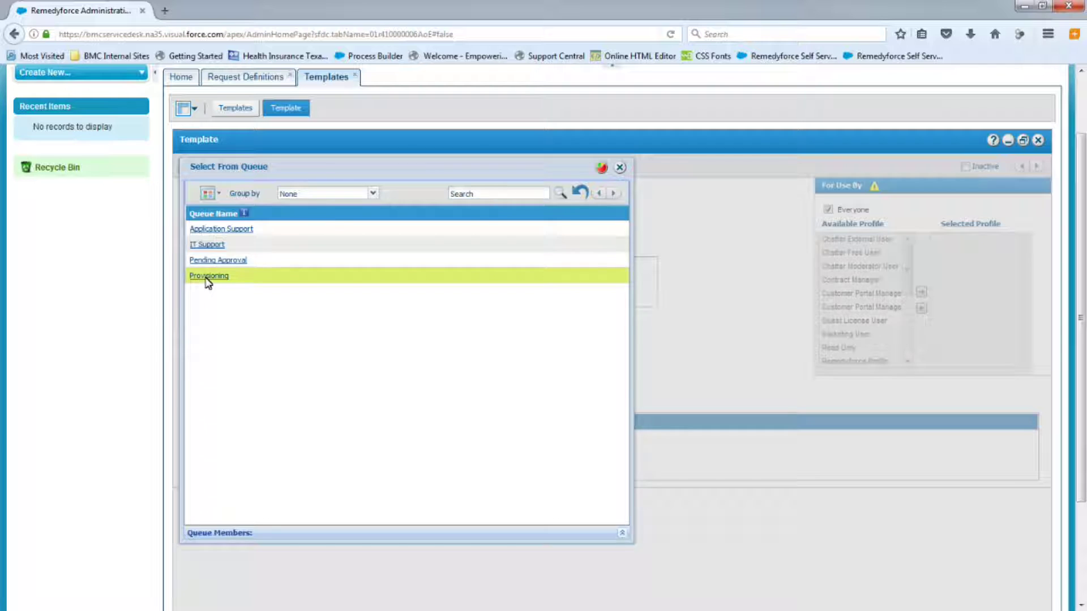
click(548, 403)
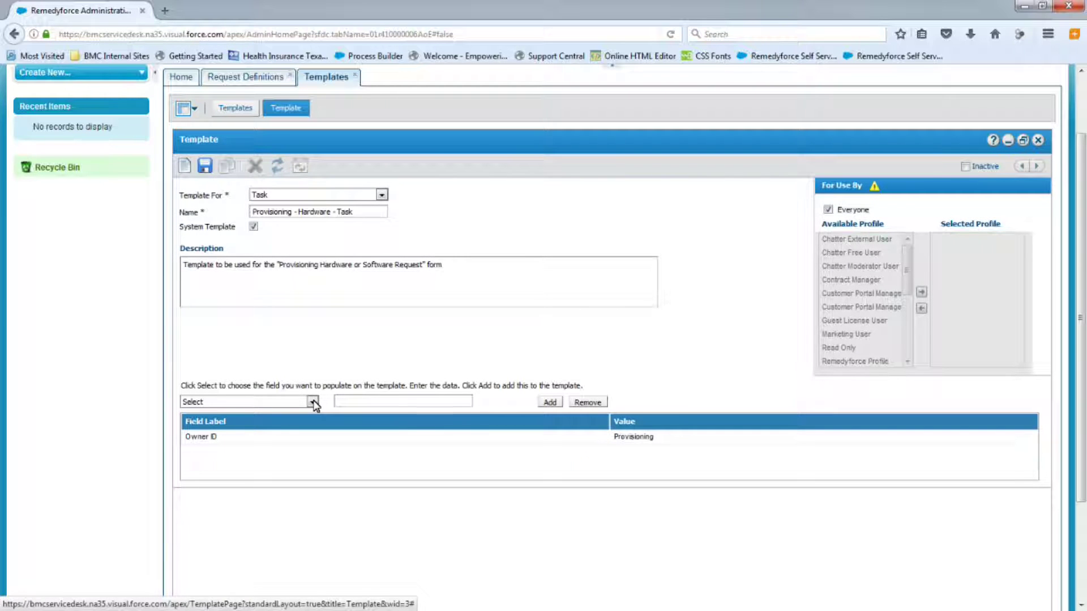
- Add Impact LOW and Urgency LOW to the template's preset fields
click(313, 402)
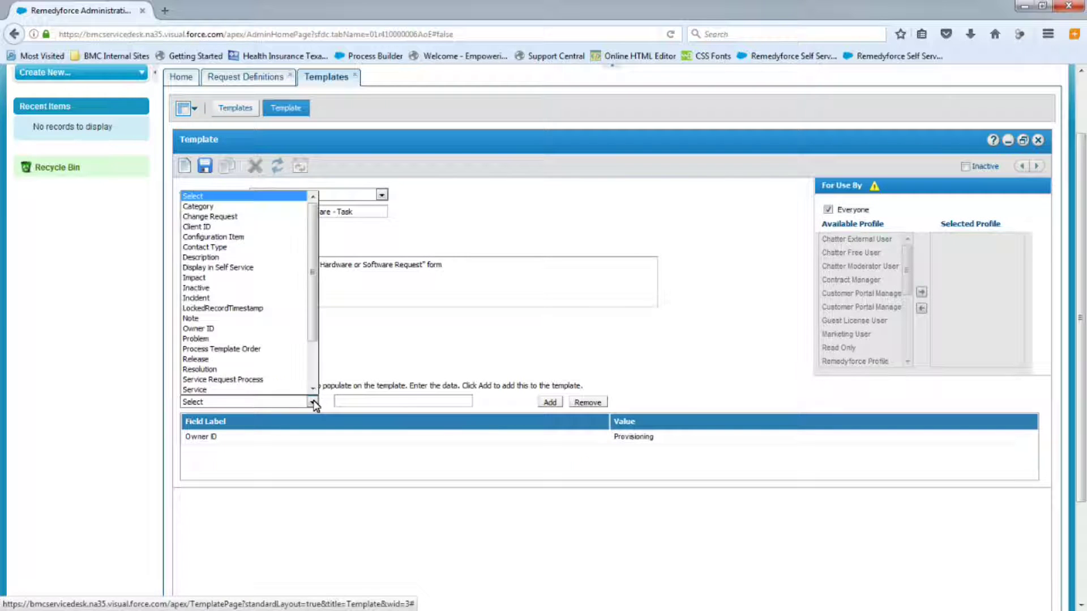
click(225, 289)
click(483, 402)
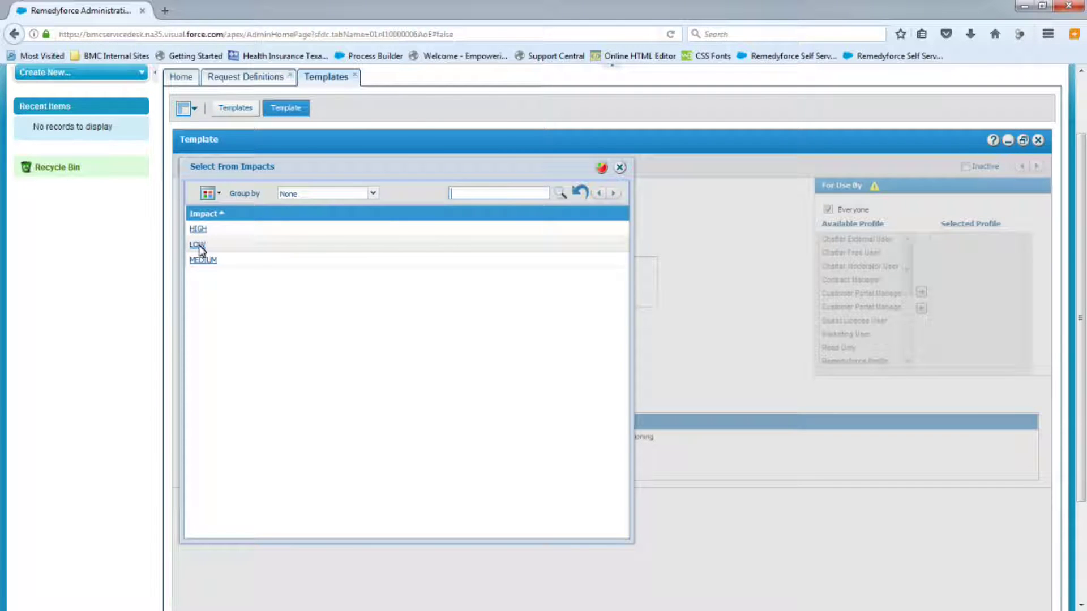
double_click(192, 243)
click(549, 403)
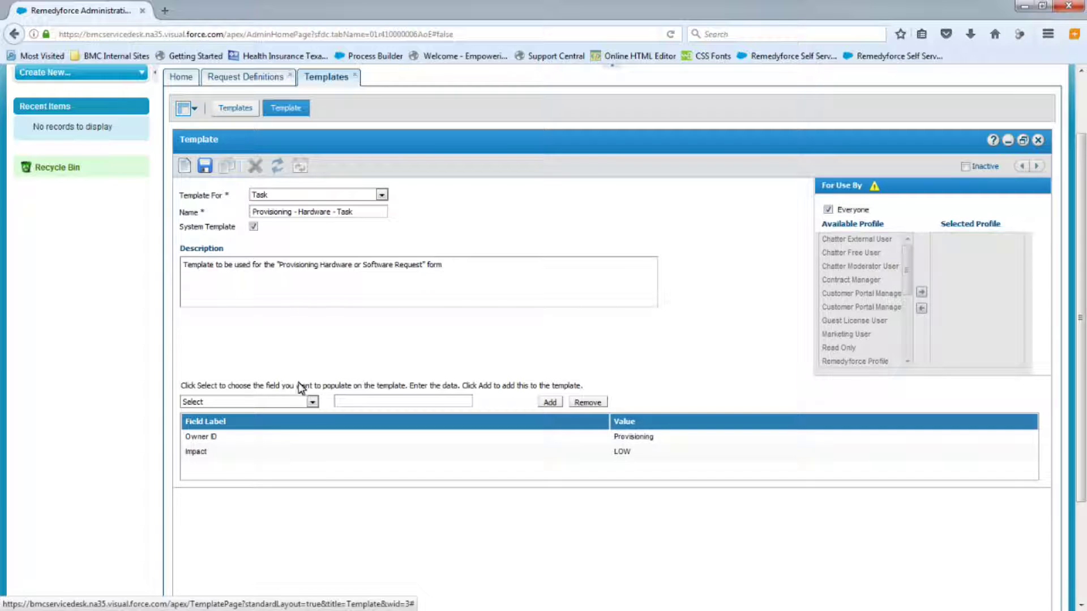
click(312, 402)
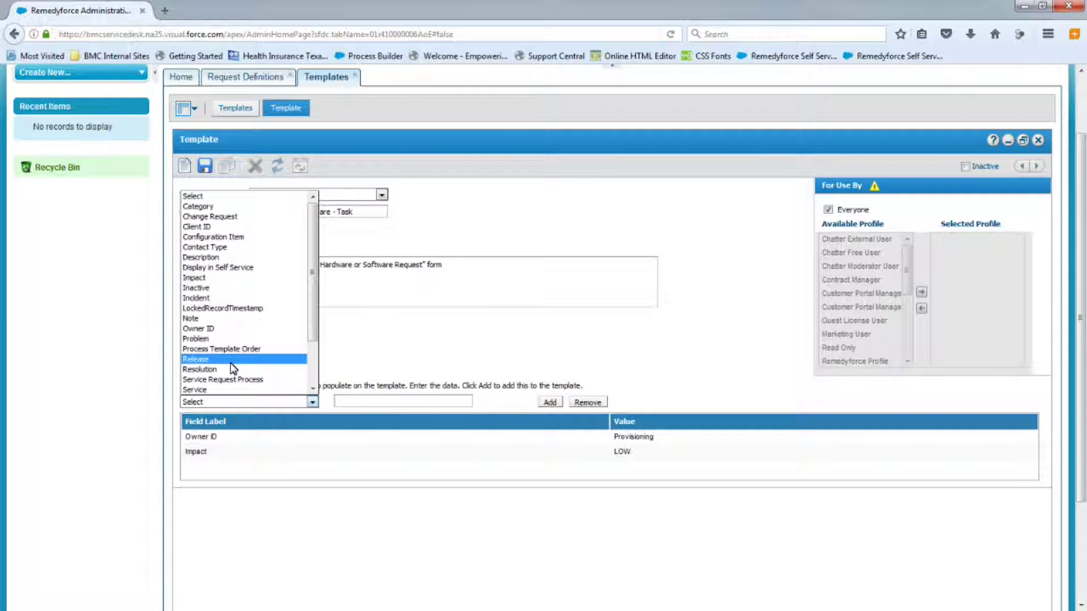
scroll(232, 369, down, 2)
click(218, 383)
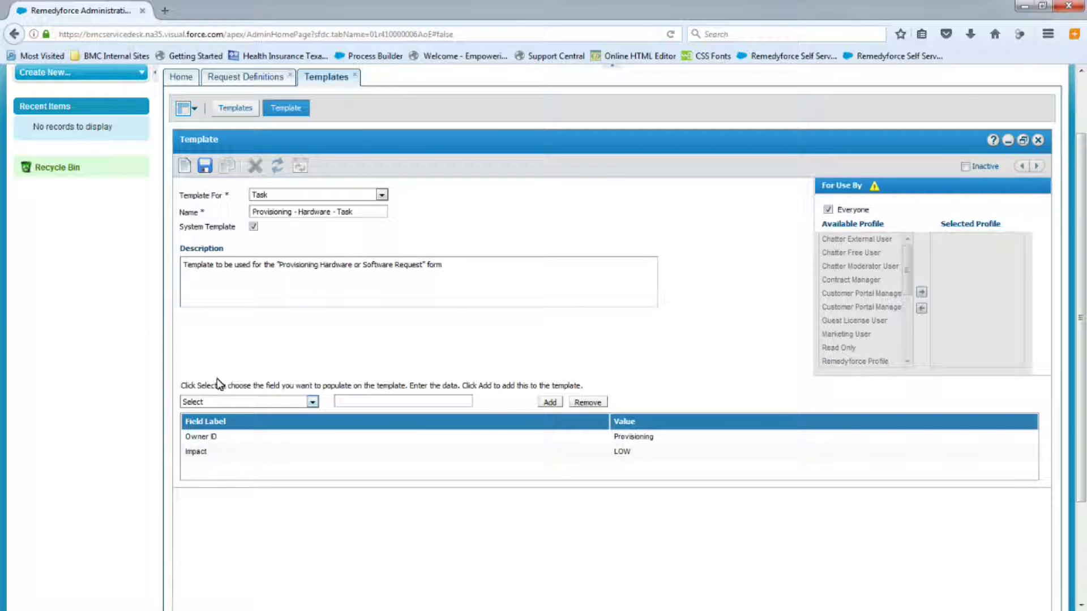
click(482, 402)
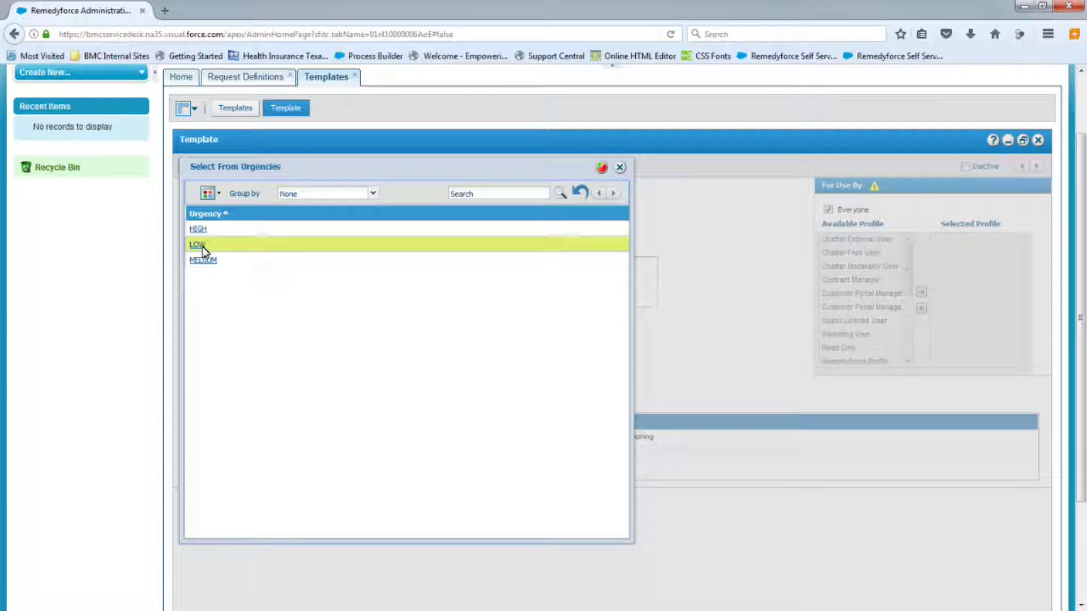
click(197, 244)
click(549, 402)
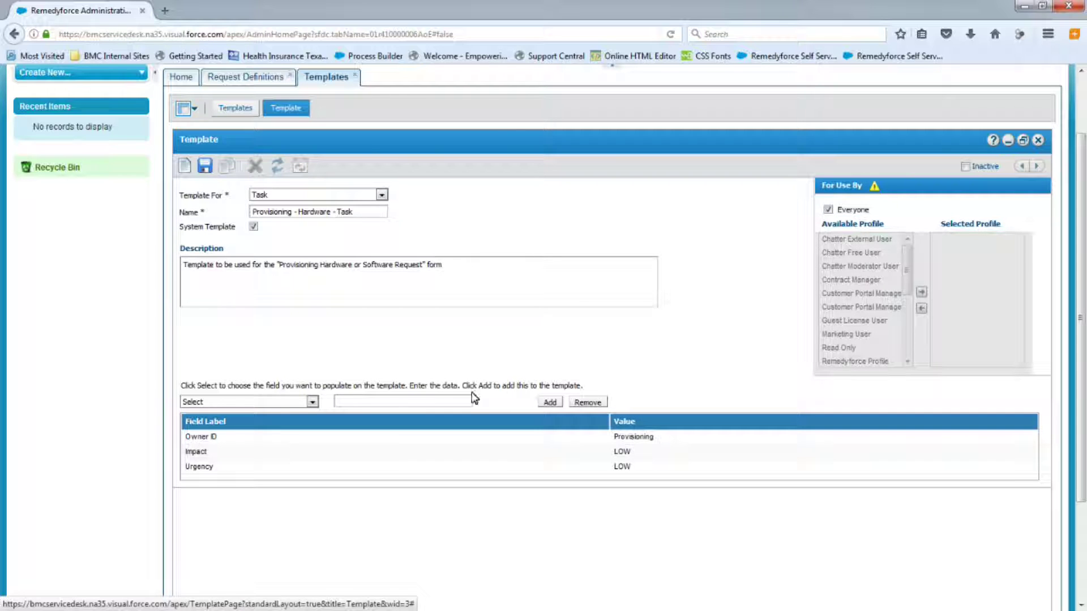
- Set the template's Category field to Hardware, found by searching 'hard' in the lookup
click(298, 402)
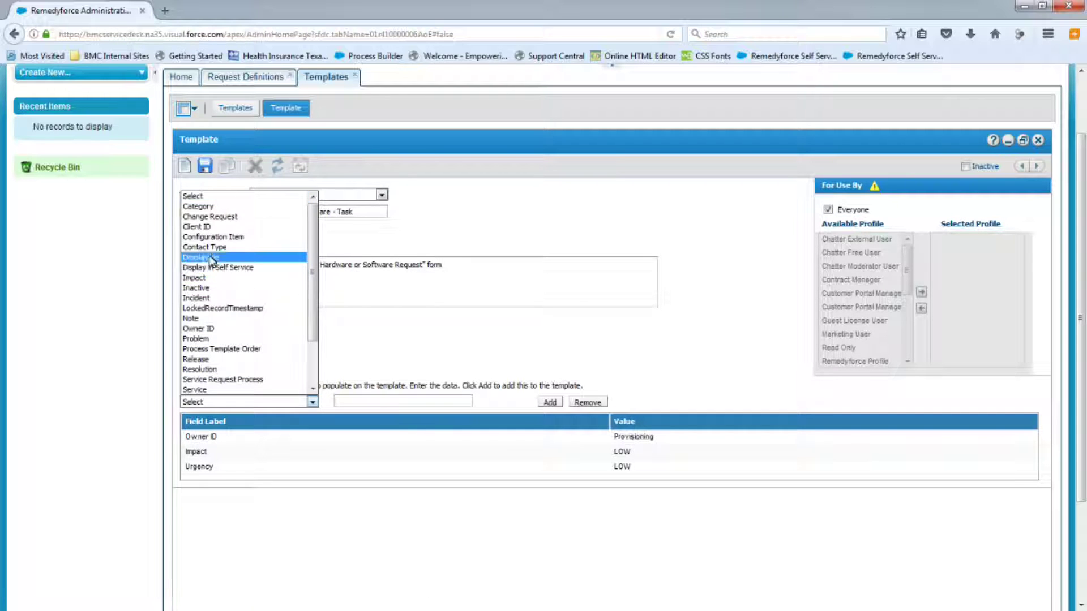
click(207, 207)
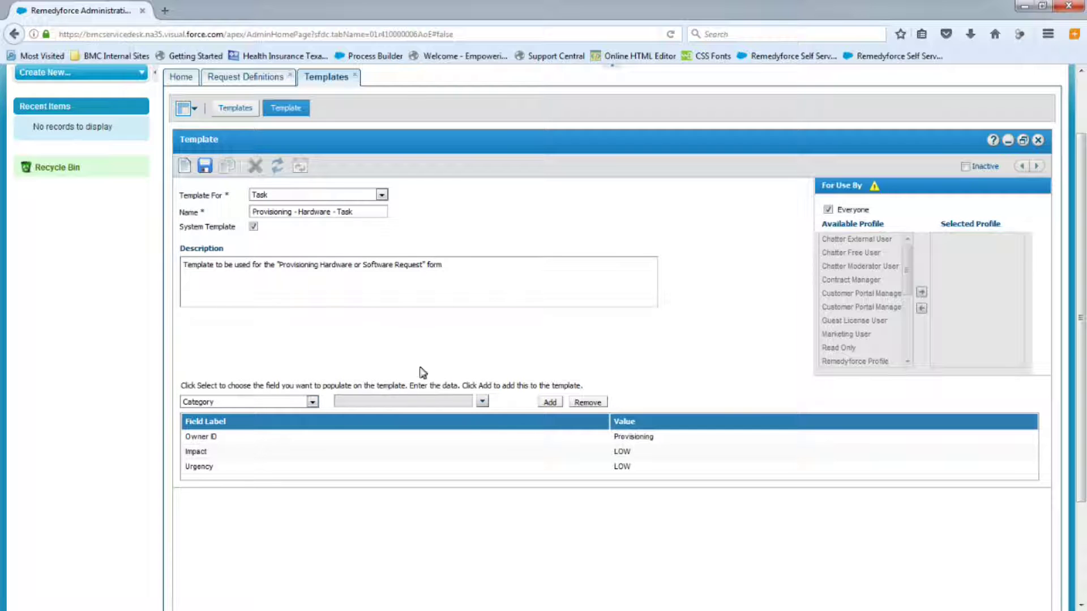
click(483, 401)
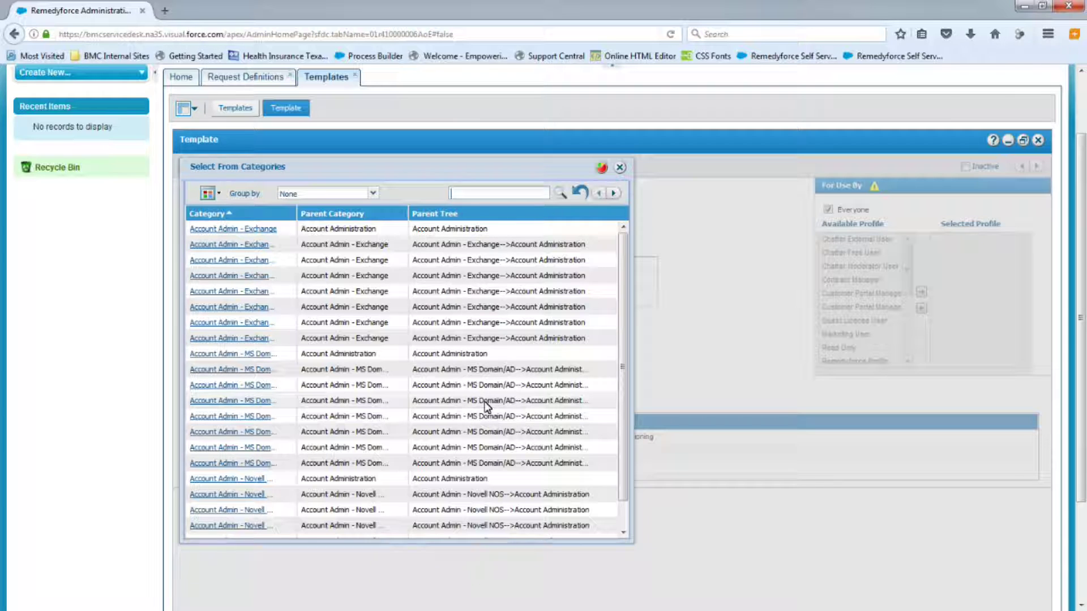
text(hard)
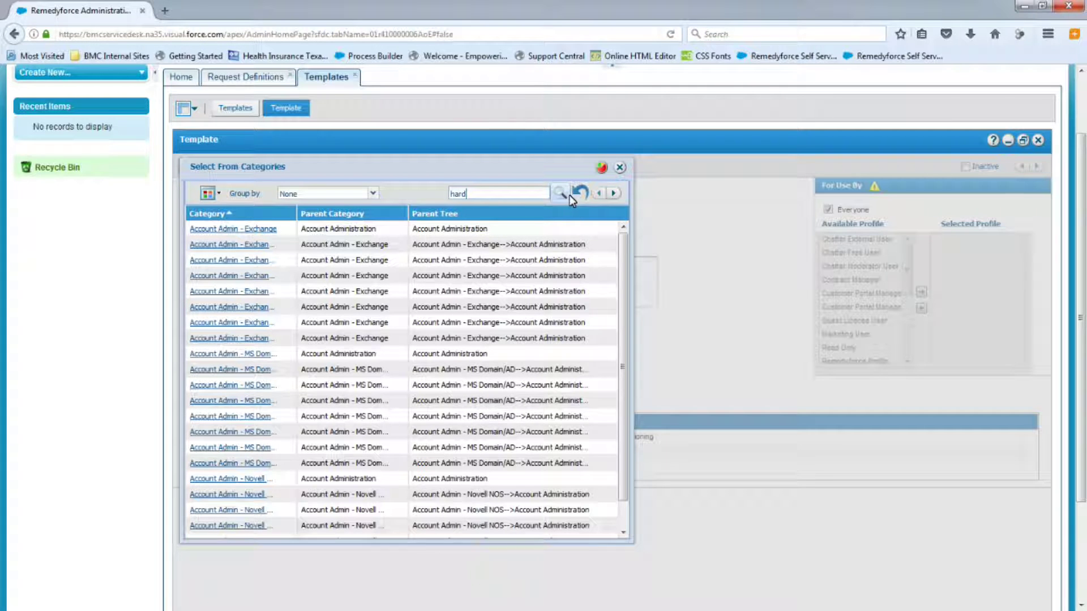
click(559, 194)
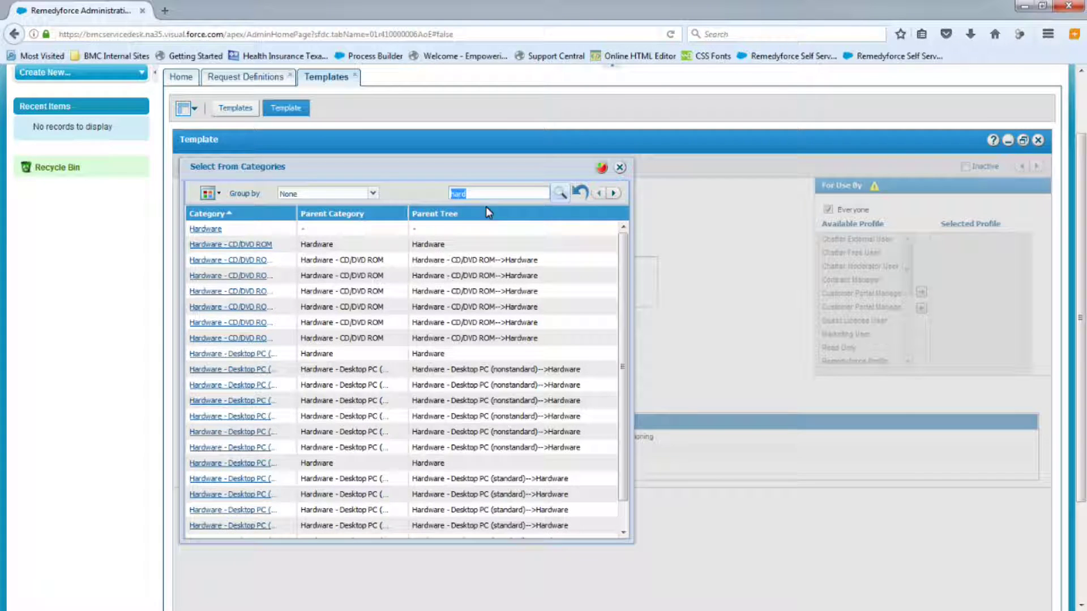
click(213, 230)
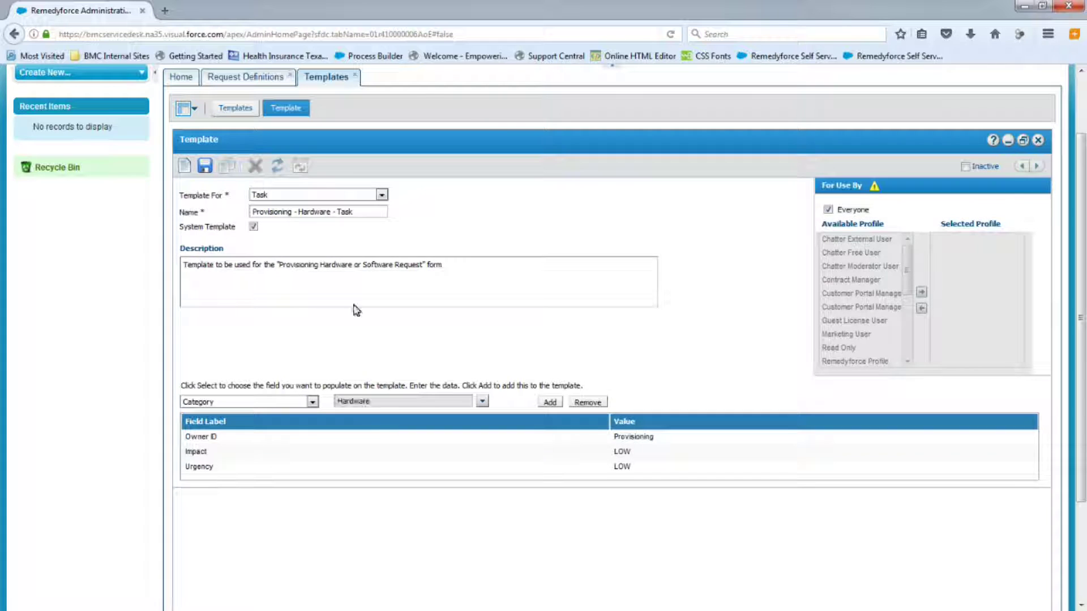
click(549, 403)
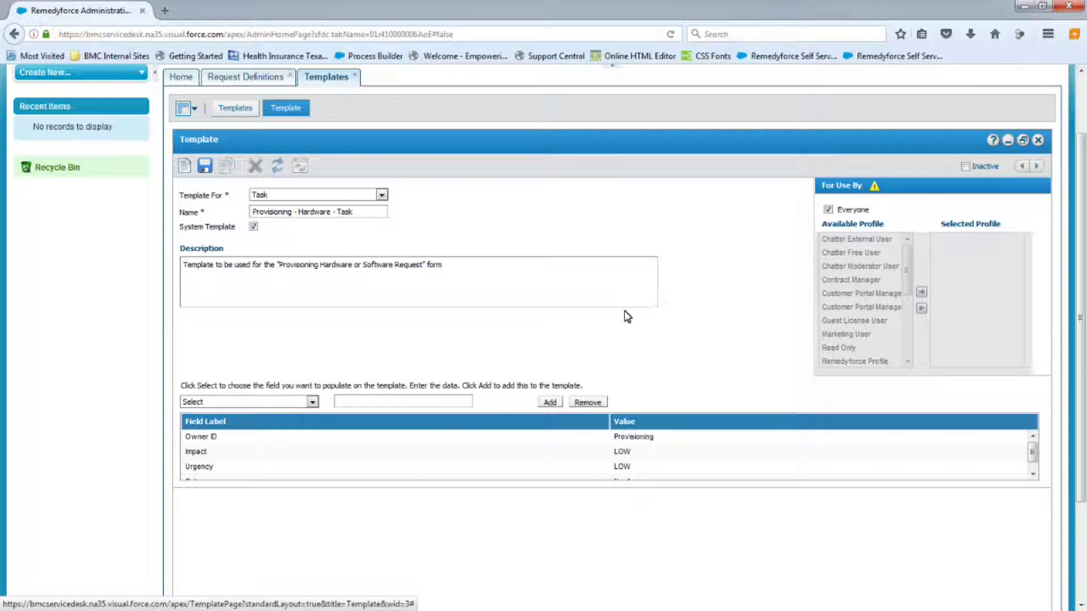
click(313, 402)
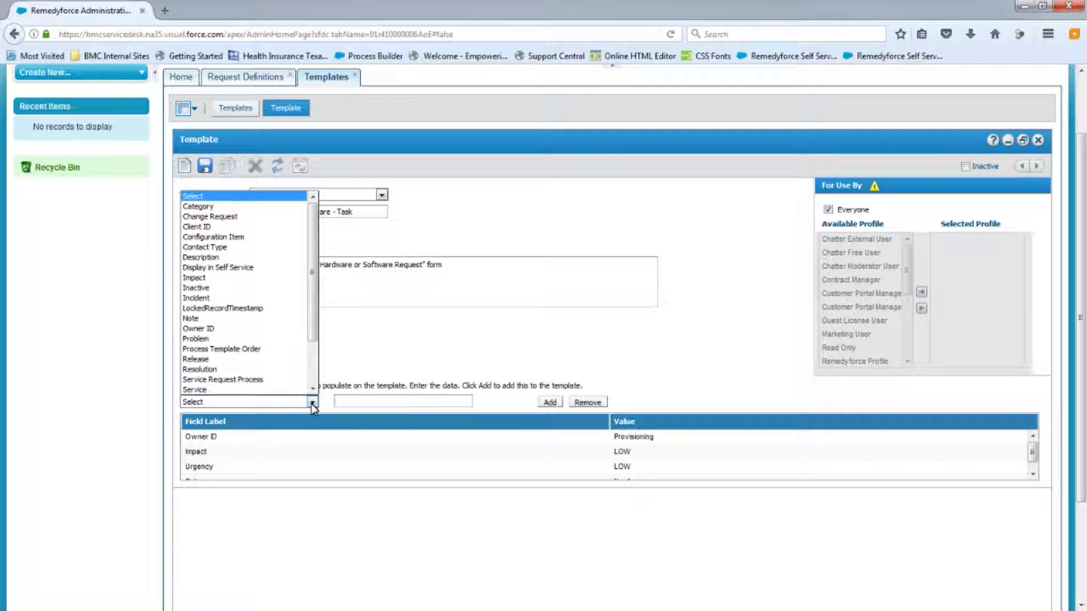
click(204, 260)
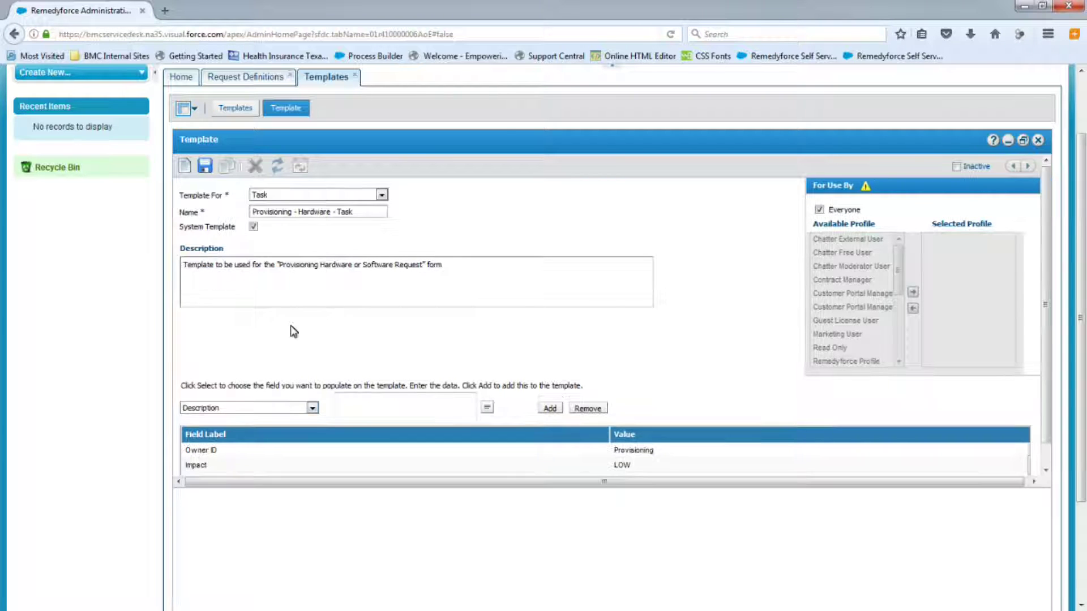
- Add the pasted step-by-step task instructions as the Description and save the Provisioning - Hardware - Task template
click(487, 408)
text(Step 1 - Update Status to Accepted Step 2 - Verify if we have the Hardware in stock Step 3 - a) if no, update Status to "In Work" and order the device. Enter the PO# in the appropriate field on the Task record. Once the device has been received, update status to Completed. b) if yes, update Status to "Completed".)
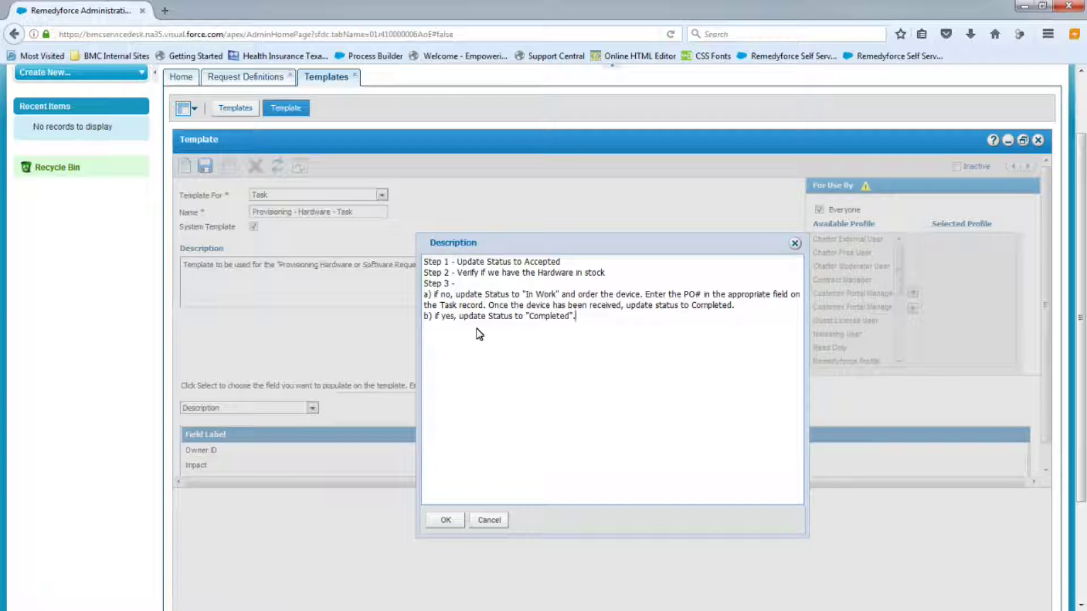
click(447, 522)
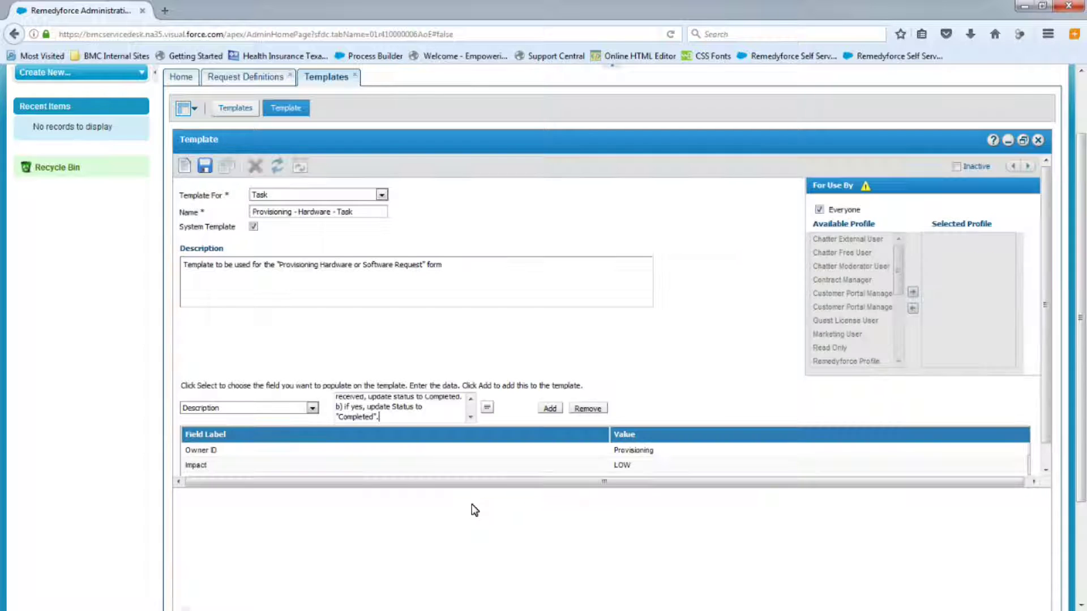
click(549, 409)
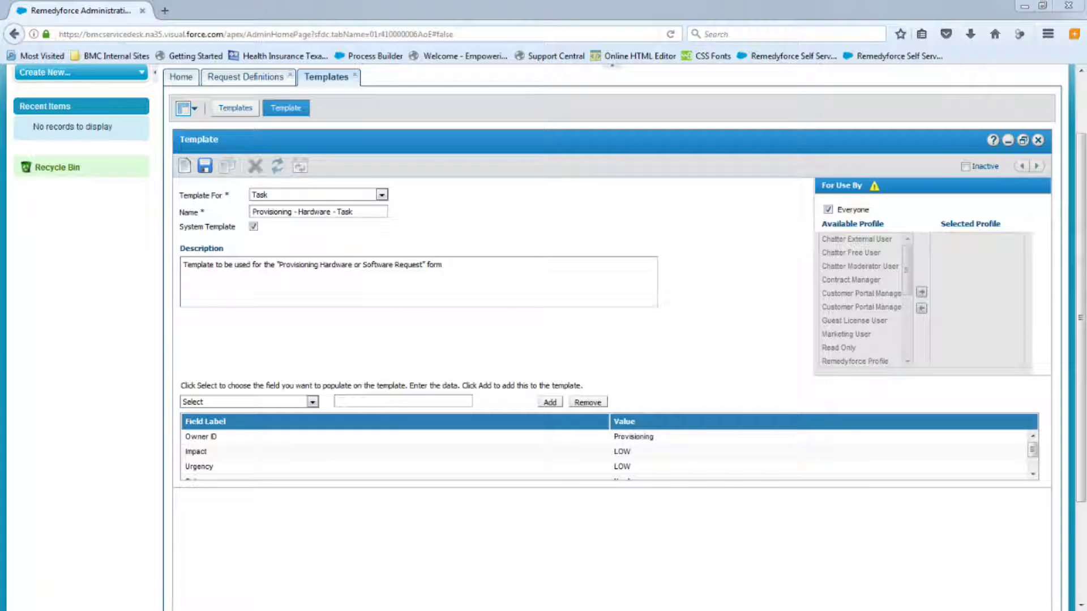
click(205, 166)
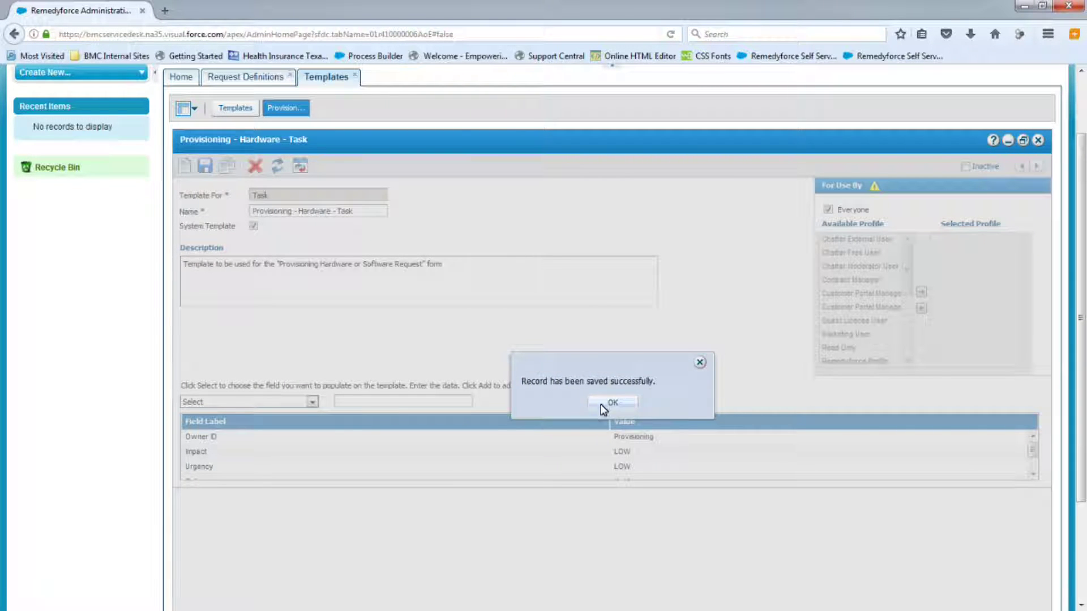
click(607, 404)
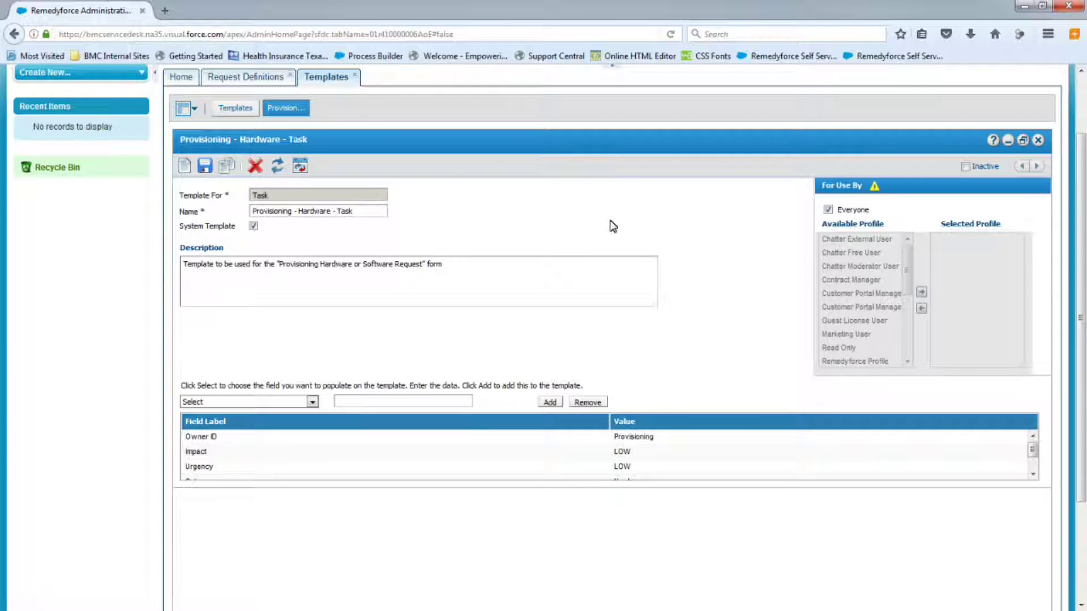
- Clone the template as 'Provisioning - Software - Task' with Category changed to Software
click(226, 166)
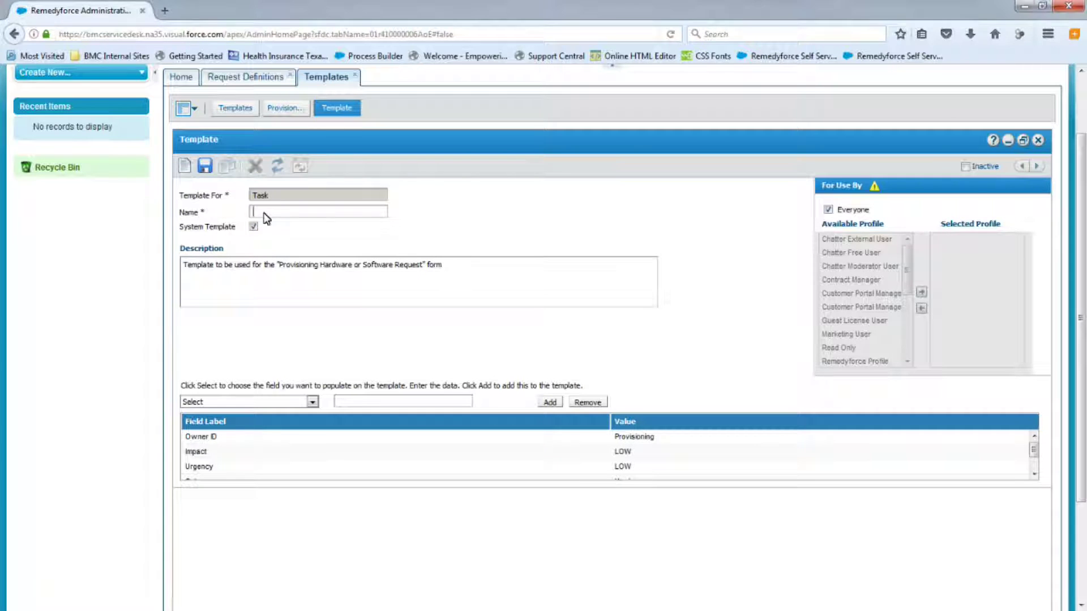
text(Provisioning - Software - Task)
scroll(569, 457, down, 1)
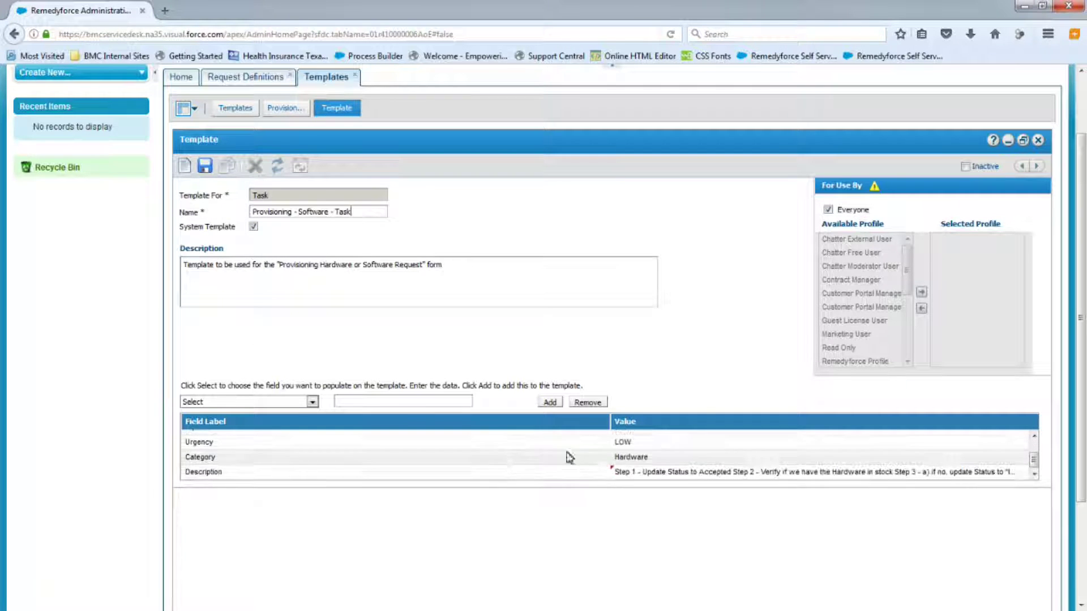
click(569, 457)
click(478, 401)
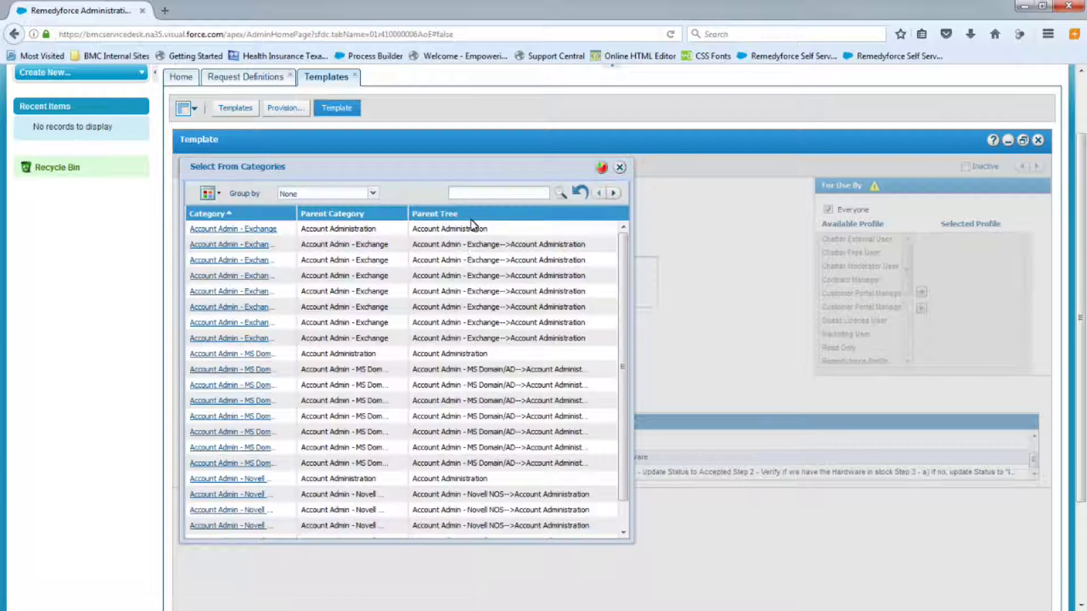
text(soft)
click(561, 191)
click(202, 229)
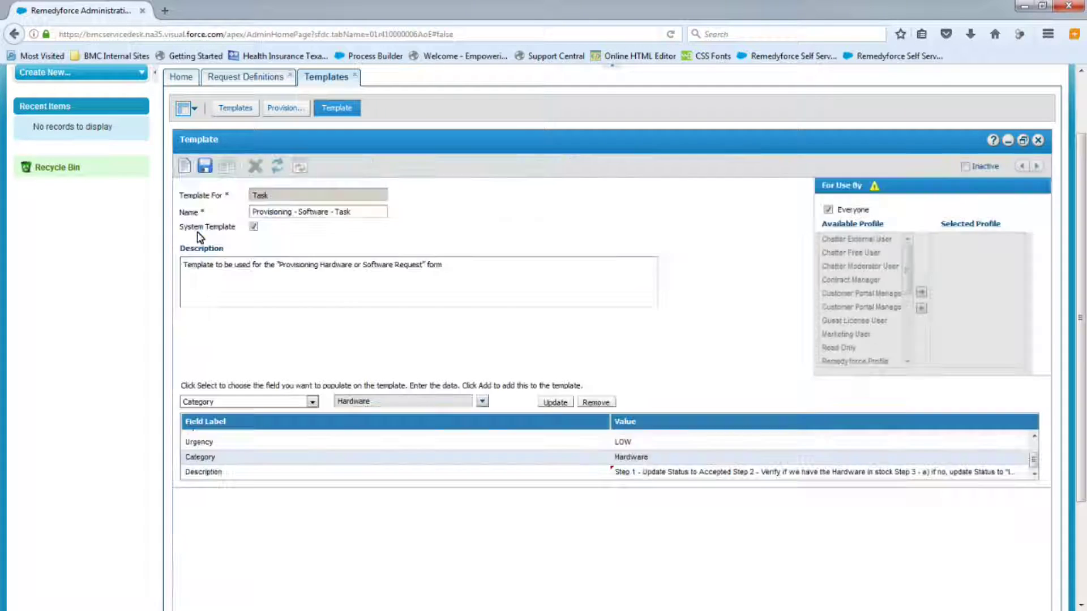
click(555, 402)
- Replace the copy's Description with software-worded step instructions
scroll(589, 464, down, 1)
click(589, 472)
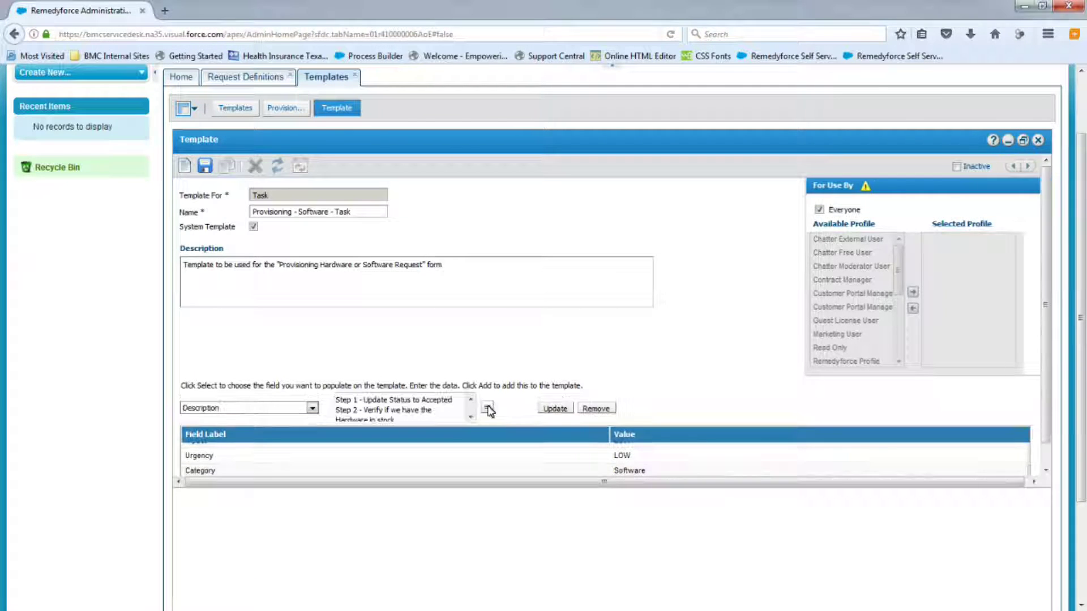
click(487, 408)
key(ctrl+a)
key(ctrl+v)
click(447, 519)
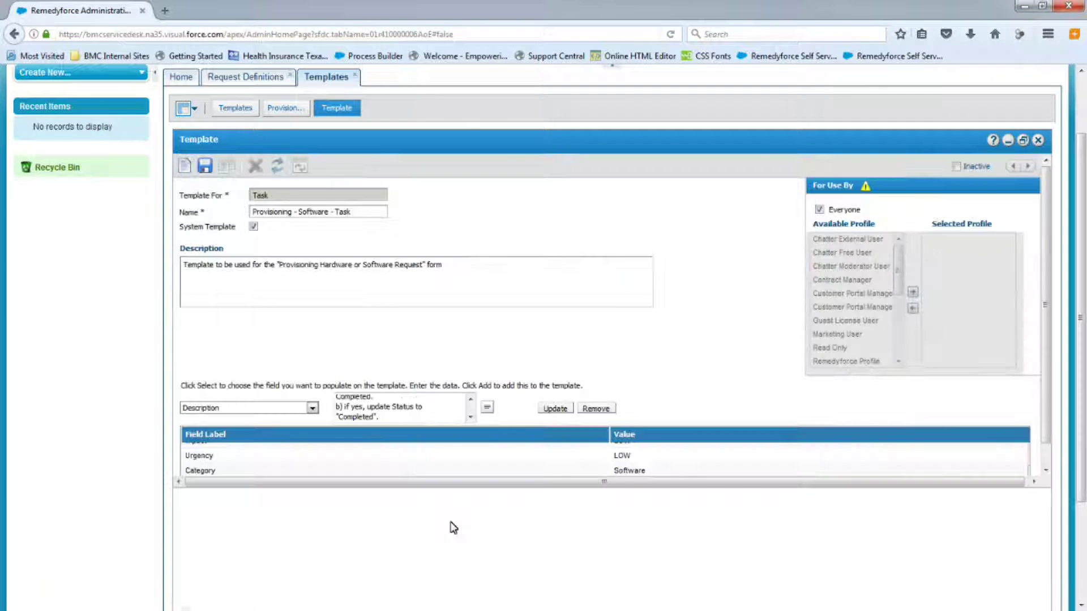
click(555, 408)
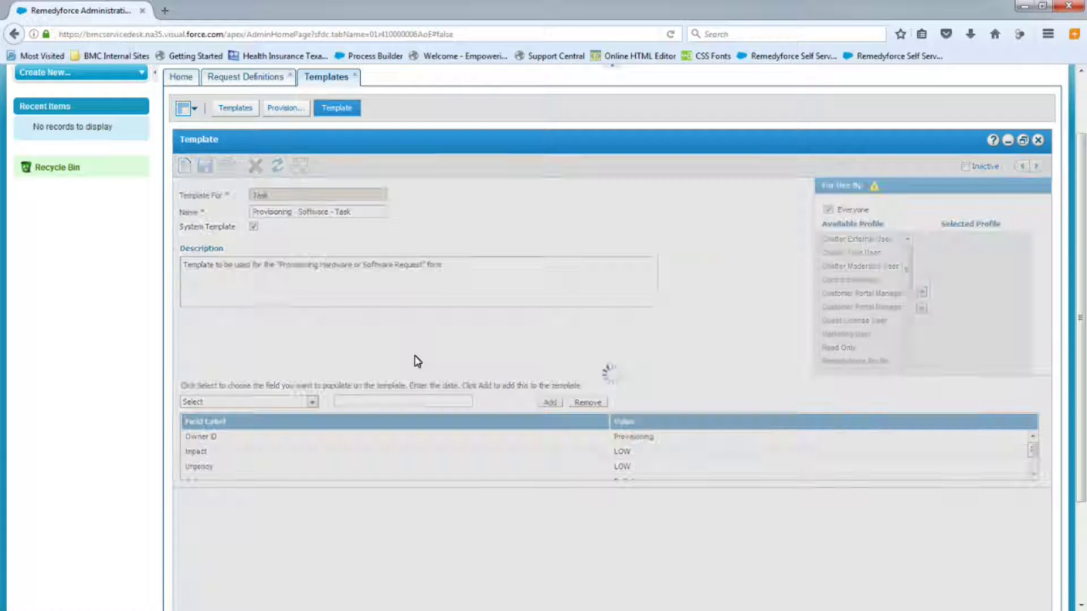
click(604, 406)
click(280, 111)
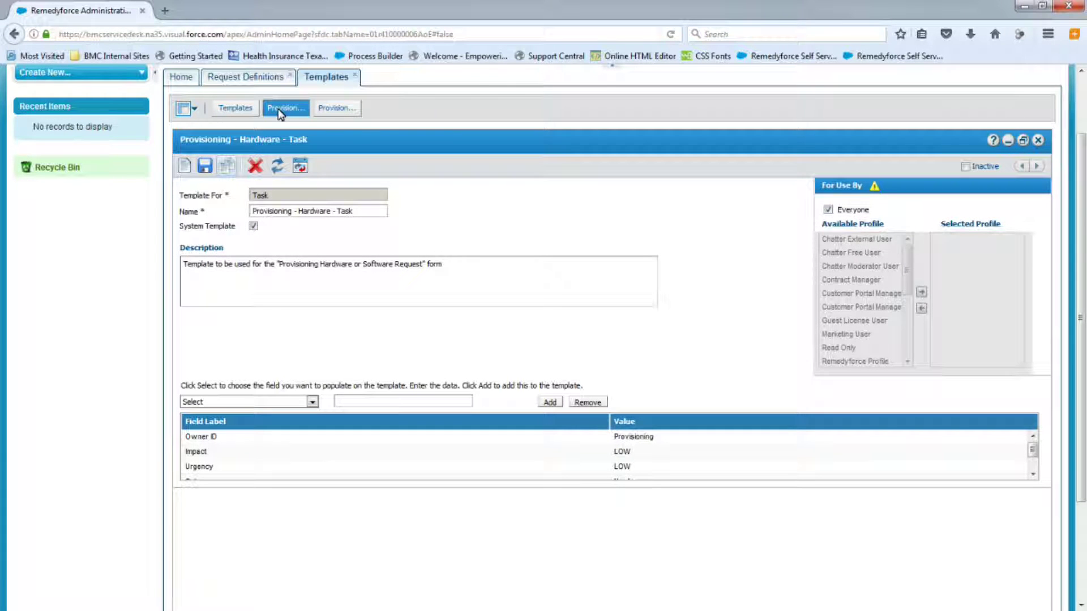
- Clone Provisioning - Hardware - Task as 'IT Support - Hardware - Task' with Owner ID set to IT Support
mouse_move(298, 196)
mouse_move(311, 216)
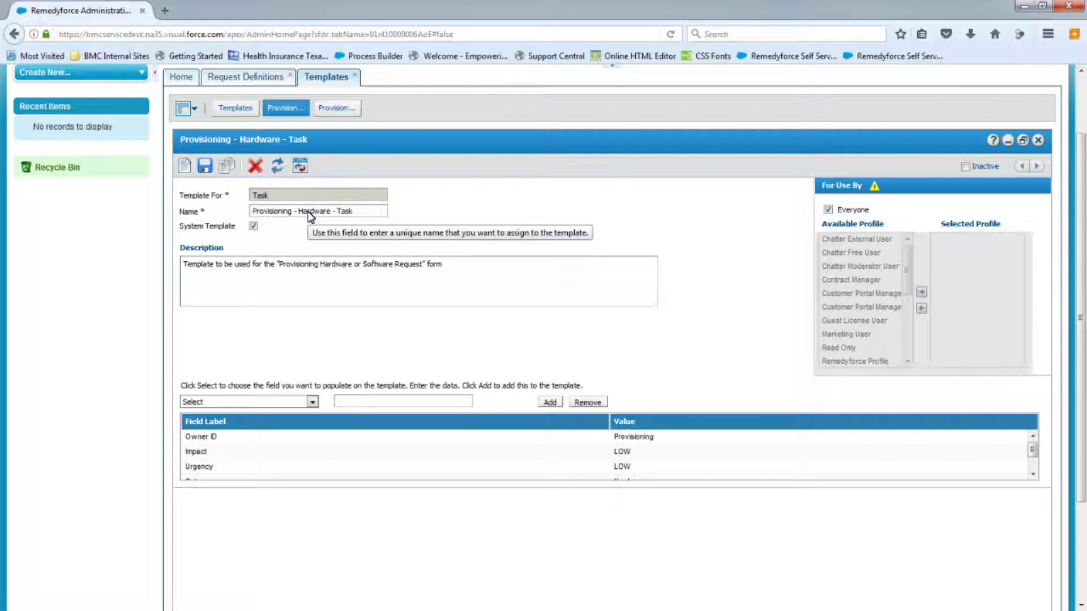
click(226, 165)
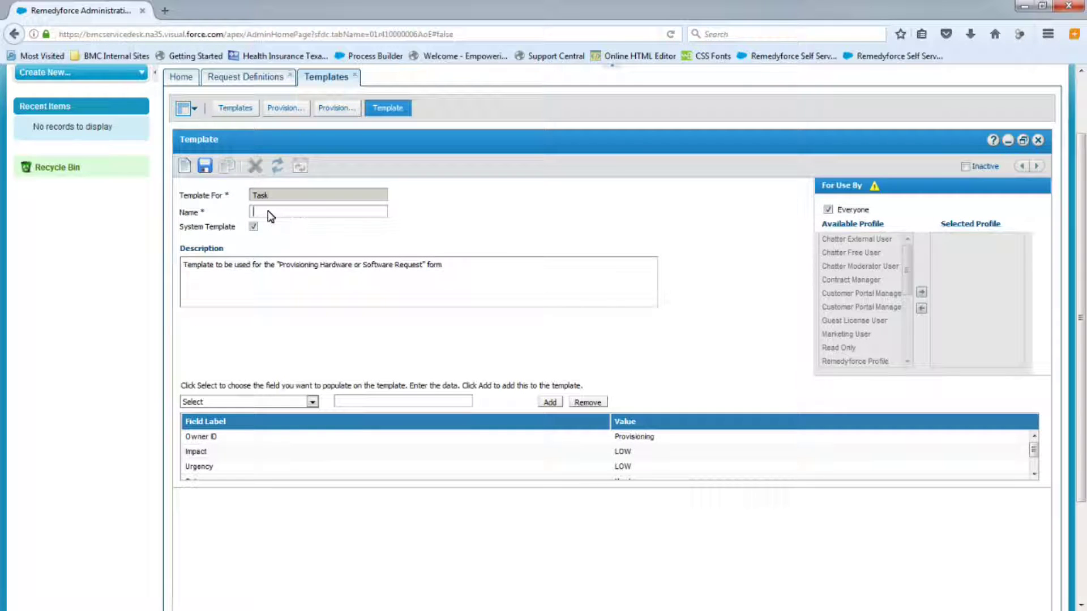
key(ctrl+v)
click(288, 438)
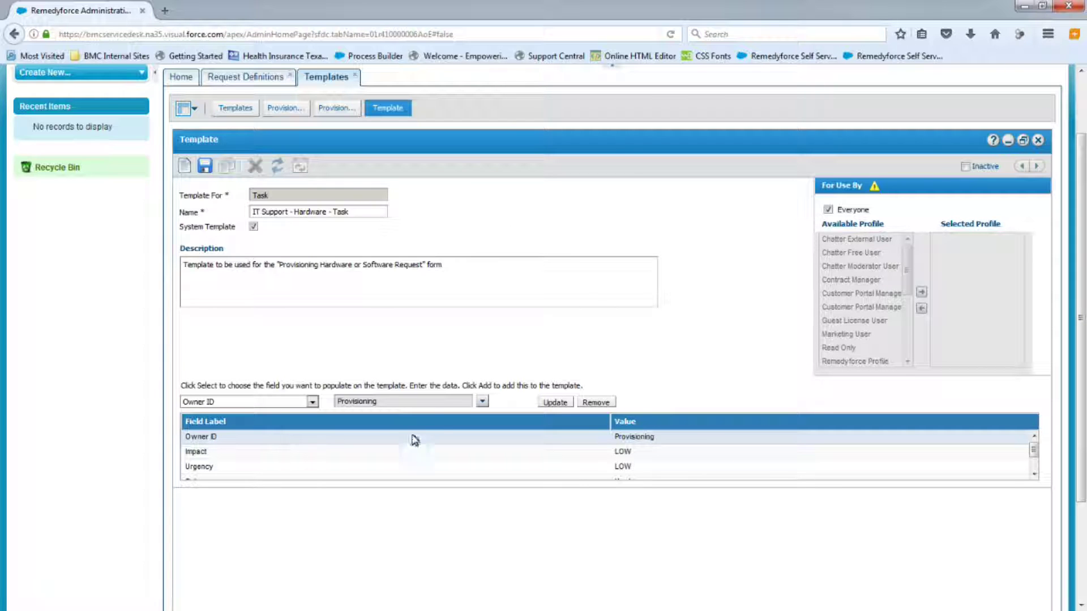
click(482, 402)
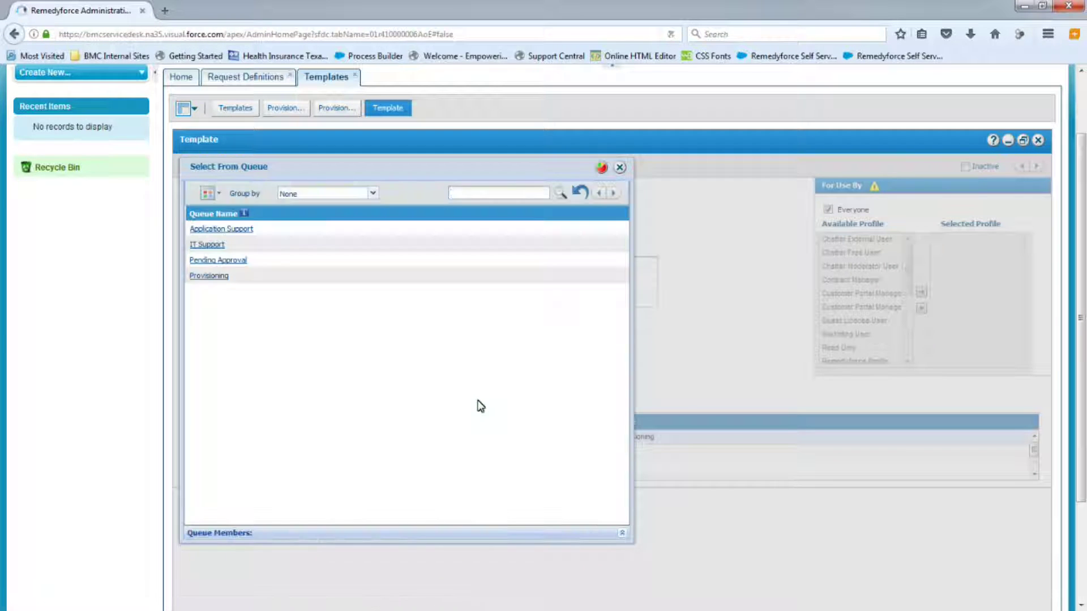
click(216, 245)
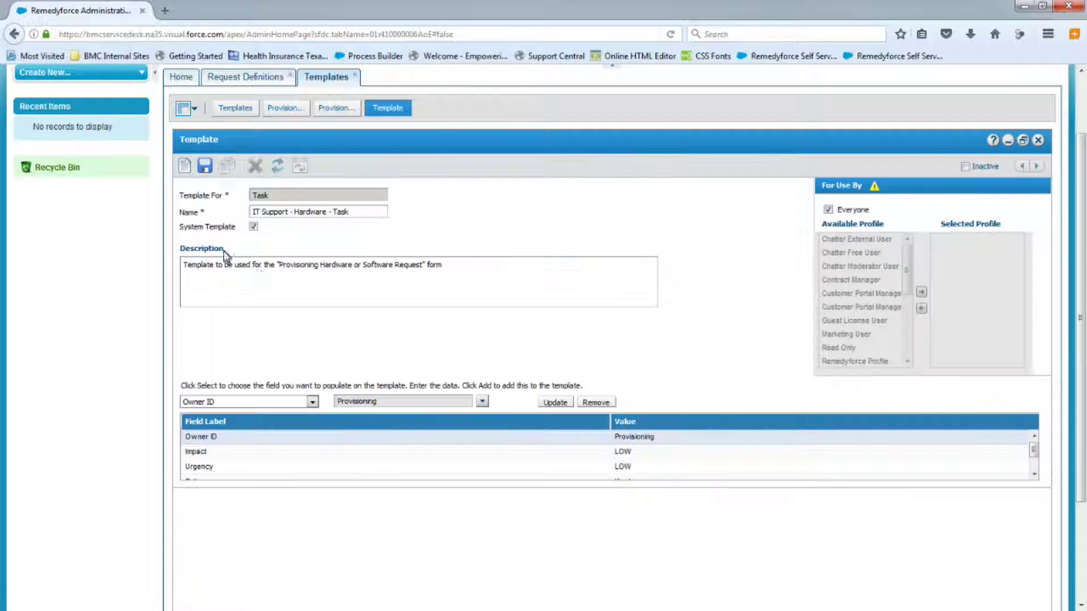
click(552, 402)
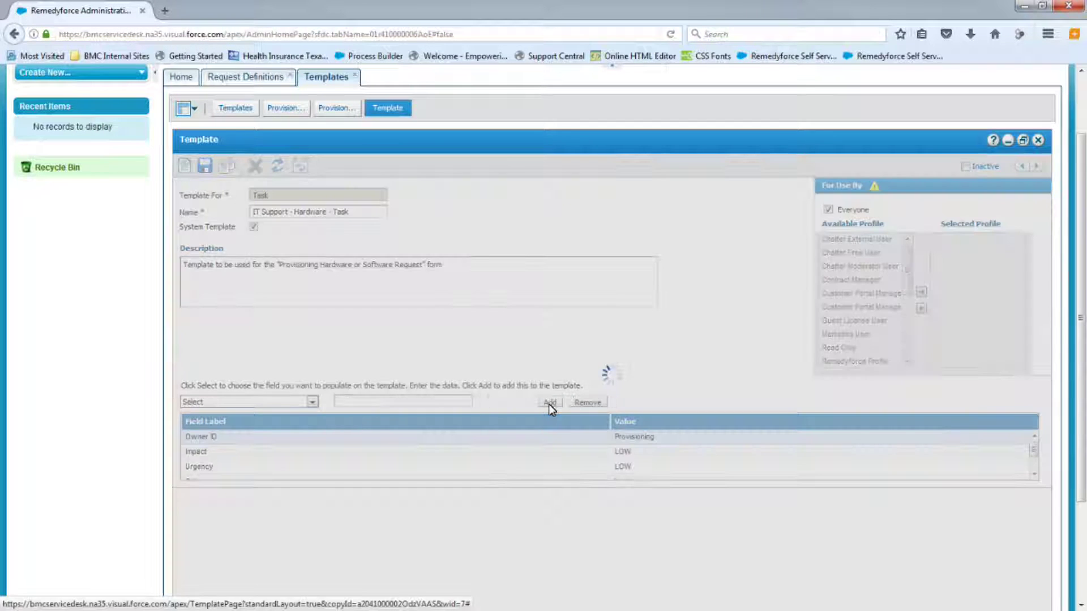
- Replace the Description with the hardware-ready-to-install message and save the IT Support - Hardware - Task template
scroll(693, 458, down, 2)
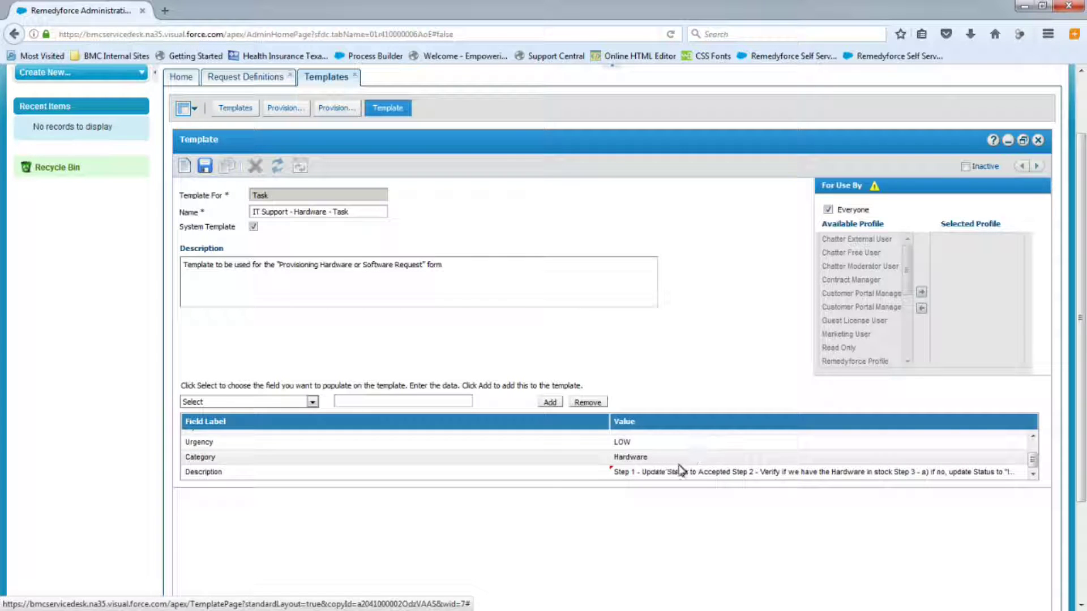
click(678, 472)
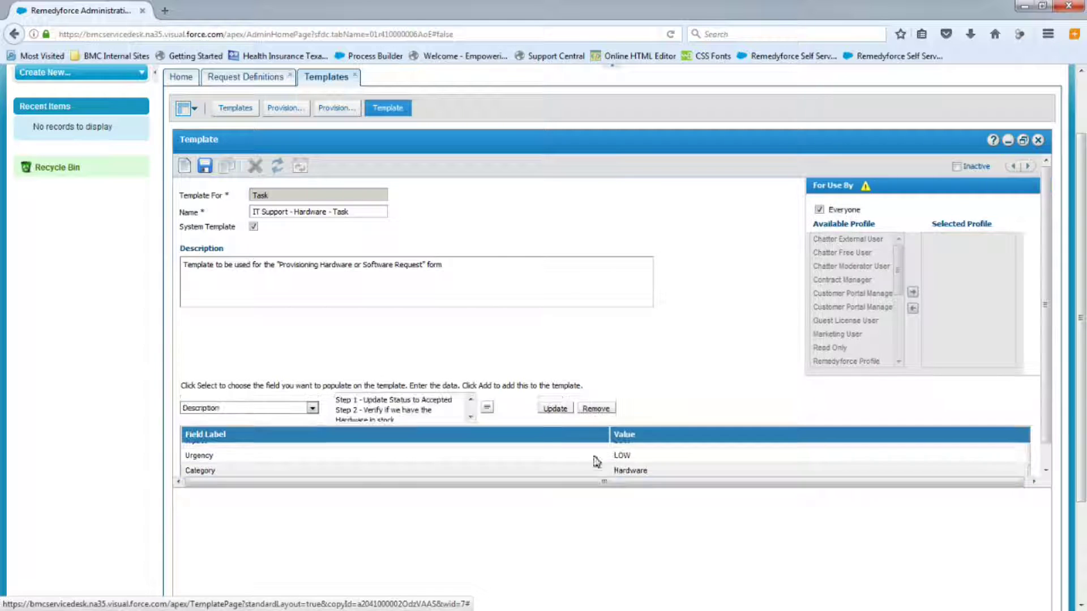
click(487, 408)
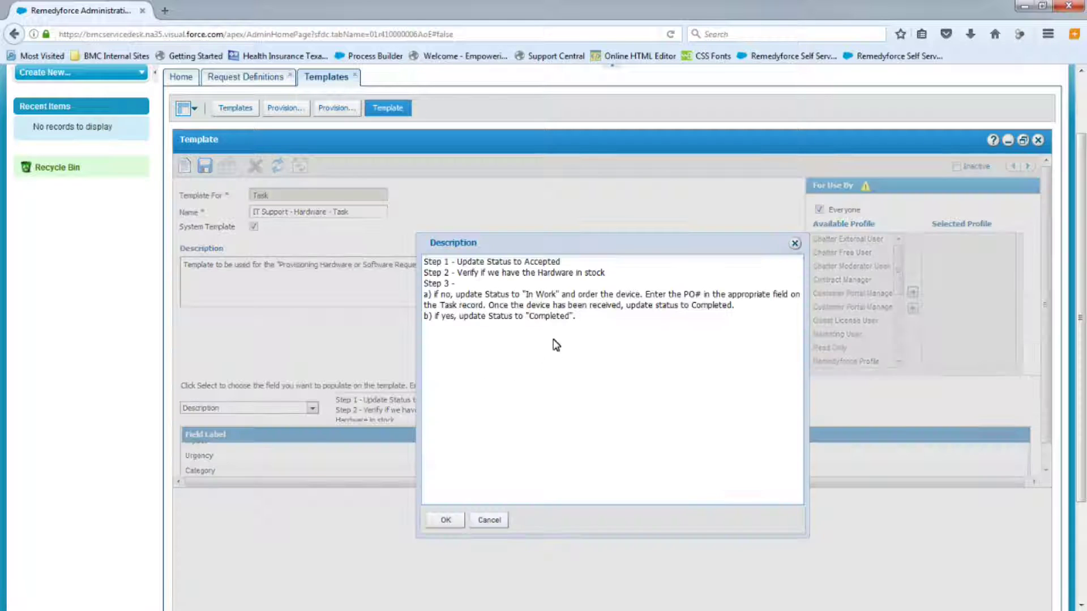
drag(563, 320, 400, 243)
key(ctrl+v)
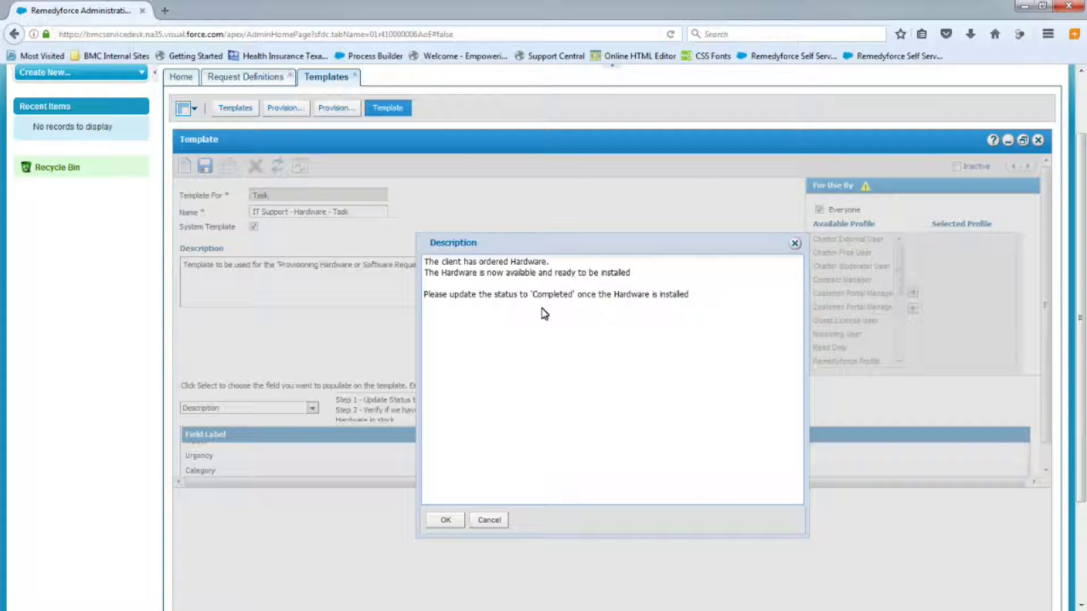
click(446, 520)
click(552, 408)
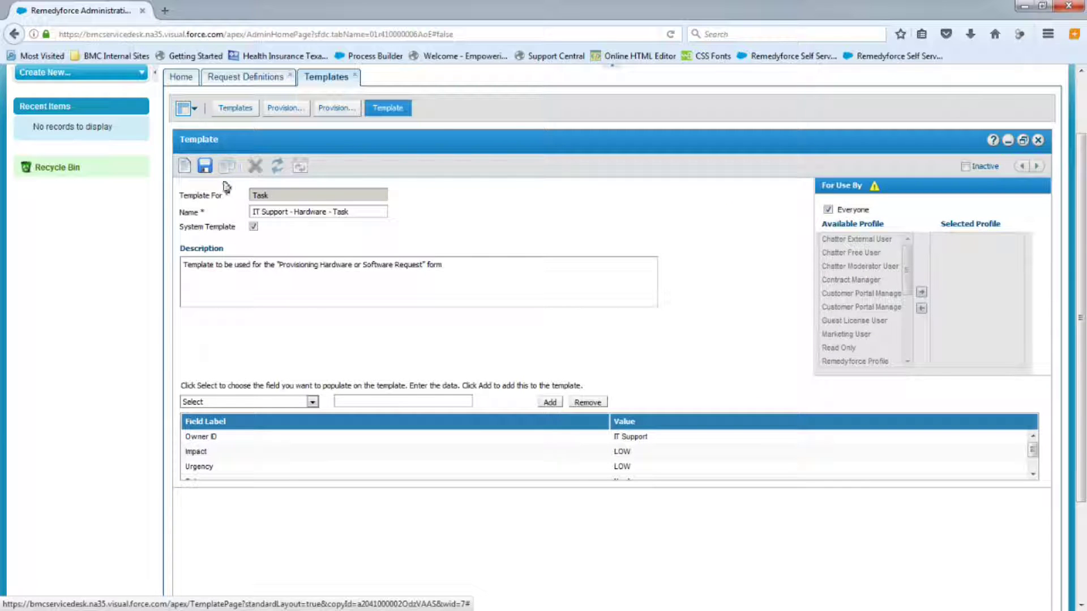
click(205, 166)
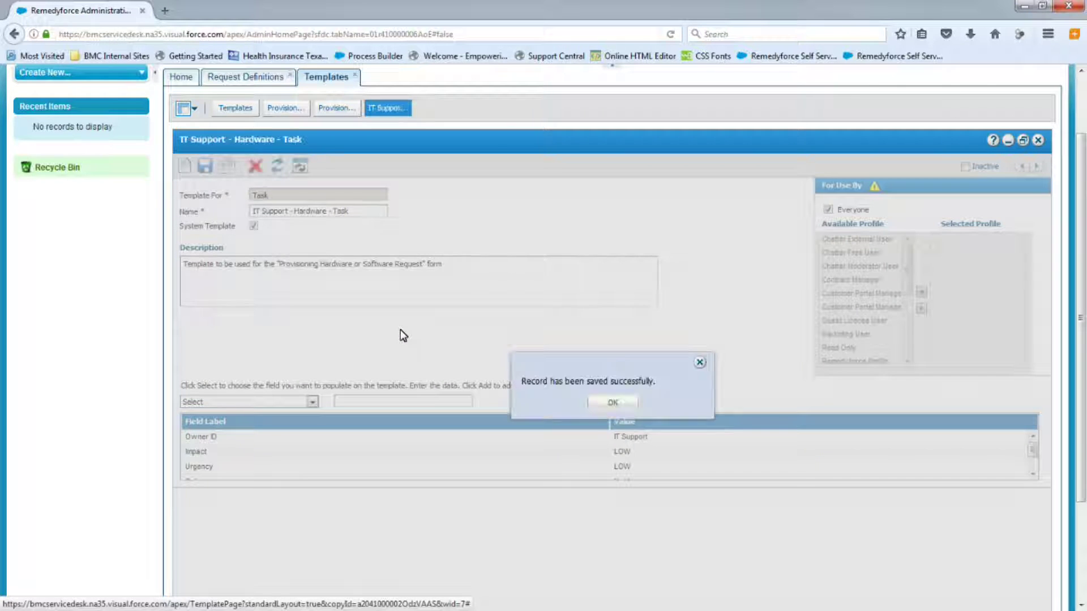
click(608, 407)
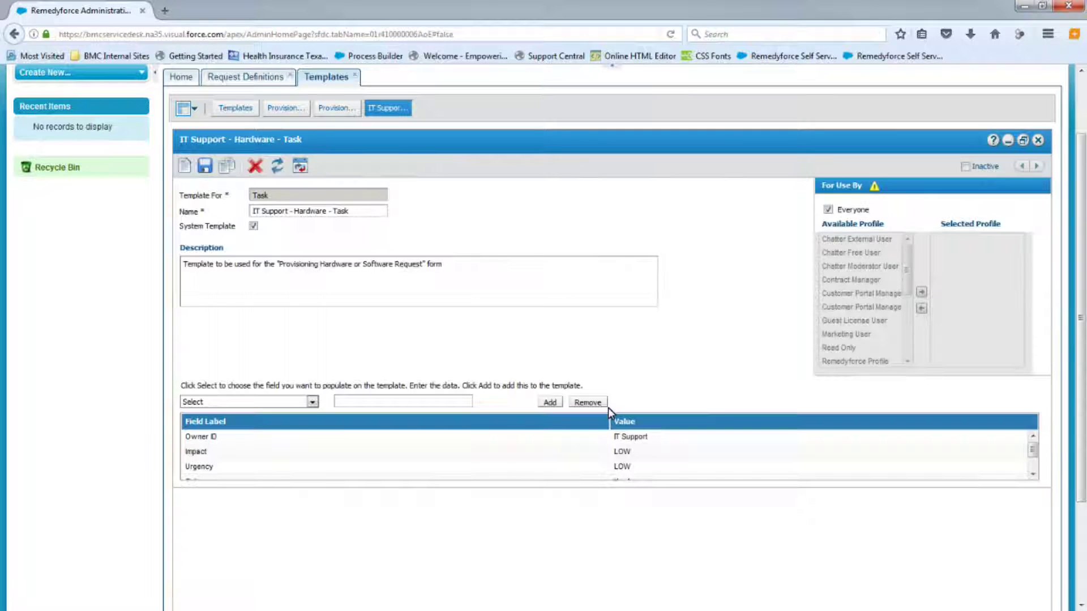
scroll(481, 310, up, 2)
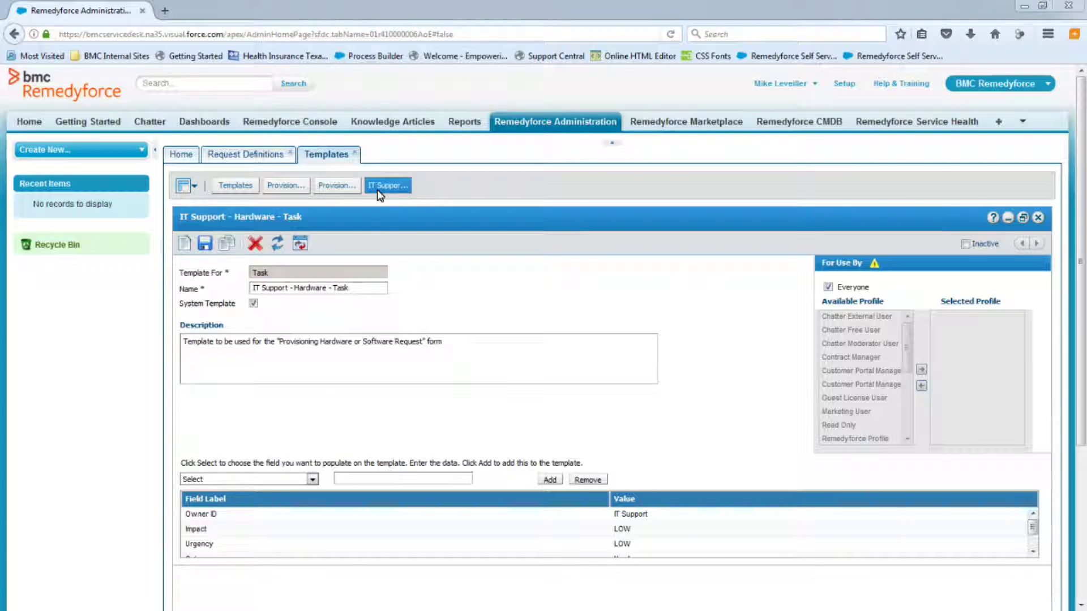
- Clone the template as 'IT Support - Software- Task' with Category set to Software
mouse_move(336, 294)
click(226, 243)
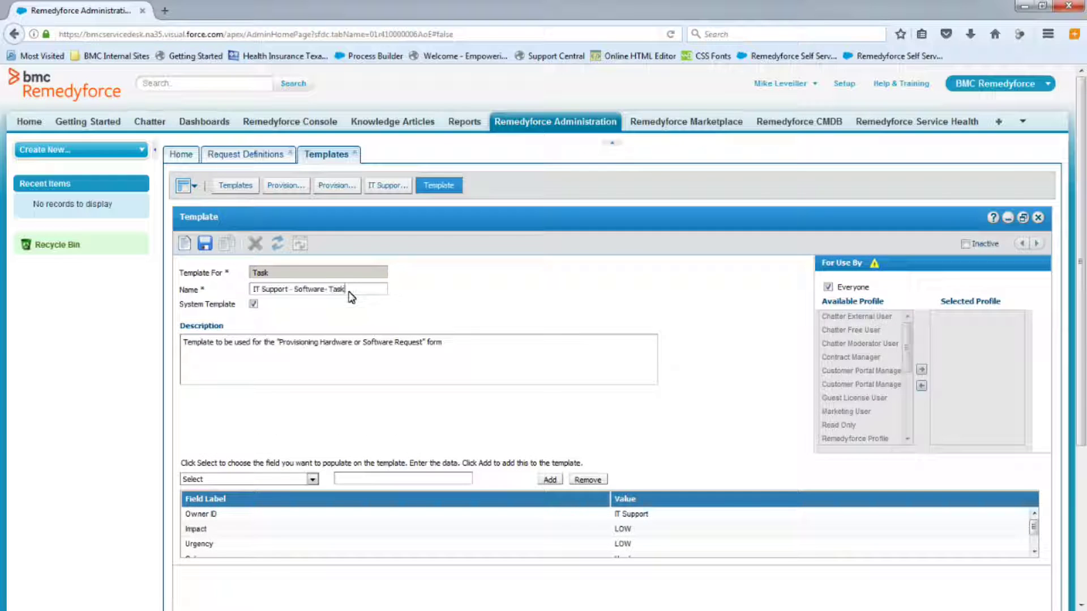
scroll(678, 500, down, 2)
click(566, 457)
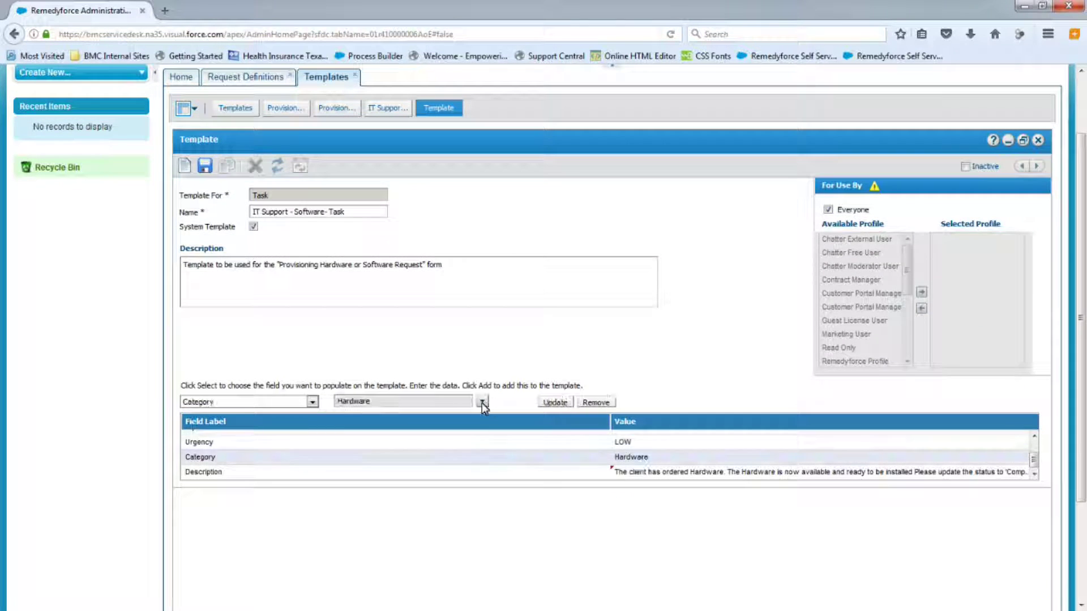
click(481, 403)
text(soft)
click(560, 194)
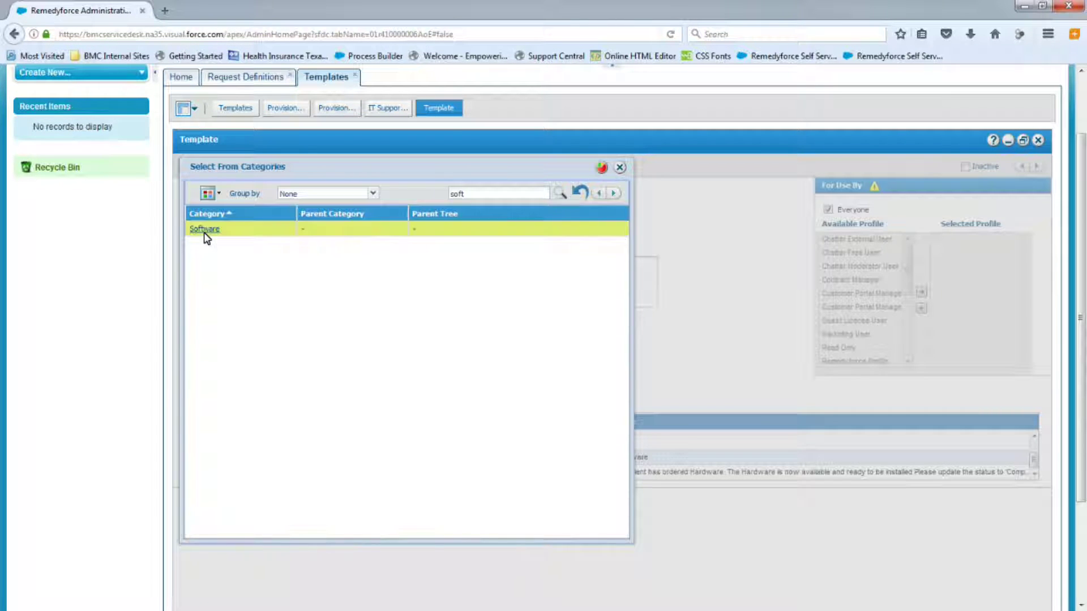
click(201, 229)
click(549, 403)
- Change 'Hardware' to 'Software' in both Description lines and save the template
scroll(666, 464, down, 1)
click(666, 466)
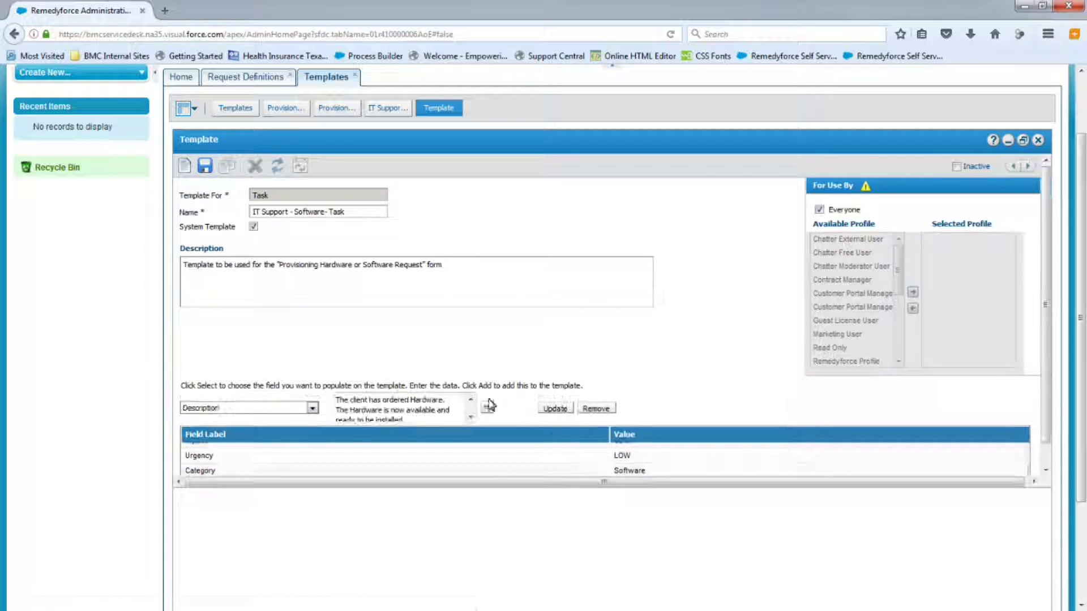
click(485, 402)
double_click(527, 262)
text(Software.)
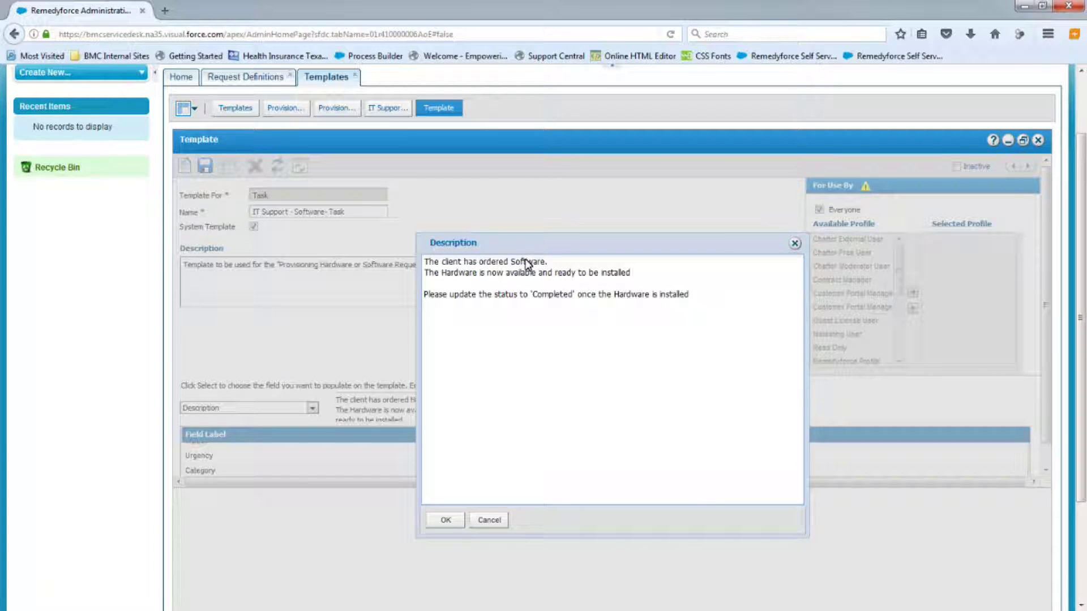
double_click(630, 295)
text(Software)
click(446, 519)
click(552, 408)
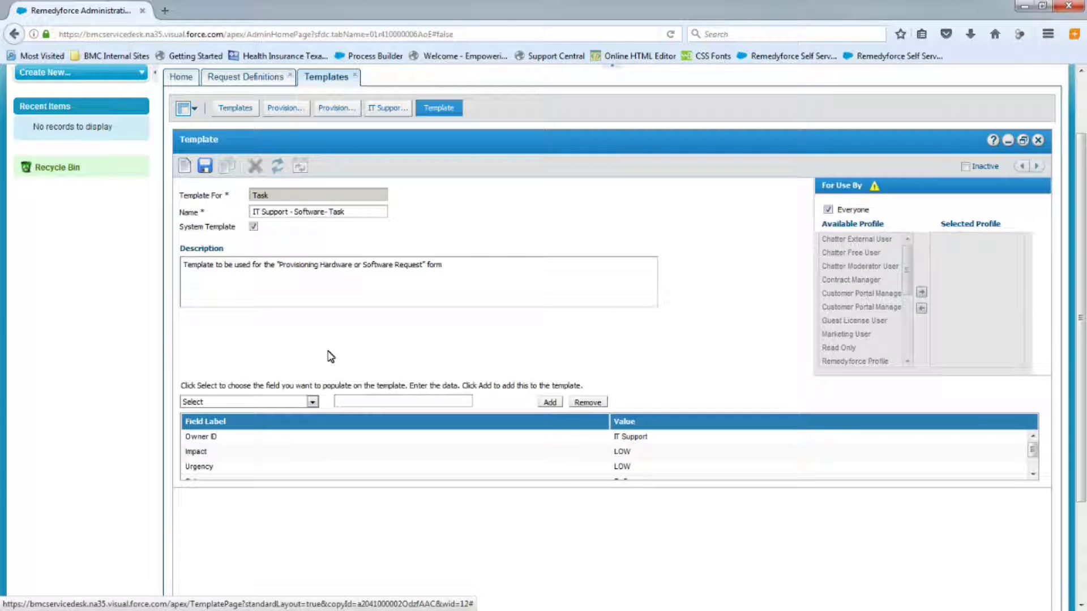
click(205, 166)
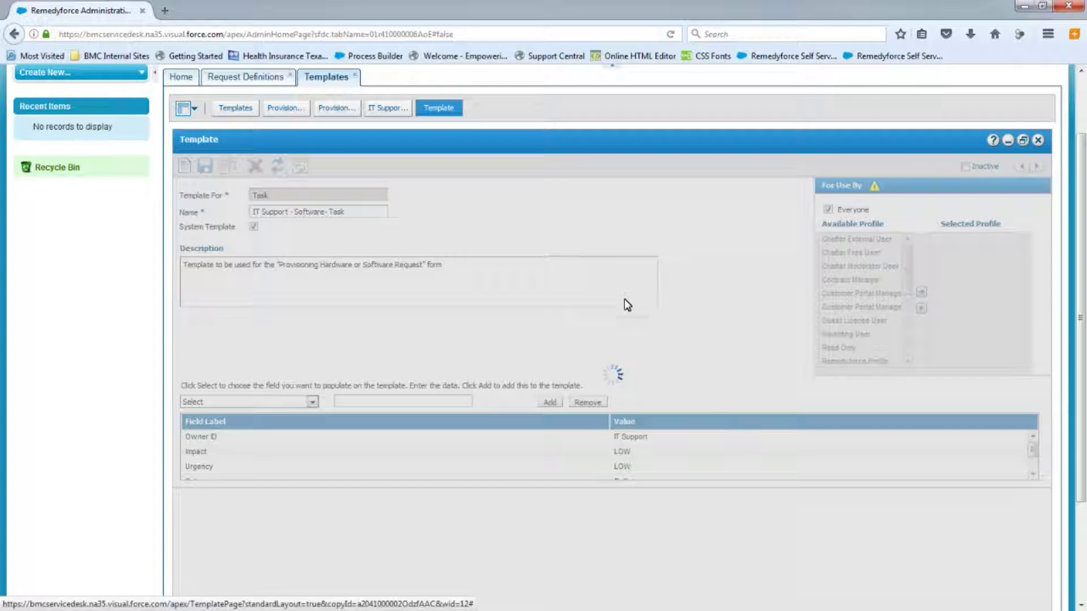
click(609, 402)
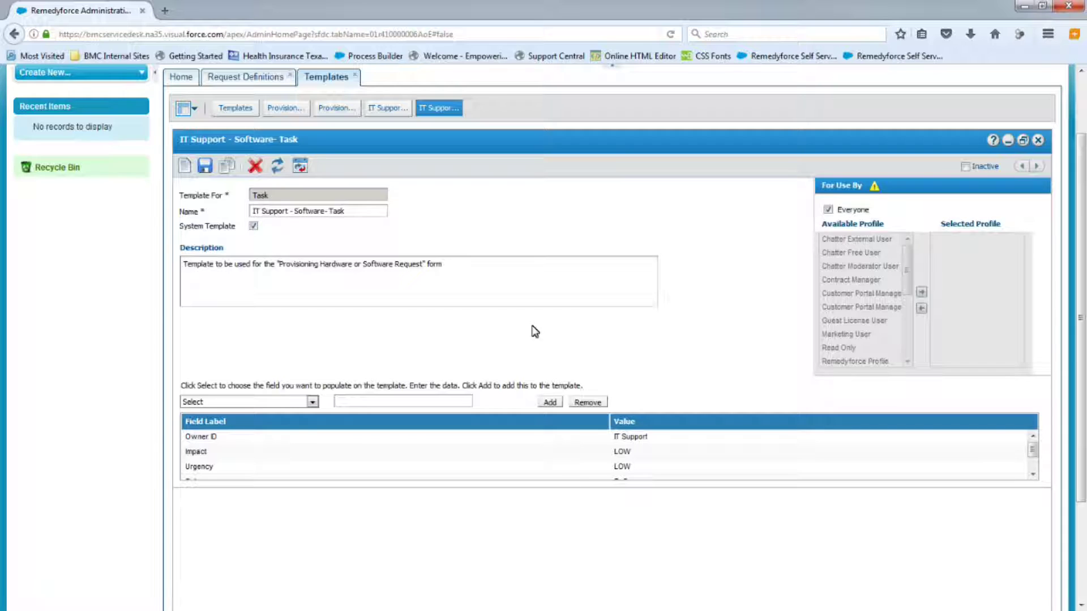
scroll(534, 331, up, 3)
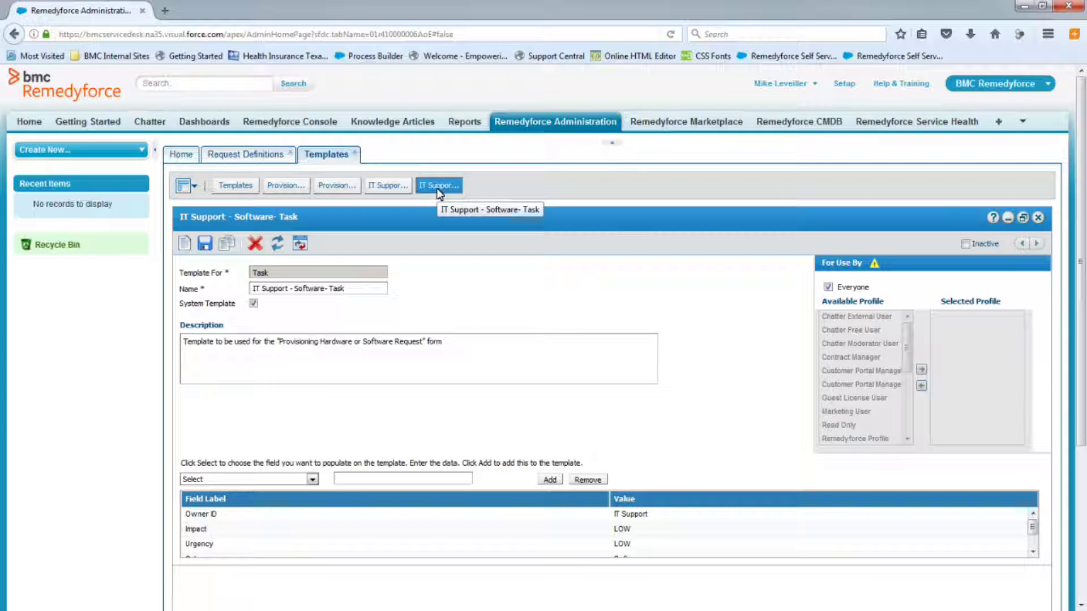
- Upload HW_SW_Request.jpg as the request definition's icon despite its large size, and save
click(354, 153)
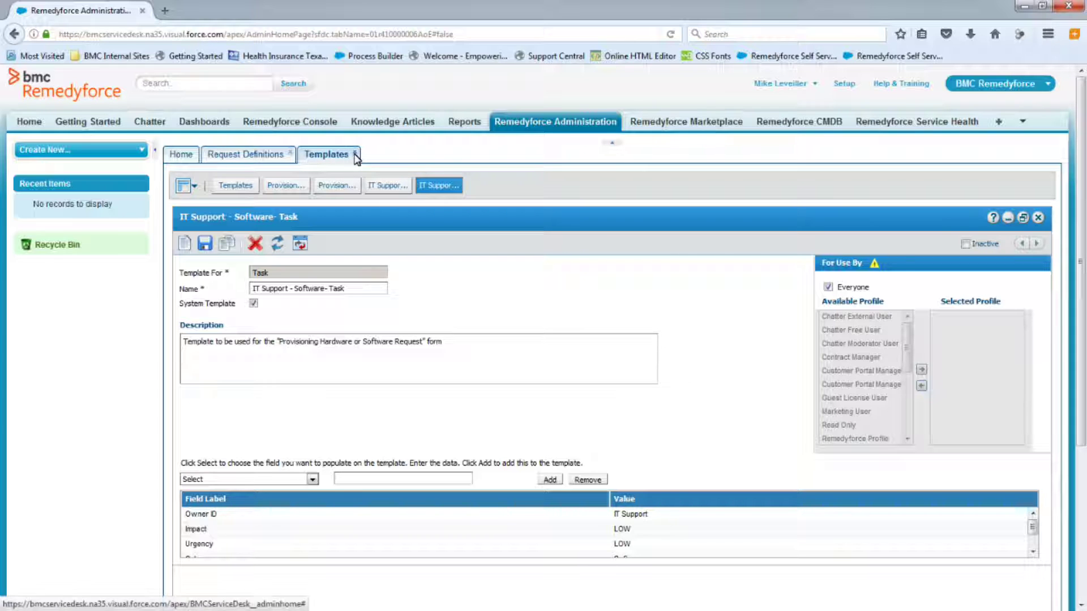
scroll(736, 426, down, 3)
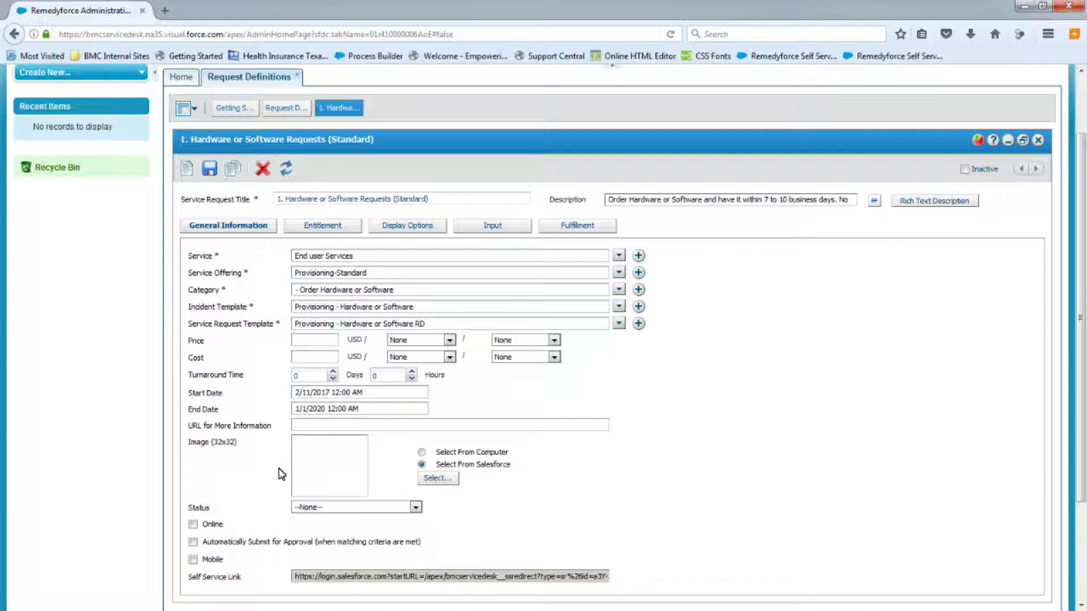
click(436, 478)
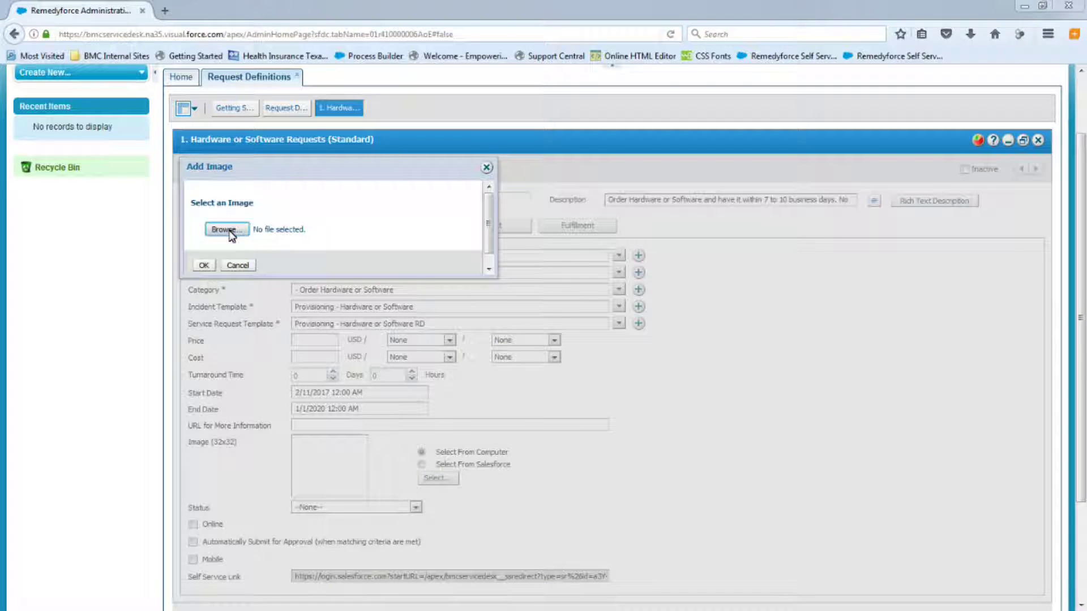
click(226, 230)
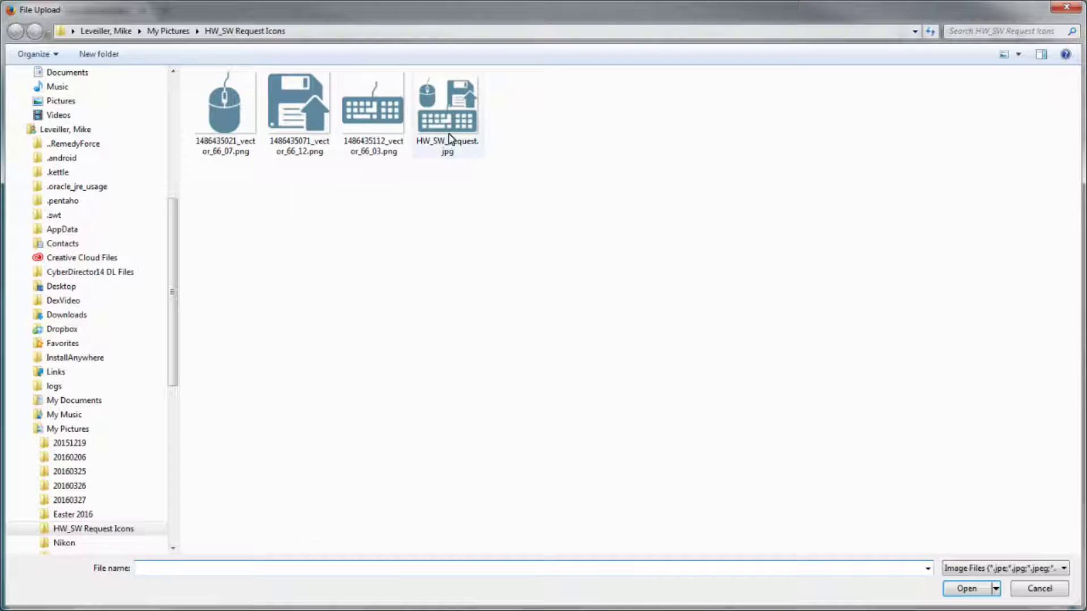
click(448, 136)
click(967, 588)
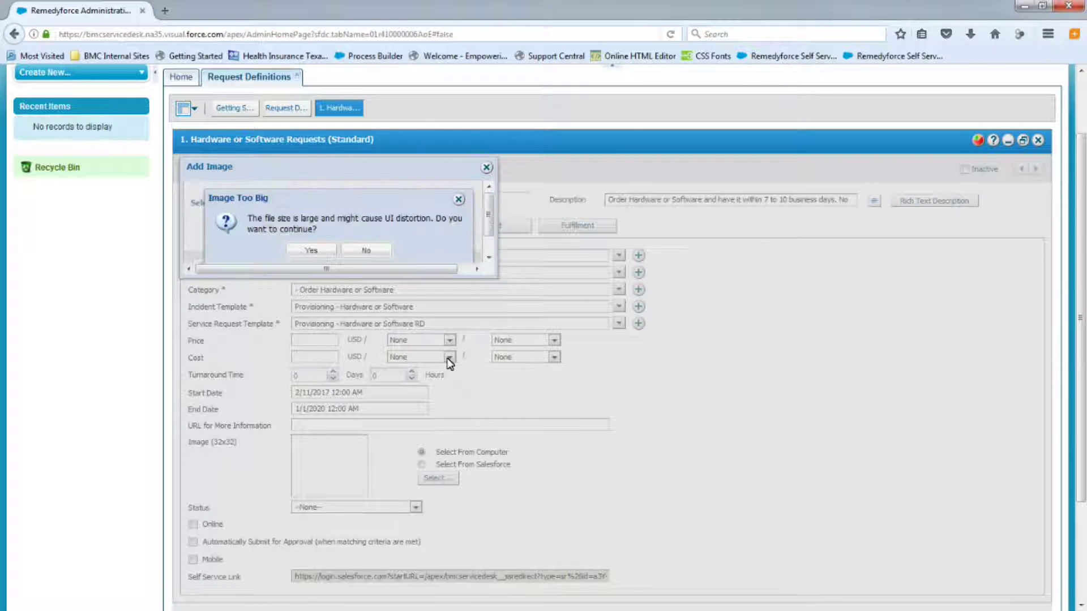
click(311, 251)
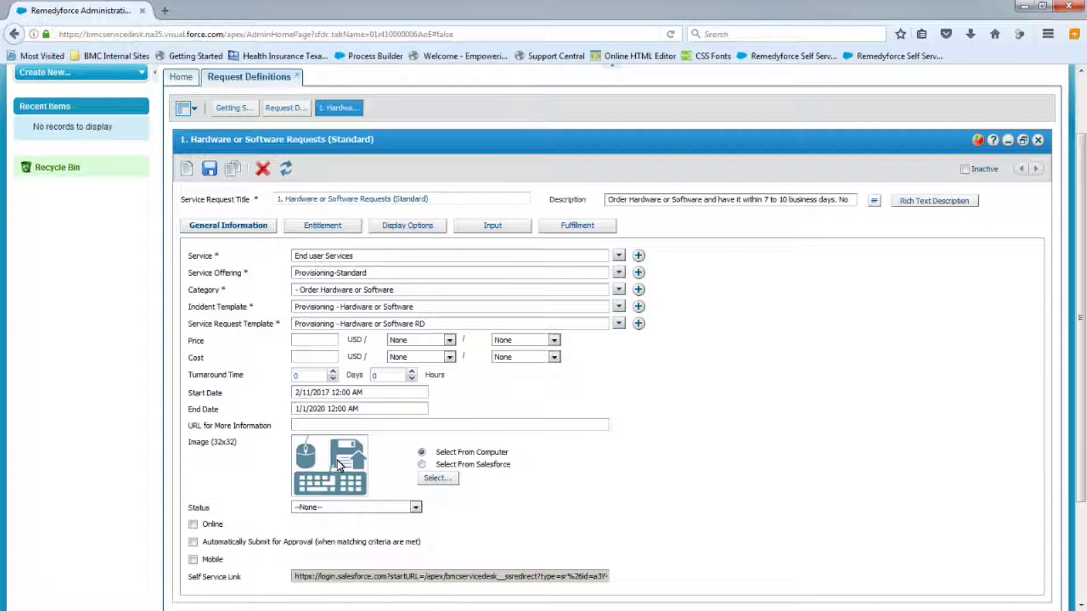
click(210, 168)
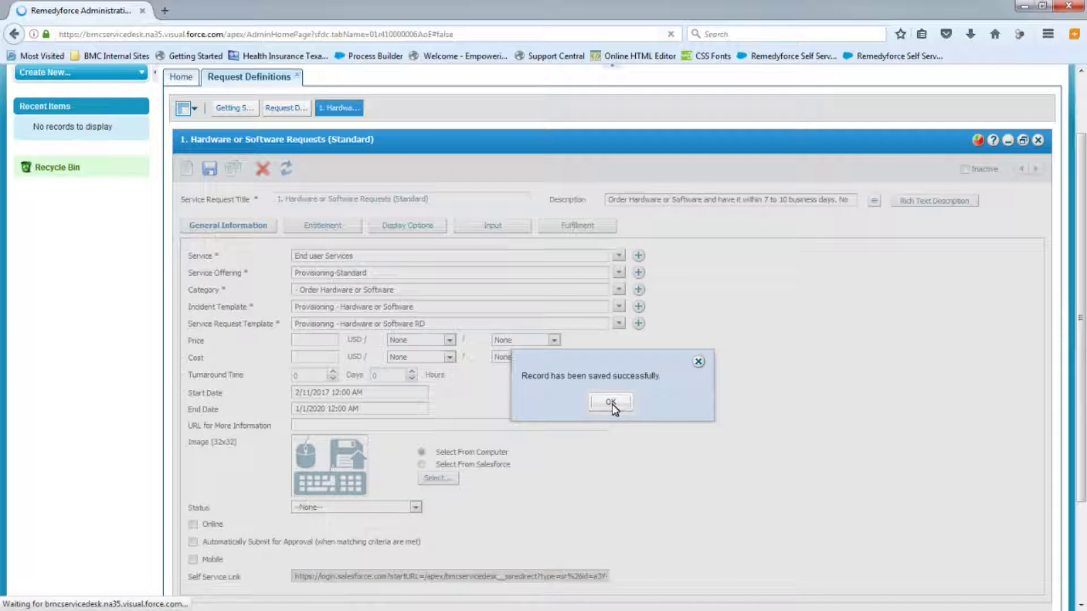
click(612, 405)
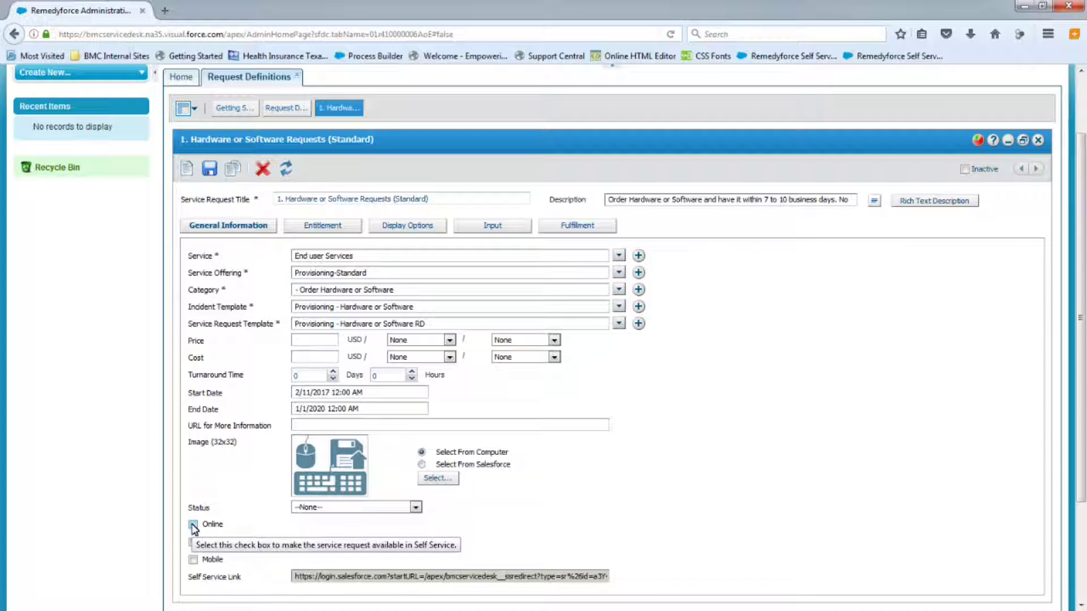
- Set entitlement to 'Users of selected profiles' with System Administrator selected, and save
click(322, 227)
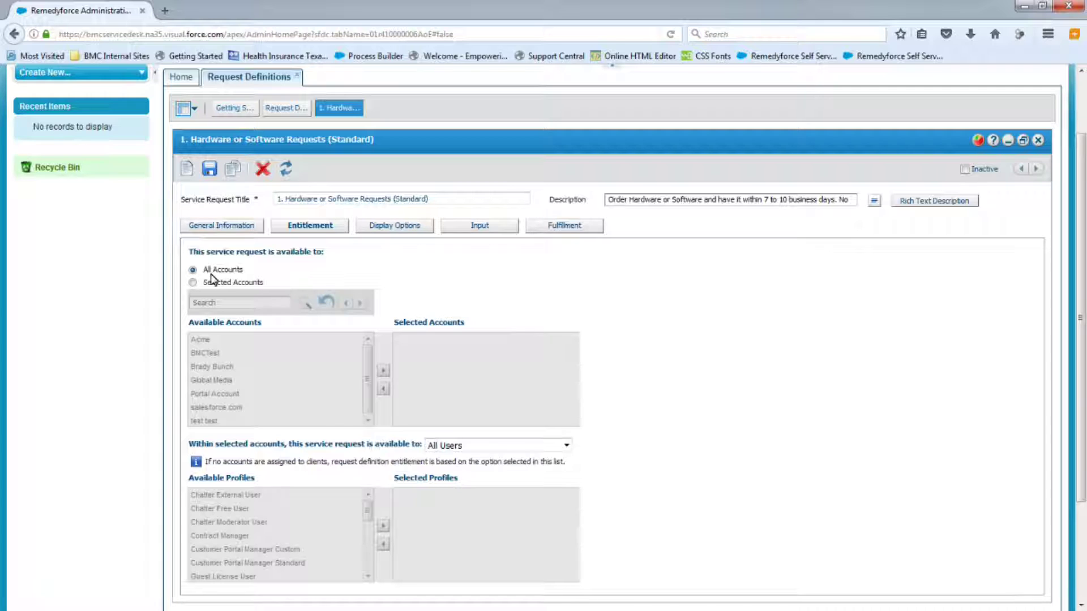
click(445, 450)
click(481, 471)
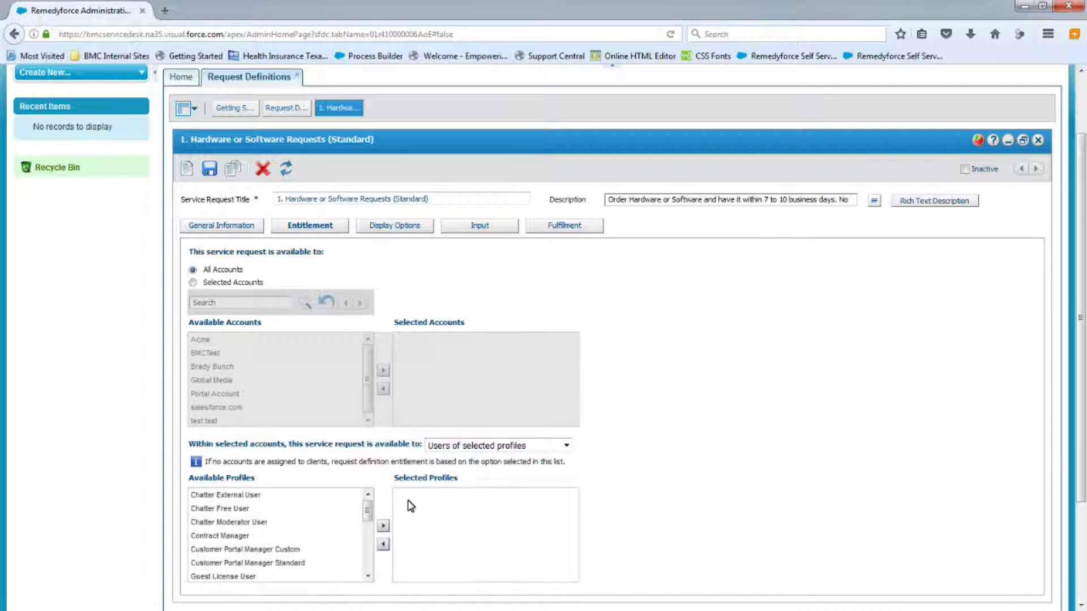
scroll(373, 552, down, 5)
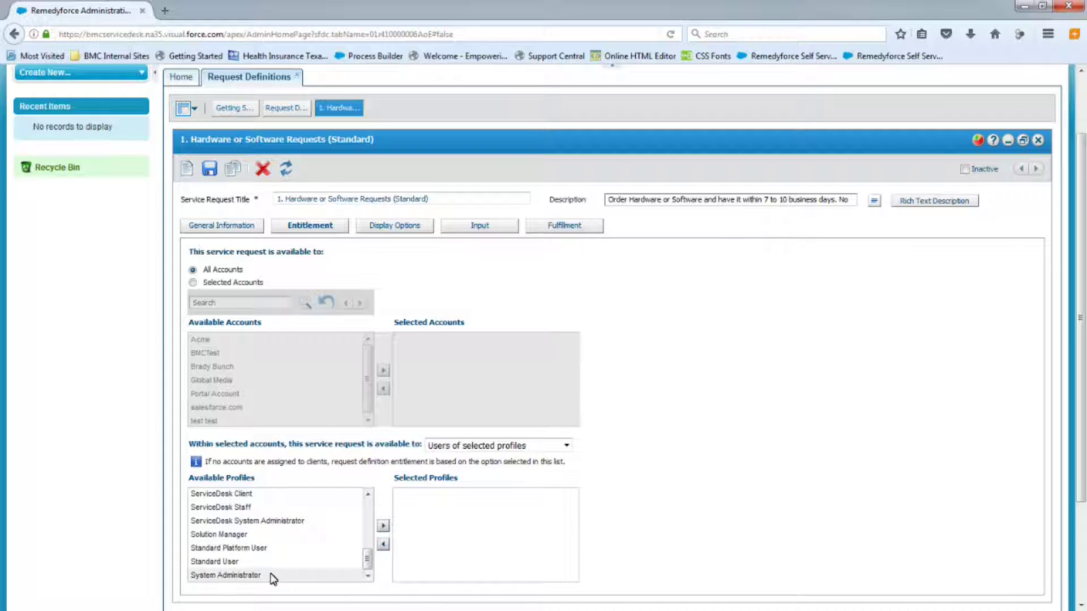
click(383, 526)
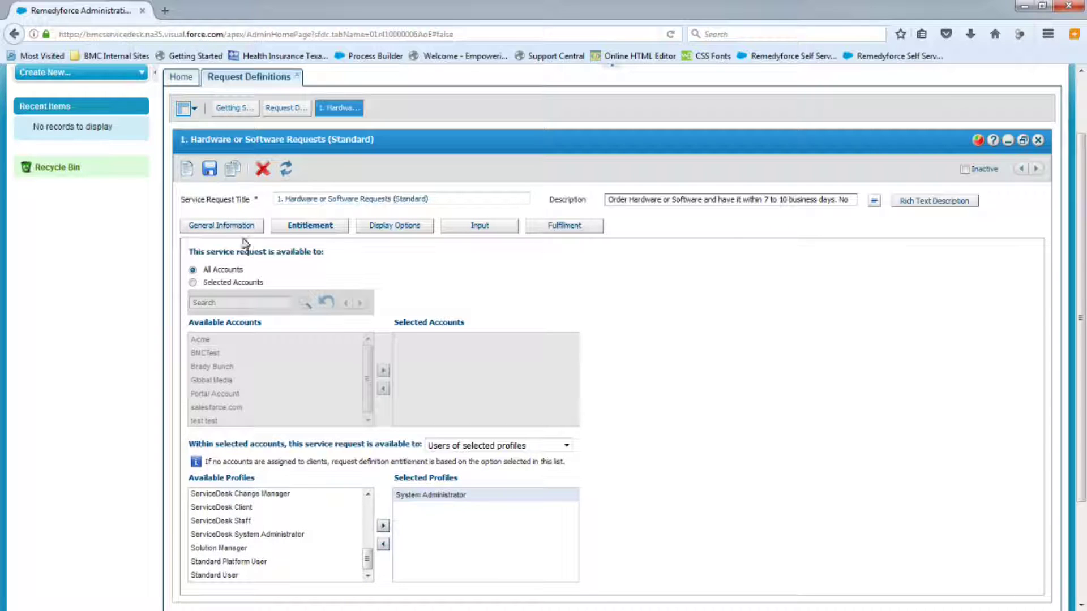
click(209, 169)
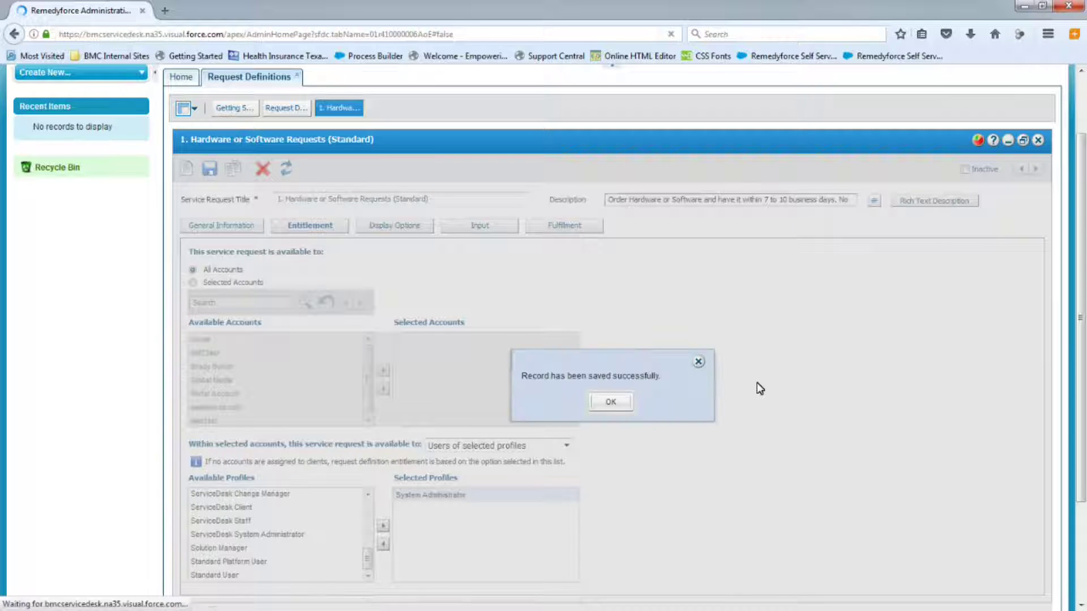
click(612, 403)
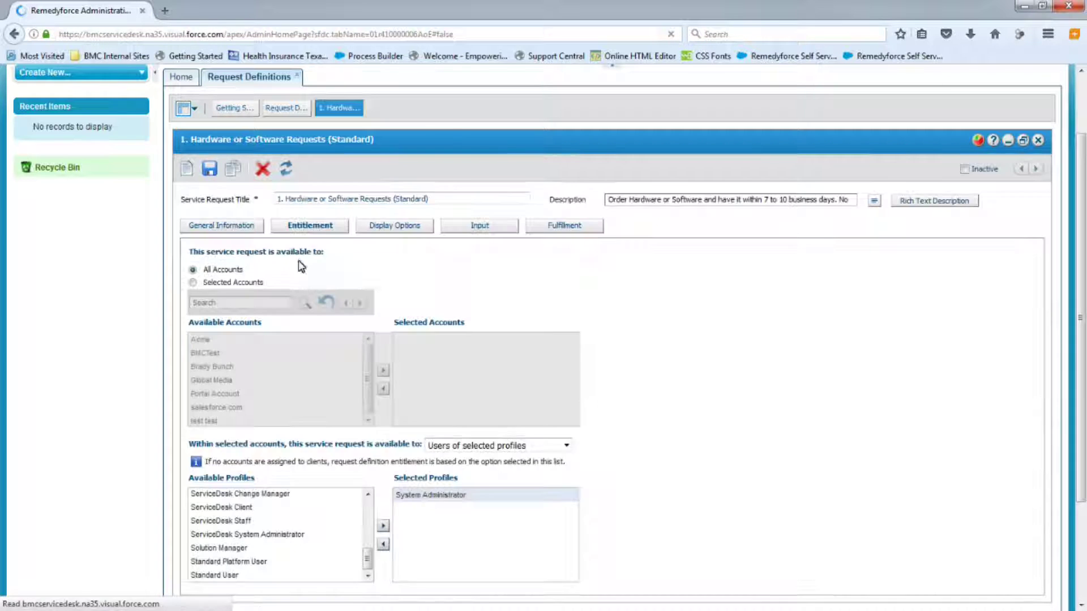
click(234, 226)
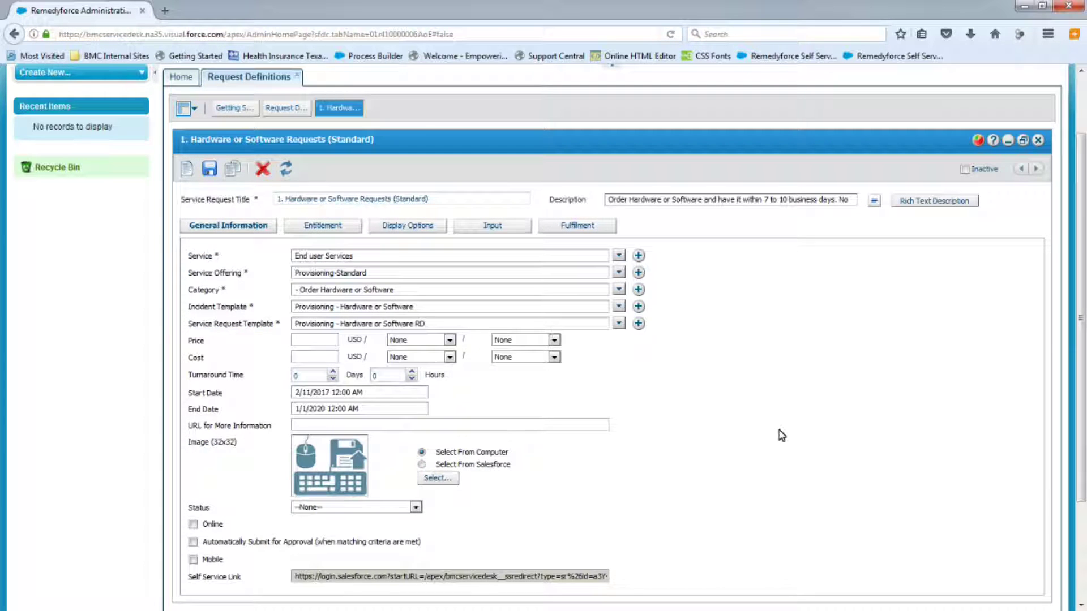
- Set Status to Deployed, tick Online, and save the request definition
scroll(566, 453, down, 3)
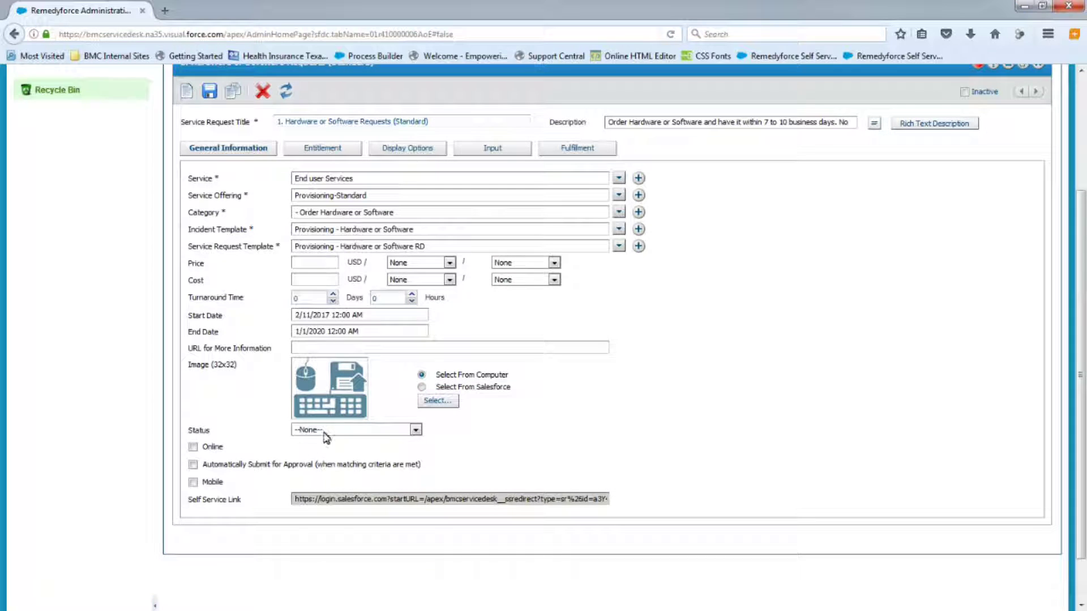
click(309, 432)
click(306, 483)
click(193, 447)
click(205, 92)
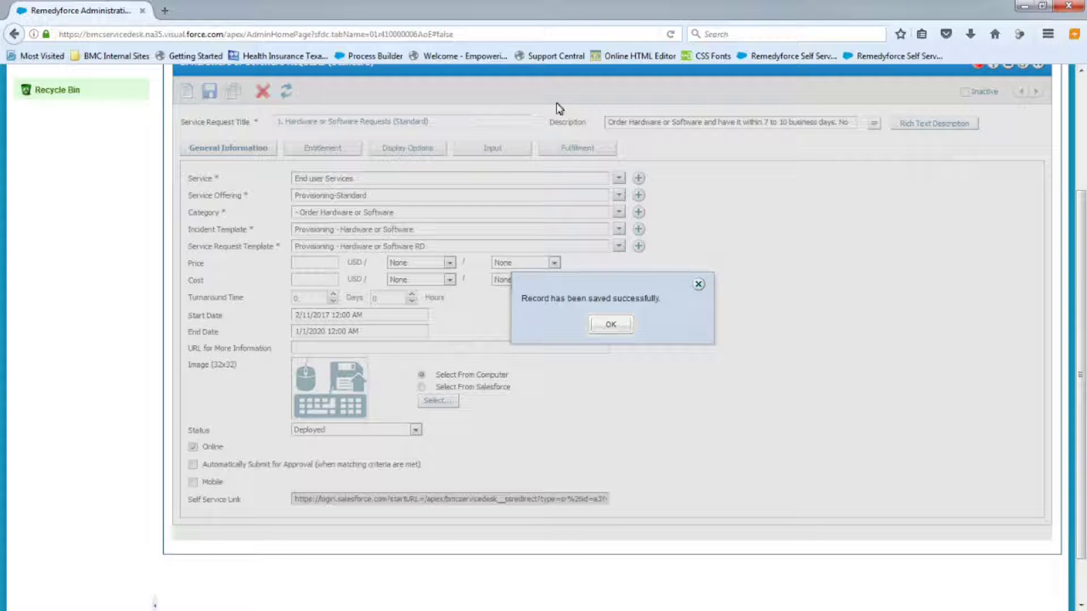
click(609, 327)
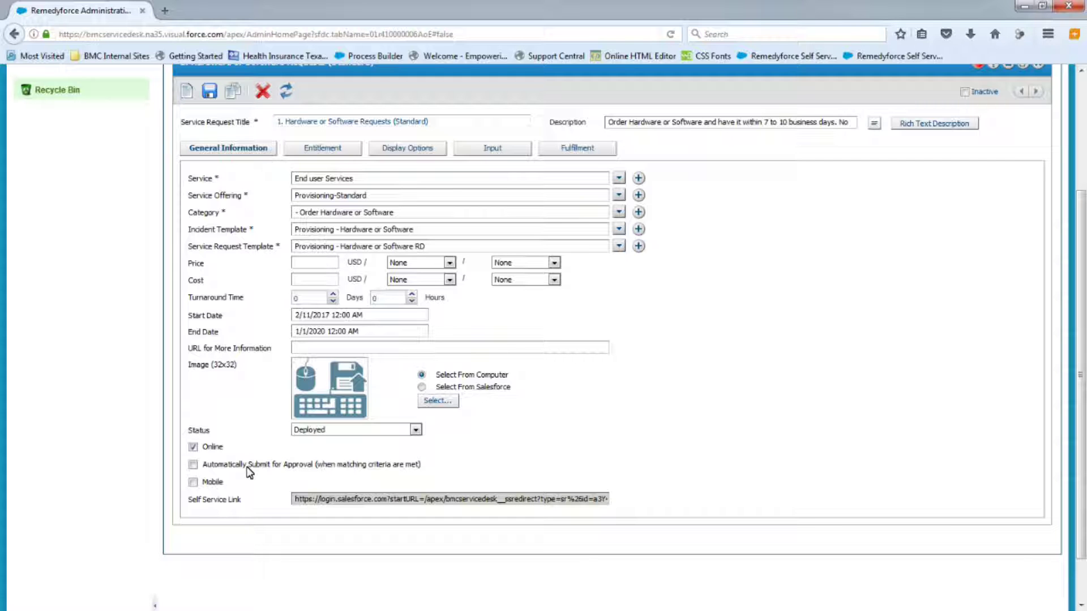
scroll(581, 416, up, 3)
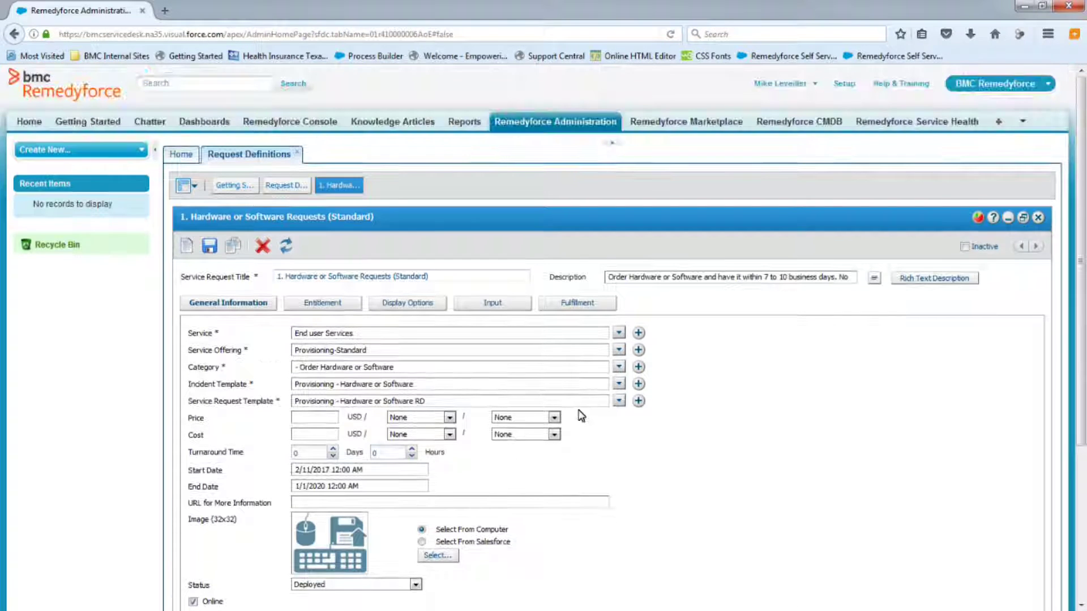
- Check that the entitlement stays limited to users of the System Administrator profile, leaving account availability unchanged
click(320, 304)
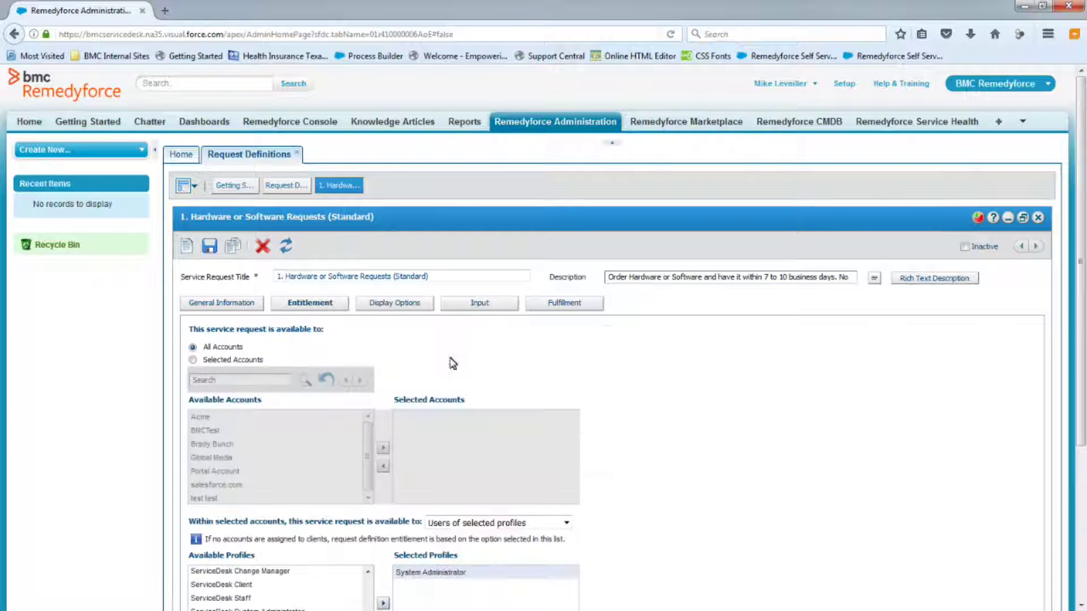
scroll(725, 432, down, 3)
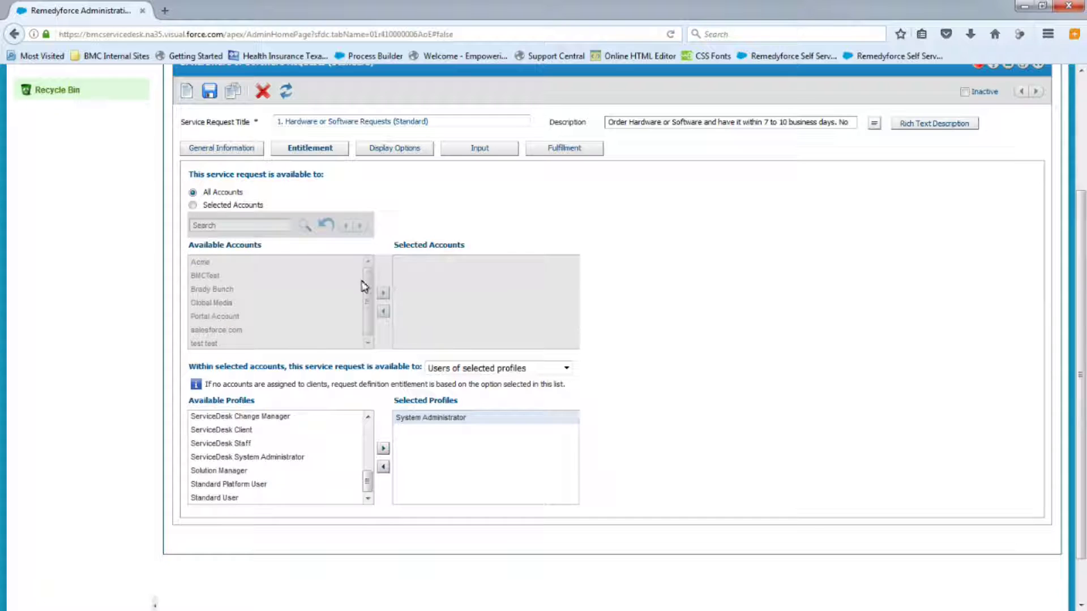
scroll(682, 358, up, 1)
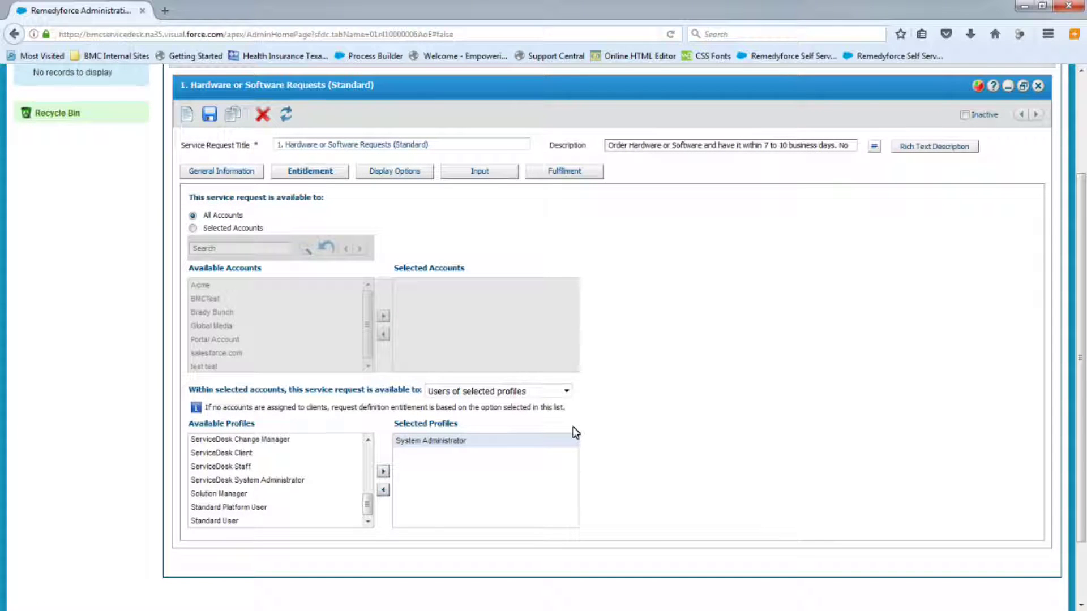
click(567, 391)
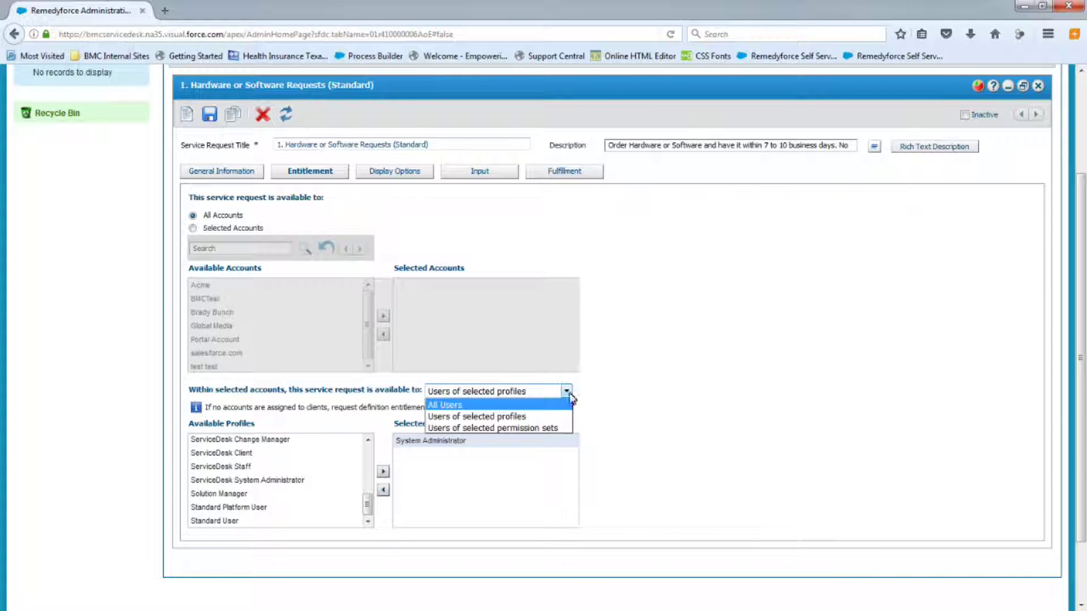
click(648, 394)
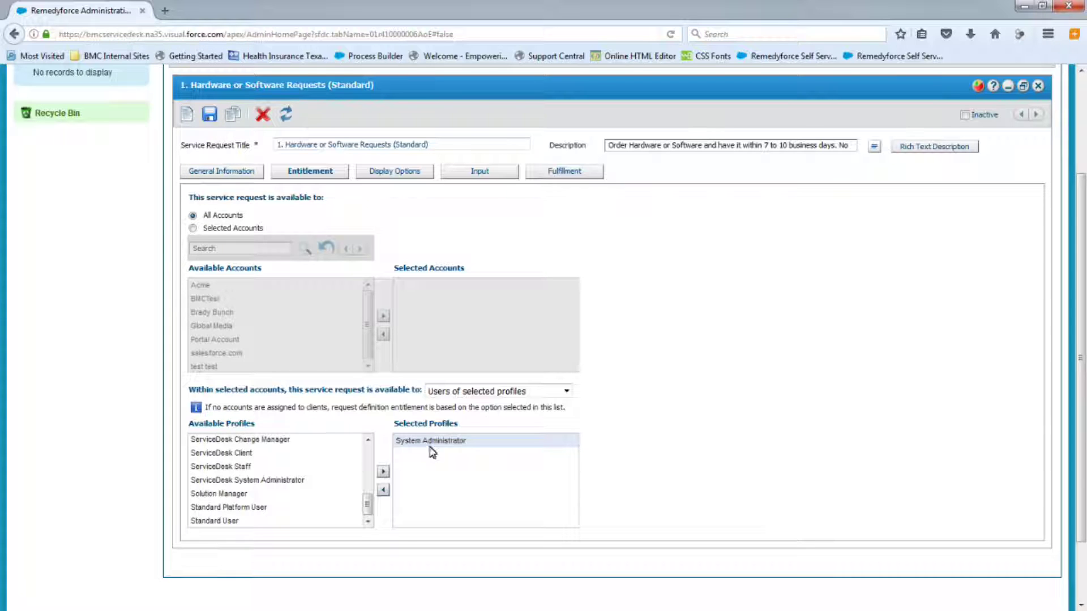
click(403, 178)
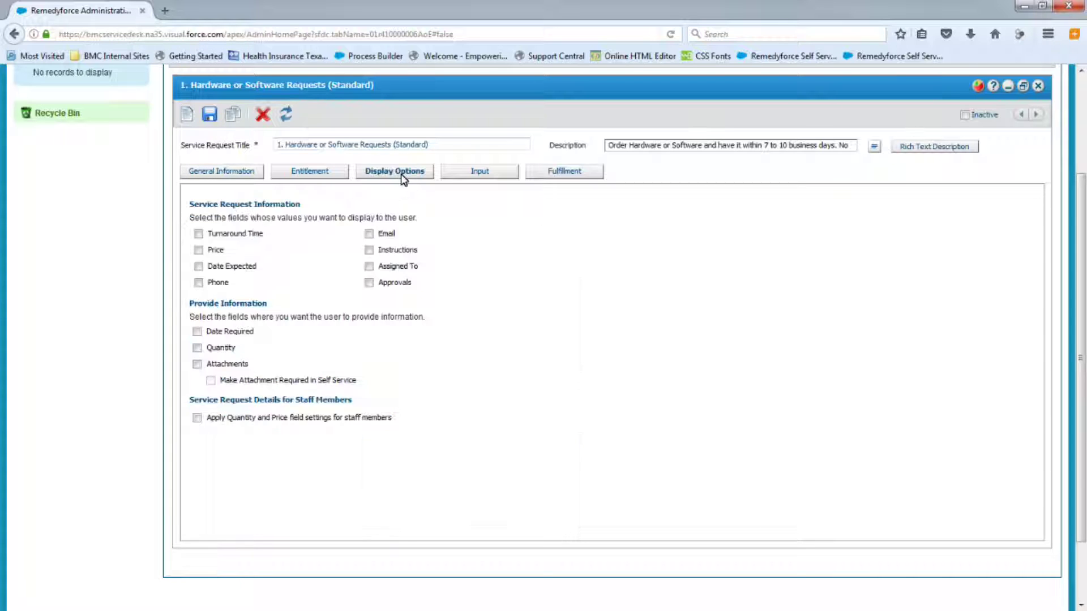
- Enable the Instructions and Attachments display options and save the request definition
click(369, 250)
click(198, 364)
click(210, 116)
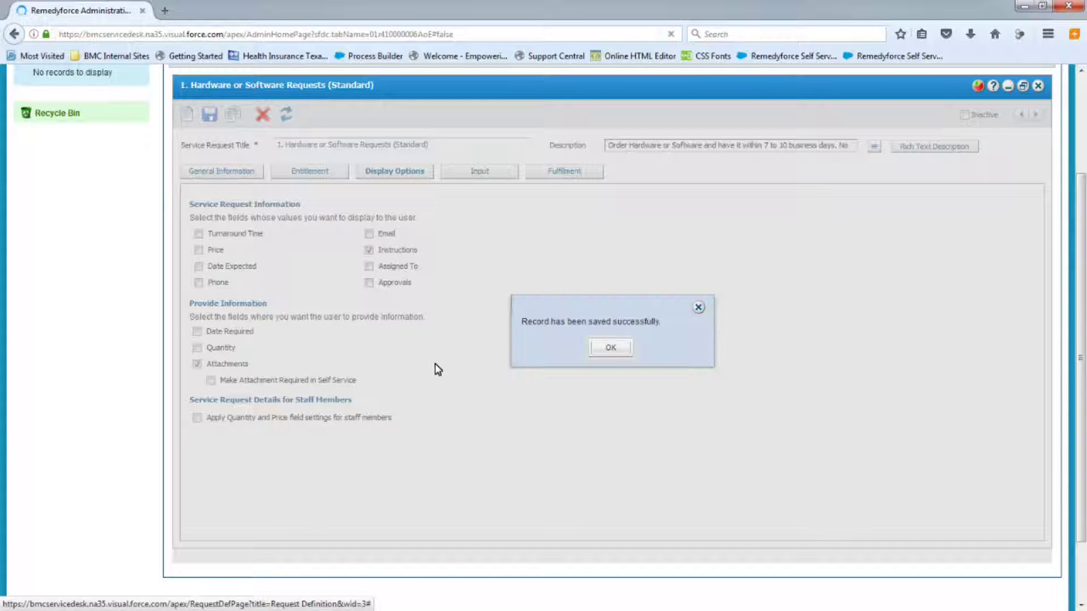
click(612, 349)
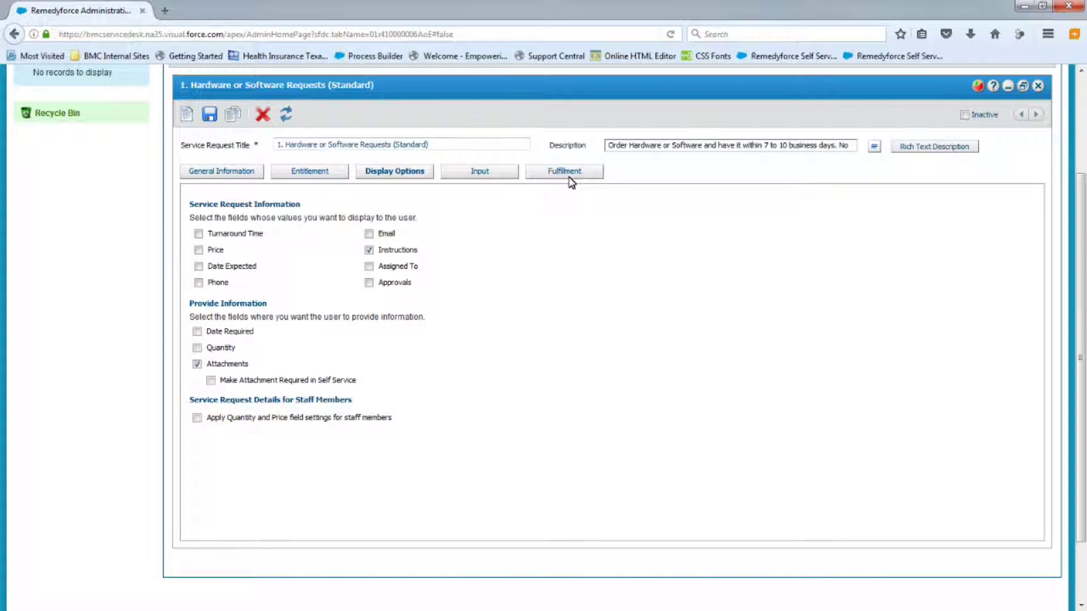
scroll(572, 340, up, 2)
scroll(594, 389, up, 2)
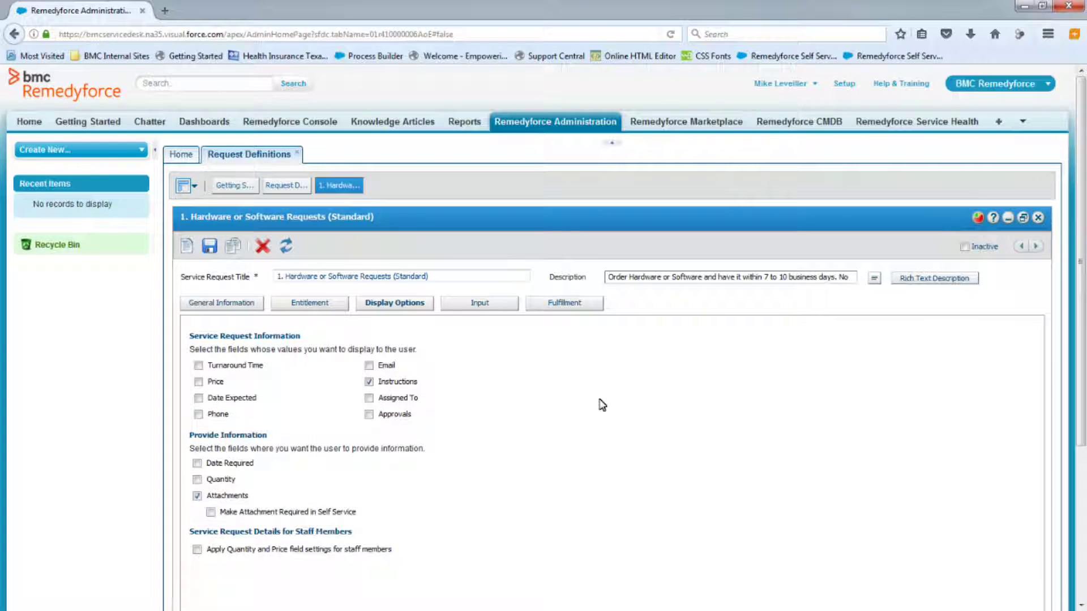
- In a new Remedyforce Self Service tab, browse Request a Service to the Order Hardware or Software category
click(1023, 121)
right_click(977, 152)
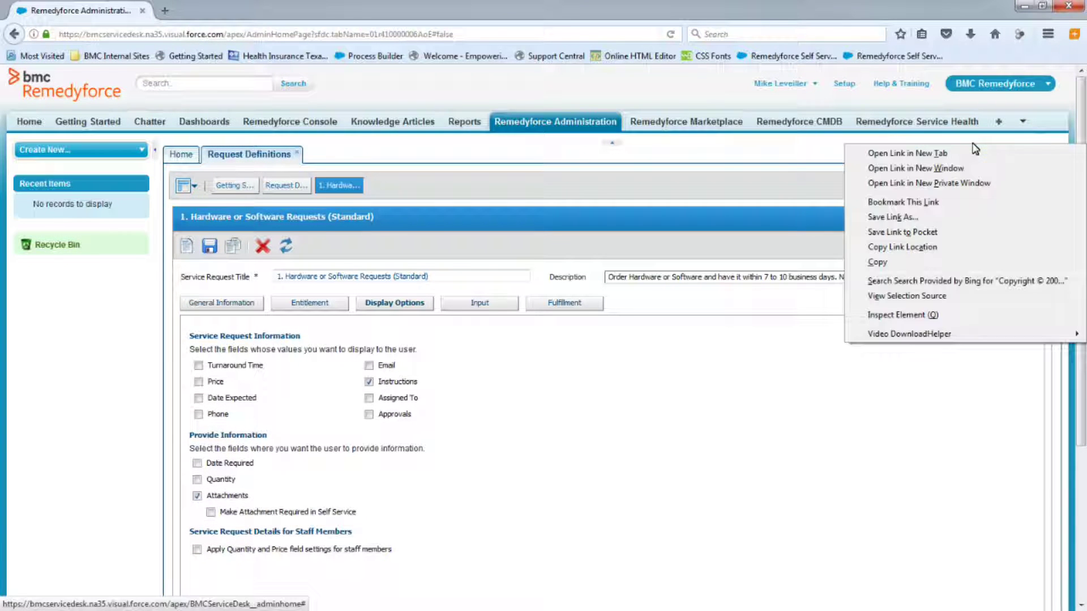
click(933, 150)
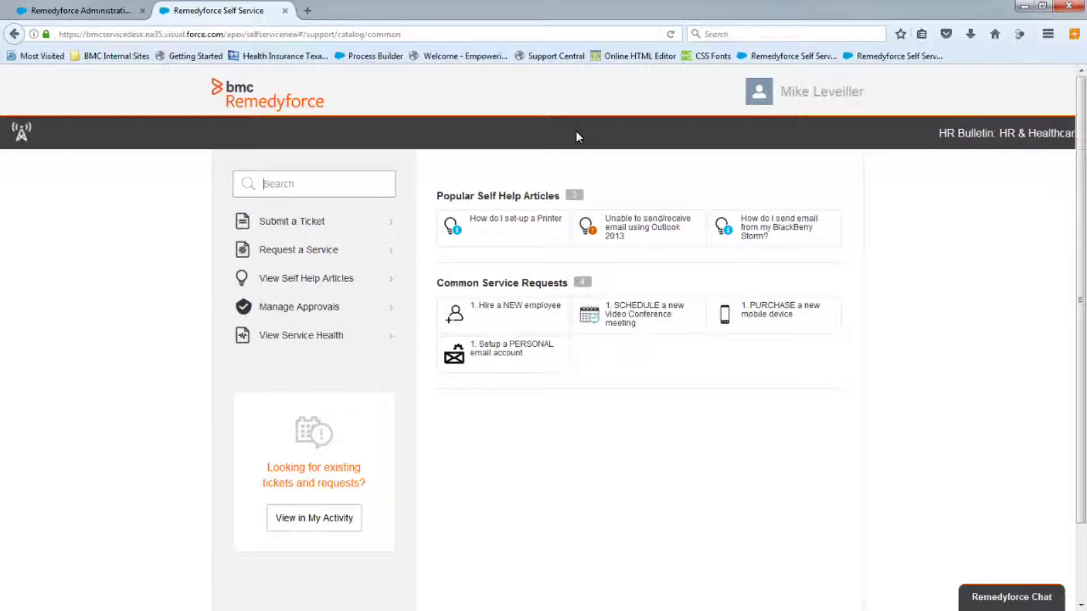
click(309, 259)
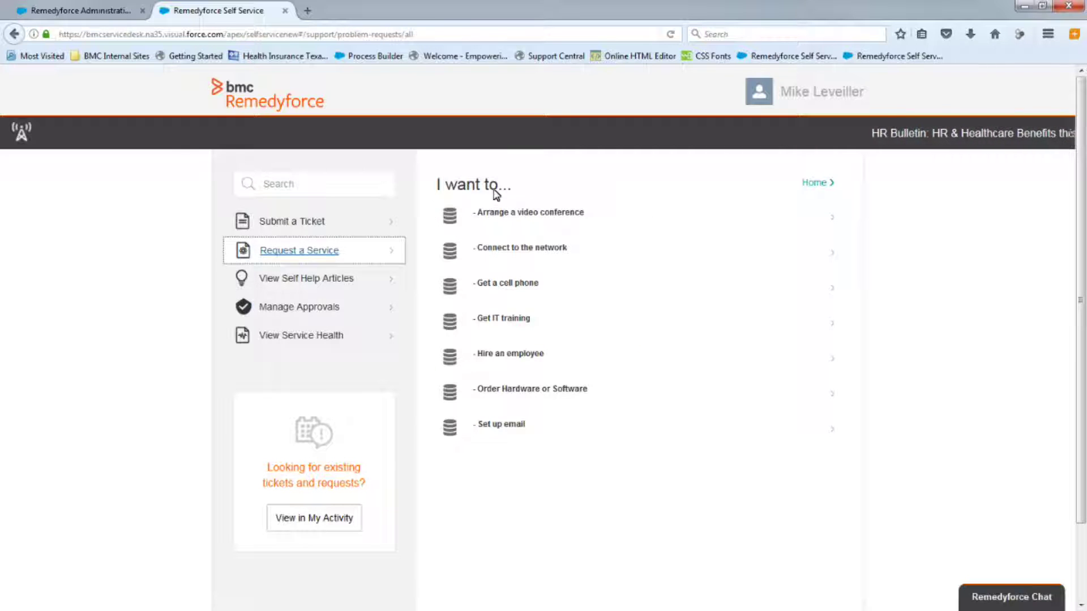
click(544, 394)
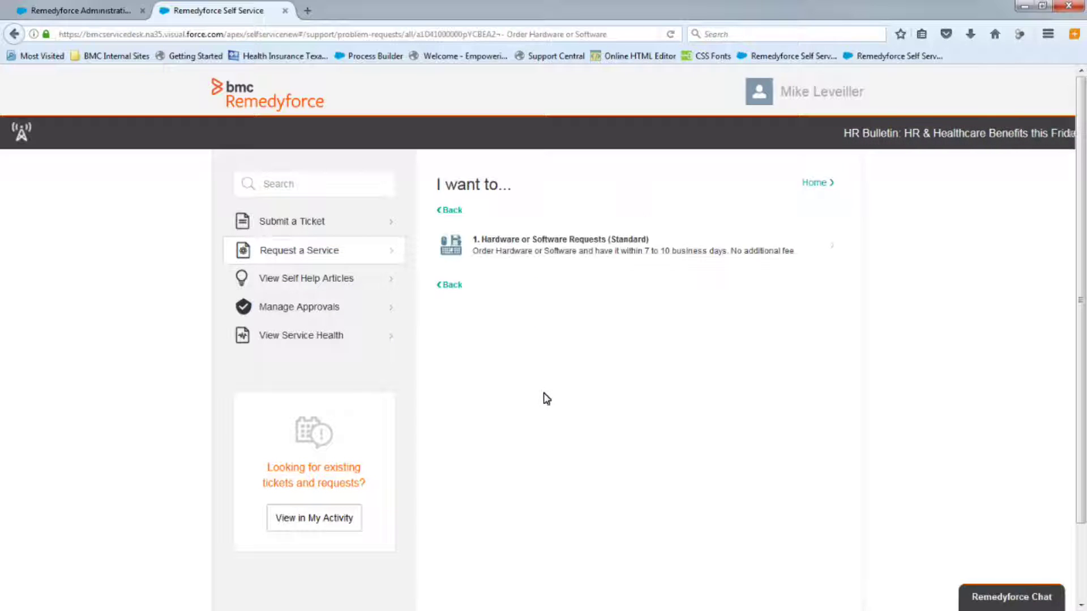